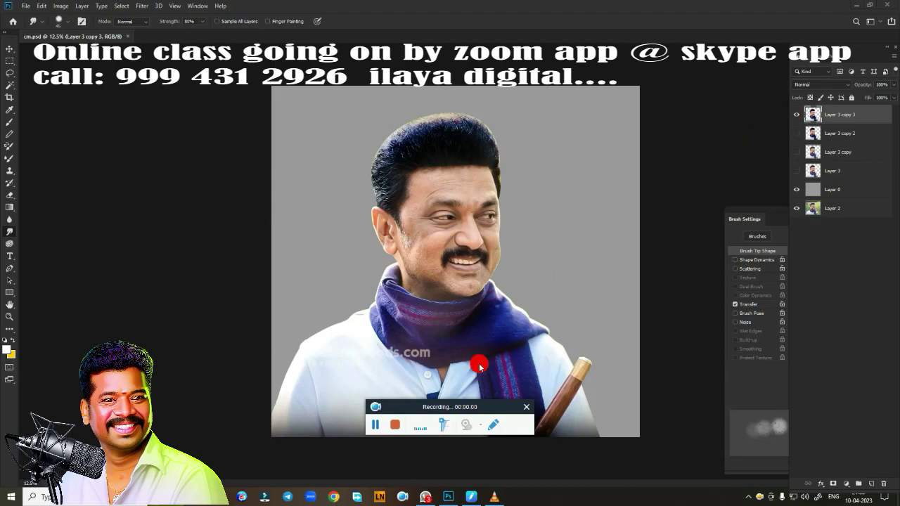
# Refocus Photoshop and zoom in close on the man's left eye.
pyautogui.moveTo(480, 408); pyautogui.dragTo(659, 478)
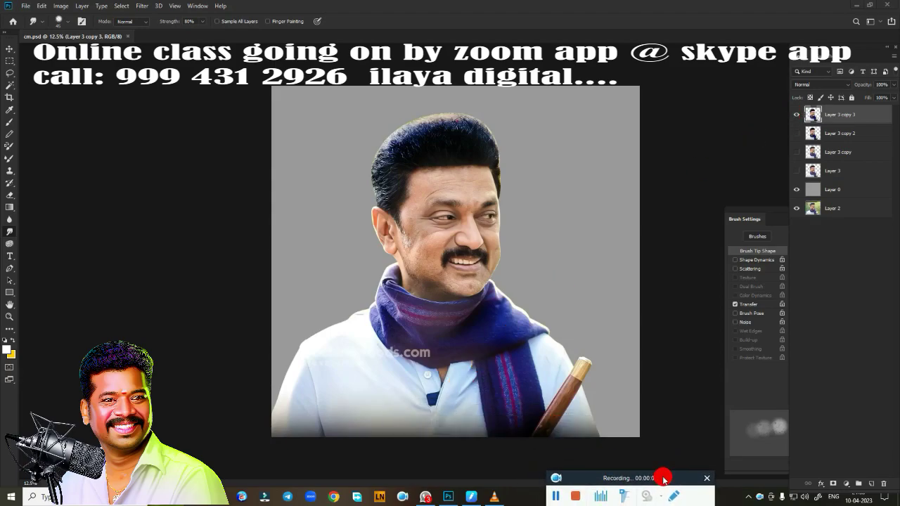
pyautogui.click(479, 232)
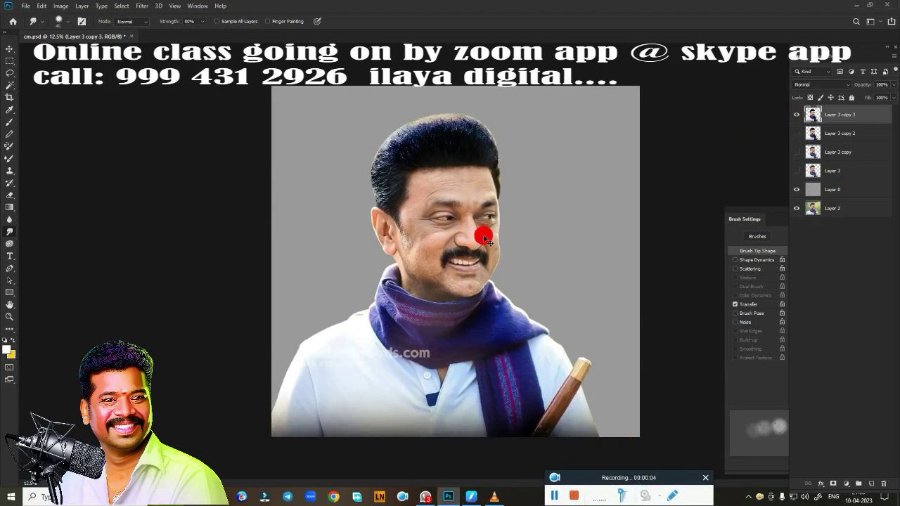
pyautogui.scroll(6, 547, 251)
pyautogui.scroll(3, 555, 241)
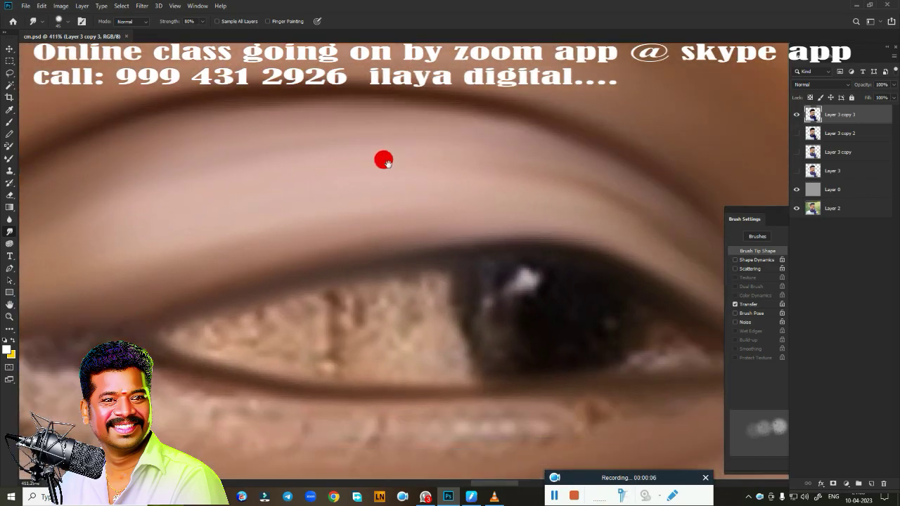
pyautogui.scroll(-2, 498, 228)
pyautogui.scroll(-1, 520, 209)
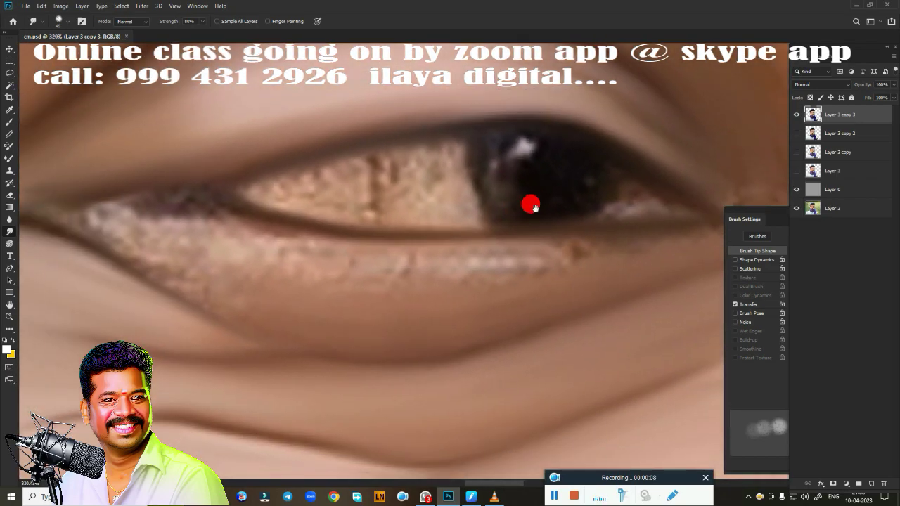
# In canvas-only view, smudge the speckled under-eye skin and the dark inner-corner patch smooth.
pyautogui.press('f')
pyautogui.press('f')
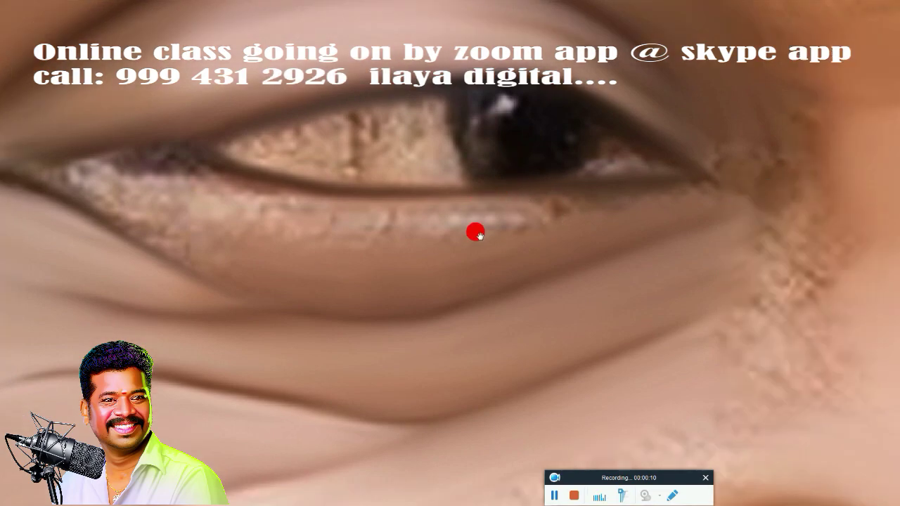
pyautogui.moveTo(476, 233); pyautogui.dragTo(562, 263)
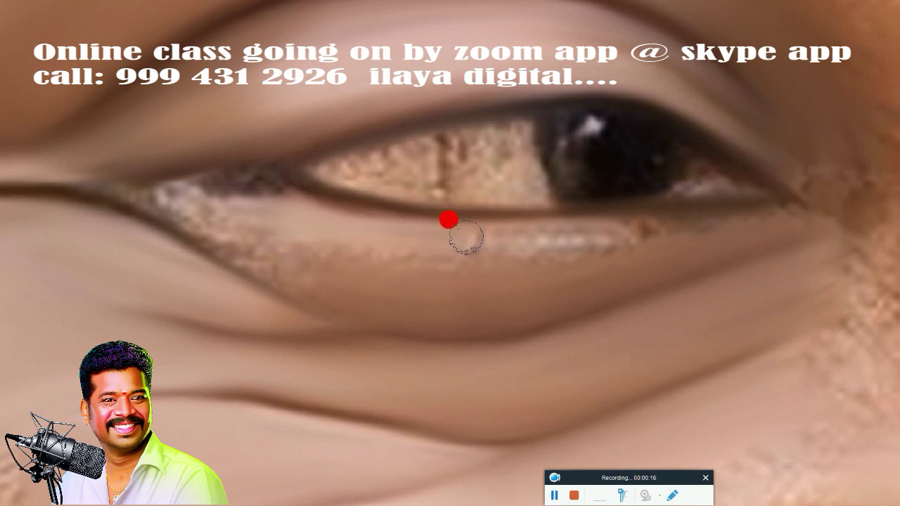
pyautogui.moveTo(339, 214); pyautogui.dragTo(620, 211)
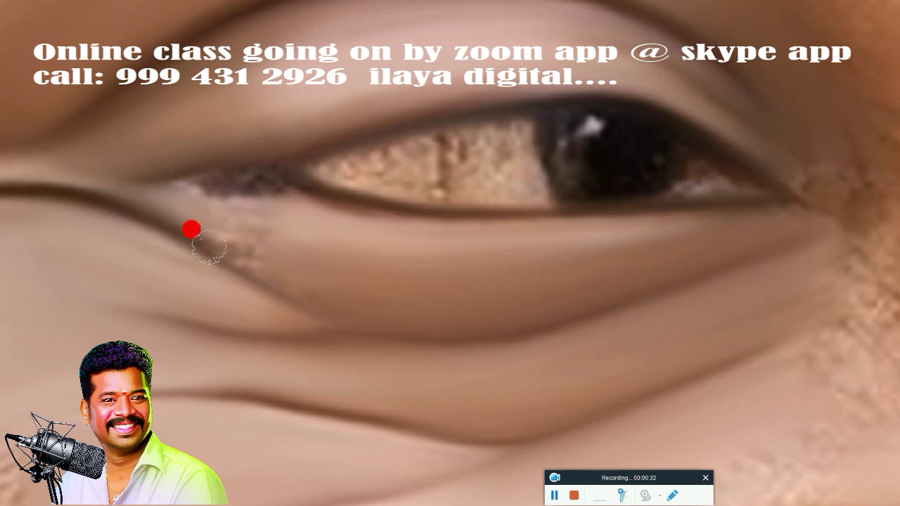
pyautogui.click(230, 253)
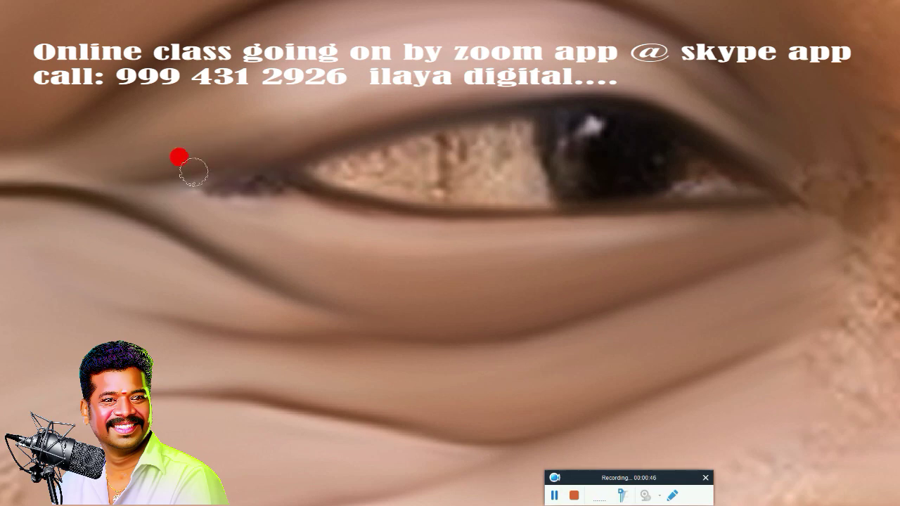
pyautogui.moveTo(282, 186)
pyautogui.mouseDown()
pyautogui.moveTo(161, 178)
pyautogui.moveTo(228, 167)
pyautogui.mouseUp()
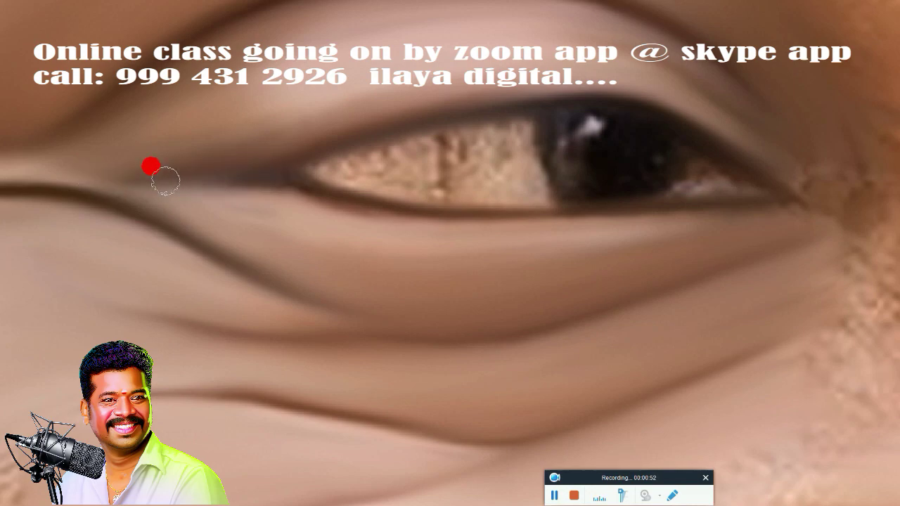
pyautogui.moveTo(166, 181); pyautogui.dragTo(255, 184)
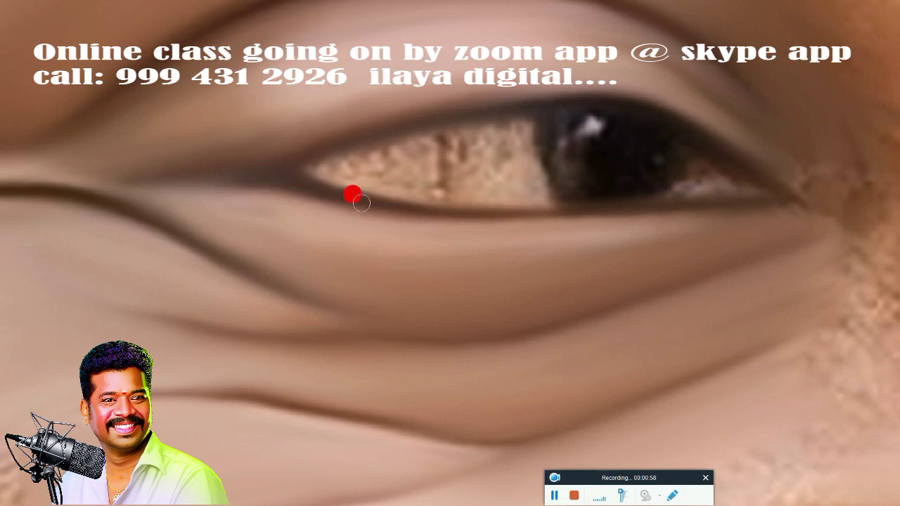
# Smooth and sharpen the lower eyelid line.
pyautogui.moveTo(438, 205); pyautogui.dragTo(618, 200)
pyautogui.moveTo(406, 211); pyautogui.dragTo(463, 212)
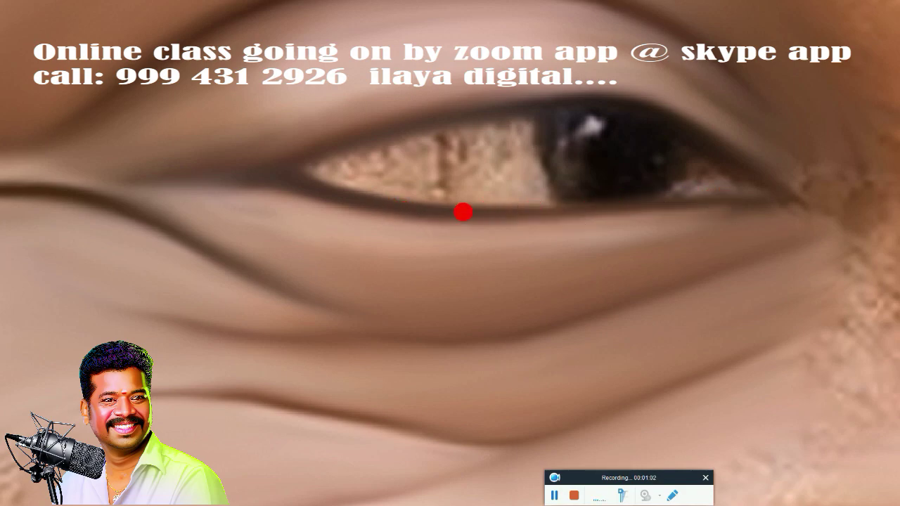
pyautogui.moveTo(556, 209)
pyautogui.mouseDown()
pyautogui.moveTo(731, 194)
pyautogui.moveTo(632, 201)
pyautogui.moveTo(308, 171)
pyautogui.mouseUp()
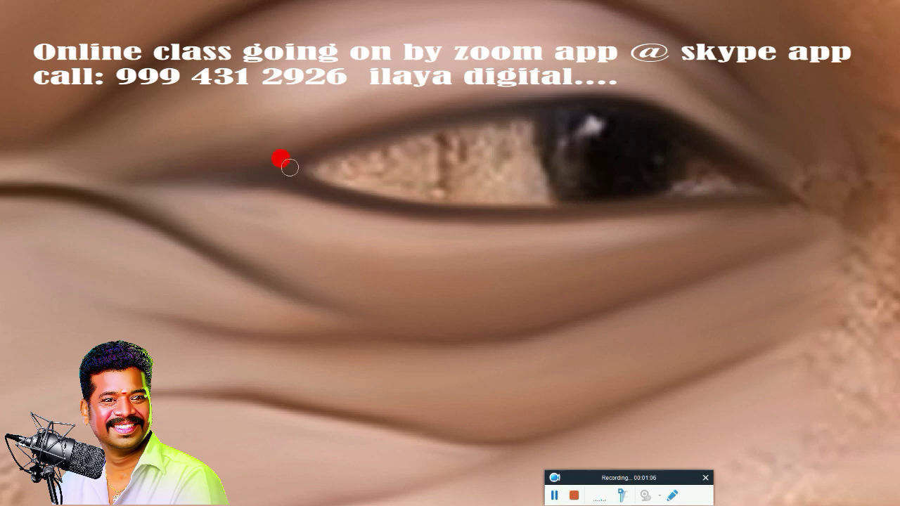
# Darken the upper lid line and blend both lids into a clean outer eye corner.
pyautogui.moveTo(598, 104); pyautogui.dragTo(502, 101)
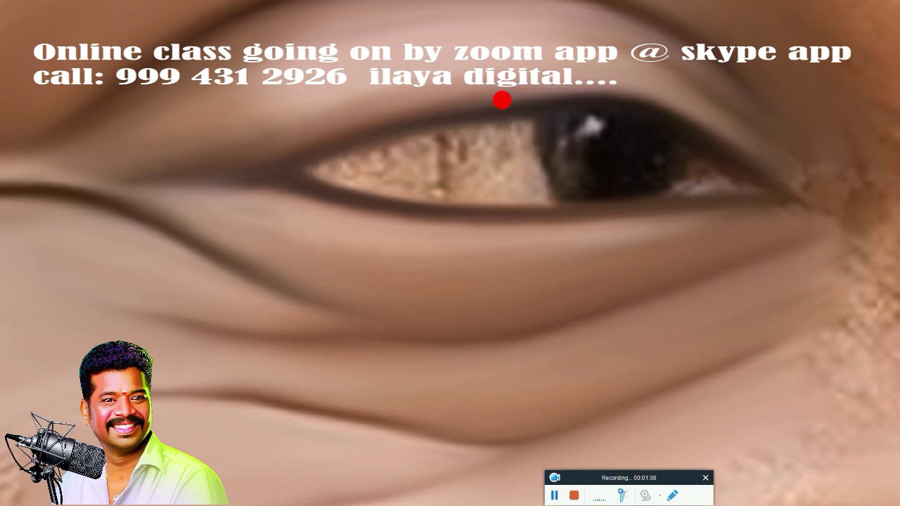
pyautogui.moveTo(597, 99); pyautogui.dragTo(477, 103)
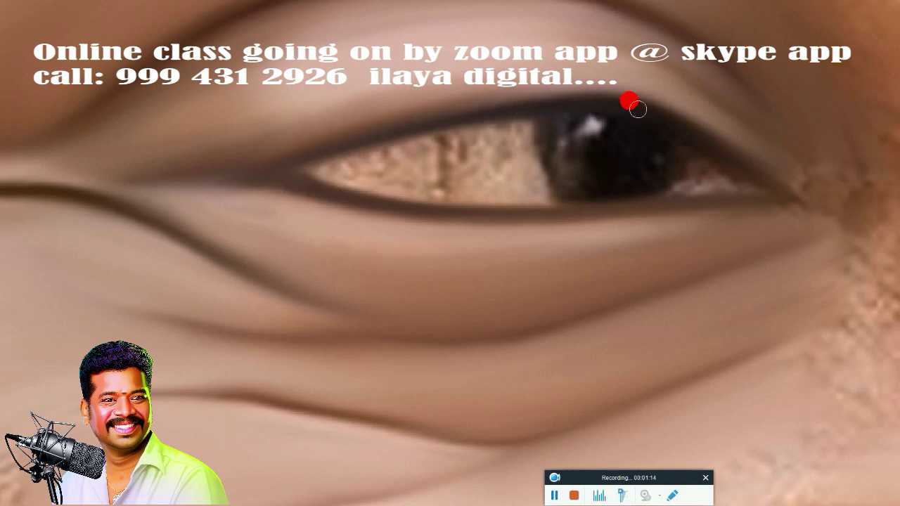
pyautogui.moveTo(713, 139); pyautogui.dragTo(751, 175)
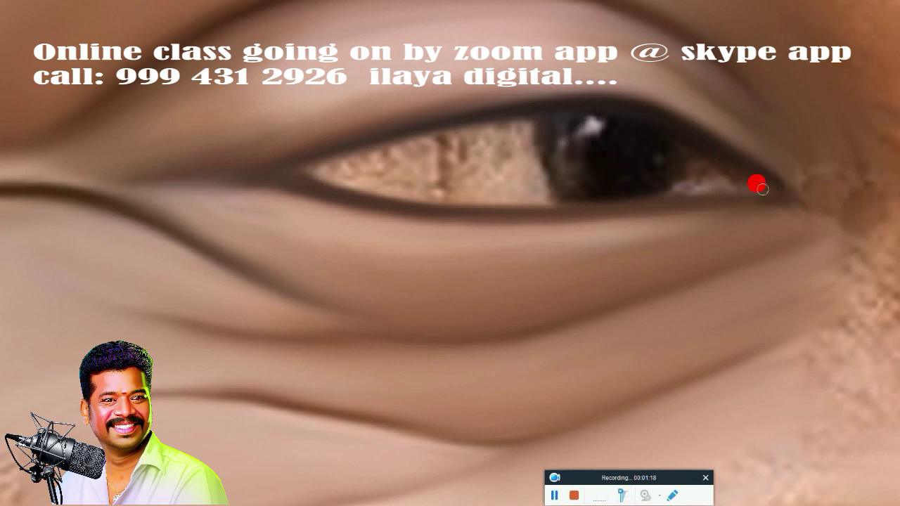
pyautogui.moveTo(747, 166)
pyautogui.mouseDown()
pyautogui.moveTo(737, 171)
pyautogui.moveTo(753, 199)
pyautogui.mouseUp()
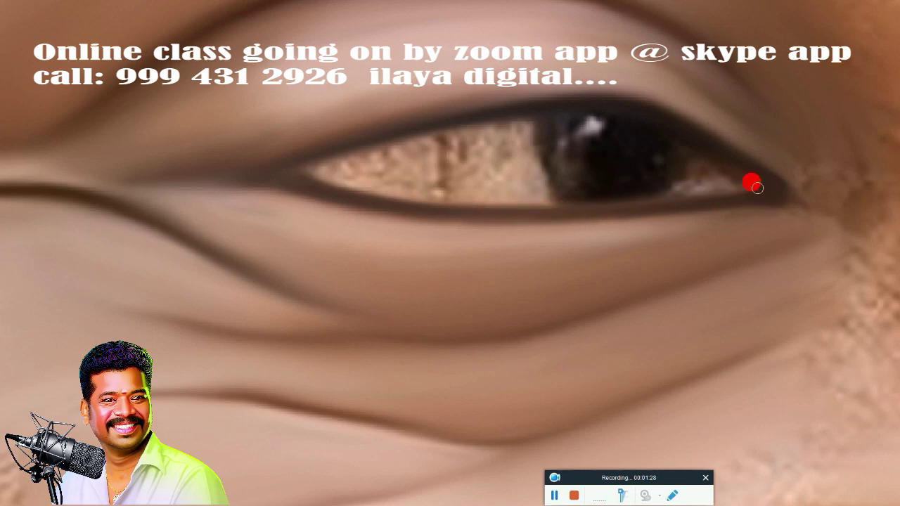
pyautogui.moveTo(693, 144)
pyautogui.mouseDown()
pyautogui.moveTo(719, 150)
pyautogui.moveTo(740, 194)
pyautogui.mouseUp()
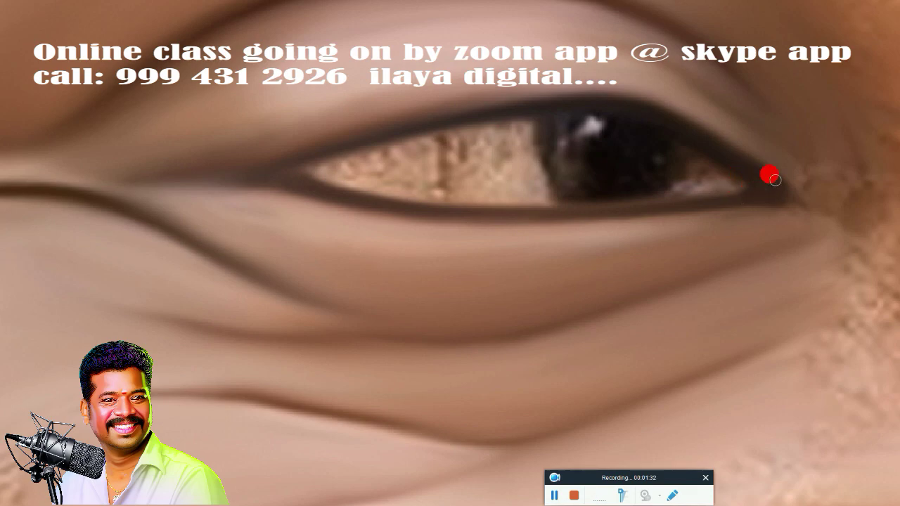
pyautogui.moveTo(712, 178); pyautogui.dragTo(707, 150)
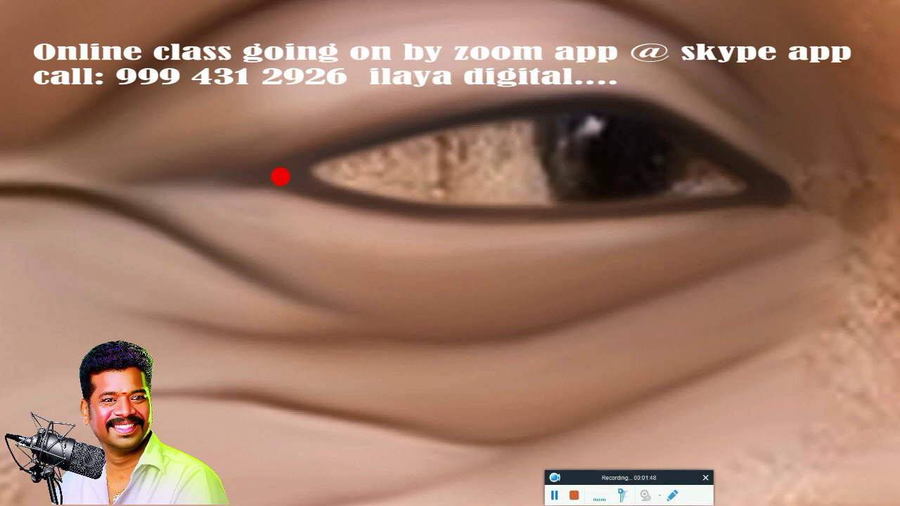
# Check the whole face, then smudge the rough skin beside the nose bridge.
pyautogui.scroll(-3, 511, 241)
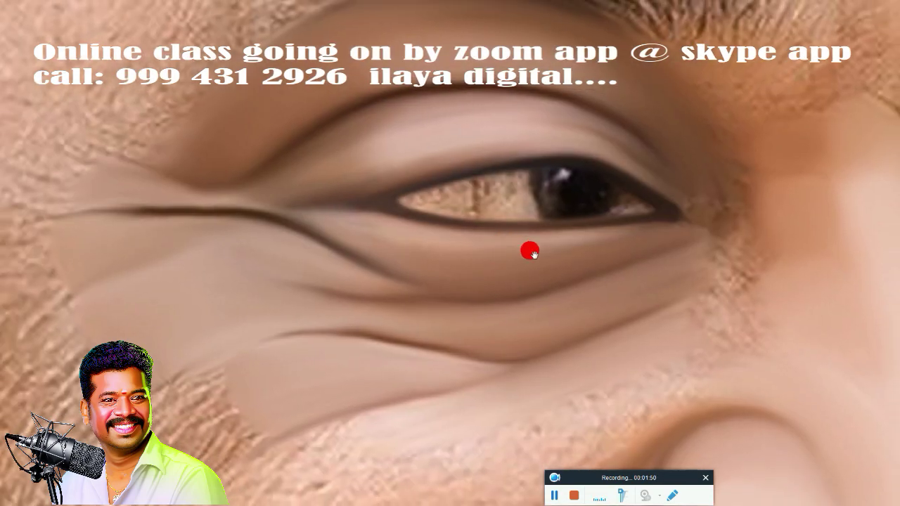
pyautogui.moveTo(528, 249); pyautogui.dragTo(356, 229)
pyautogui.scroll(-3, 356, 229)
pyautogui.scroll(-3, 406, 235)
pyautogui.scroll(3, 373, 253)
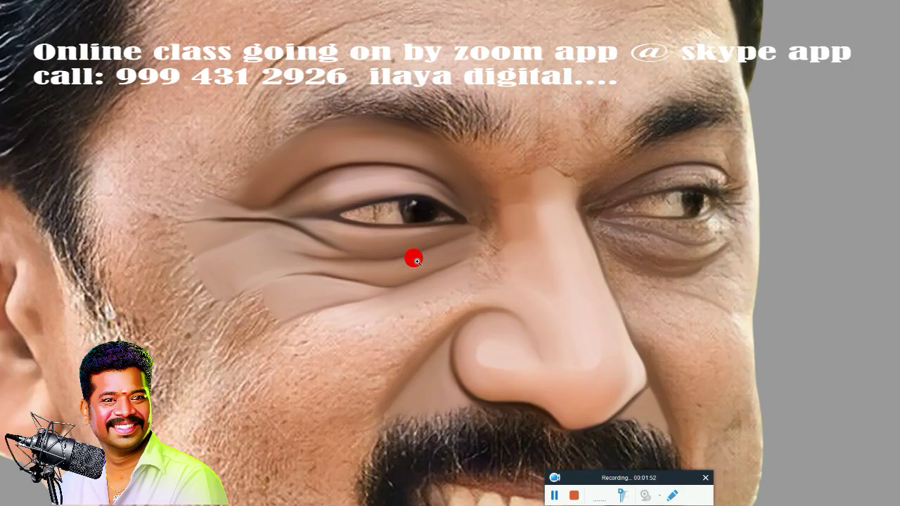
pyautogui.scroll(2, 412, 257)
pyautogui.scroll(2, 427, 257)
pyautogui.moveTo(450, 259); pyautogui.dragTo(422, 275)
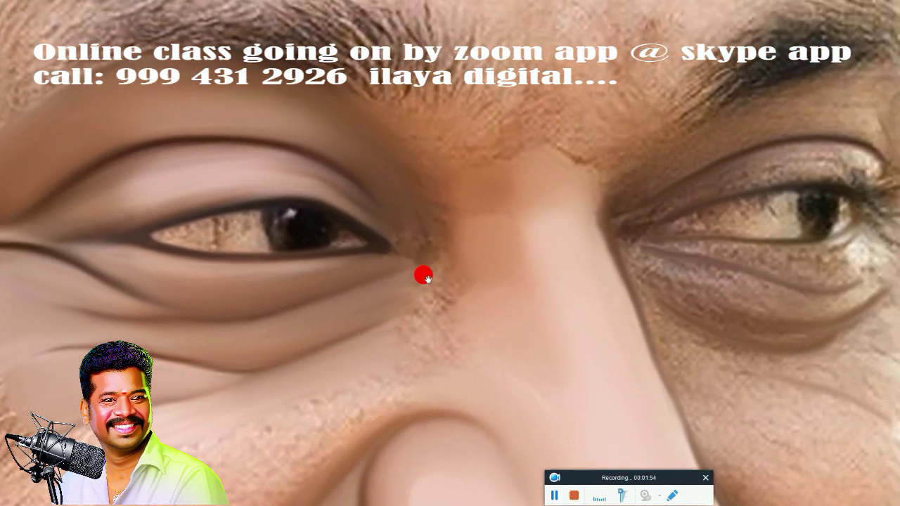
pyautogui.press('Tab')
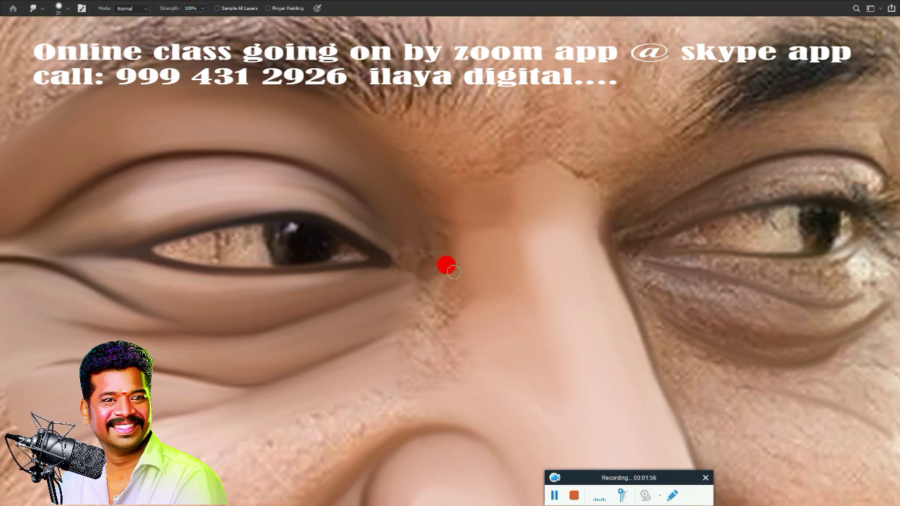
pyautogui.press('f')
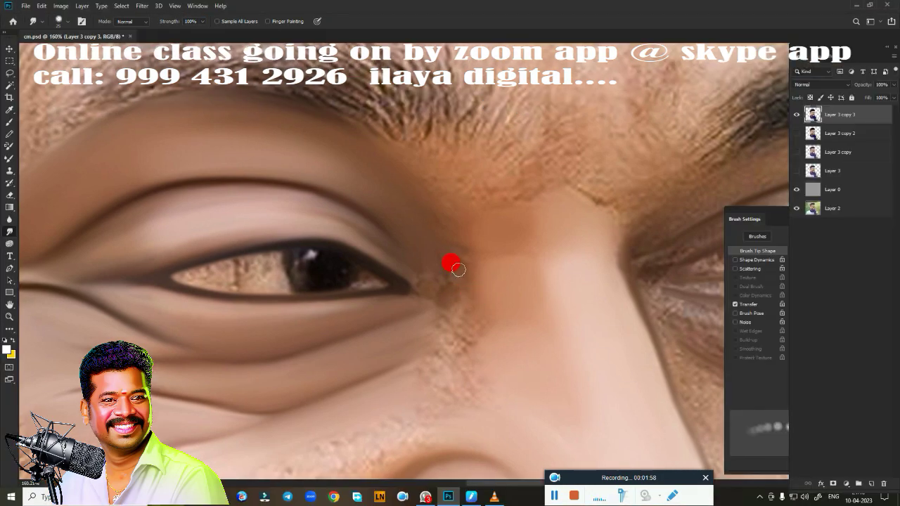
pyautogui.press('f')
pyautogui.press('f')
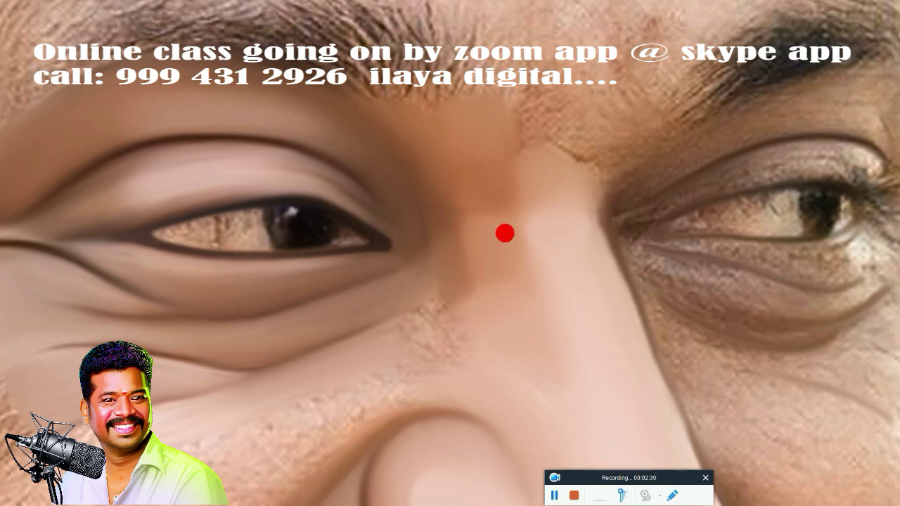
pyautogui.moveTo(385, 315)
pyautogui.mouseDown()
pyautogui.moveTo(370, 313)
pyautogui.moveTo(430, 280)
pyautogui.moveTo(356, 322)
pyautogui.moveTo(440, 286)
pyautogui.mouseUp()
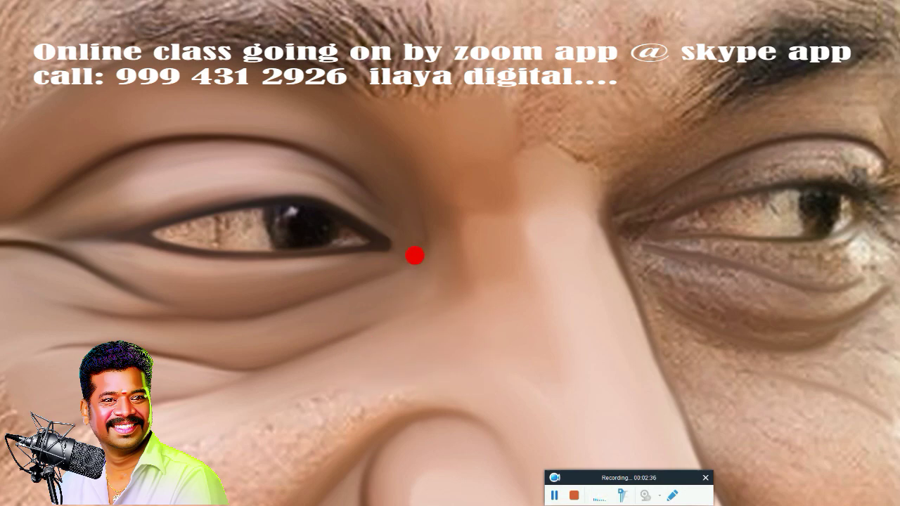
# Paint smooth skin over the temple.
pyautogui.scroll(-3, 393, 288)
pyautogui.scroll(-2, 436, 240)
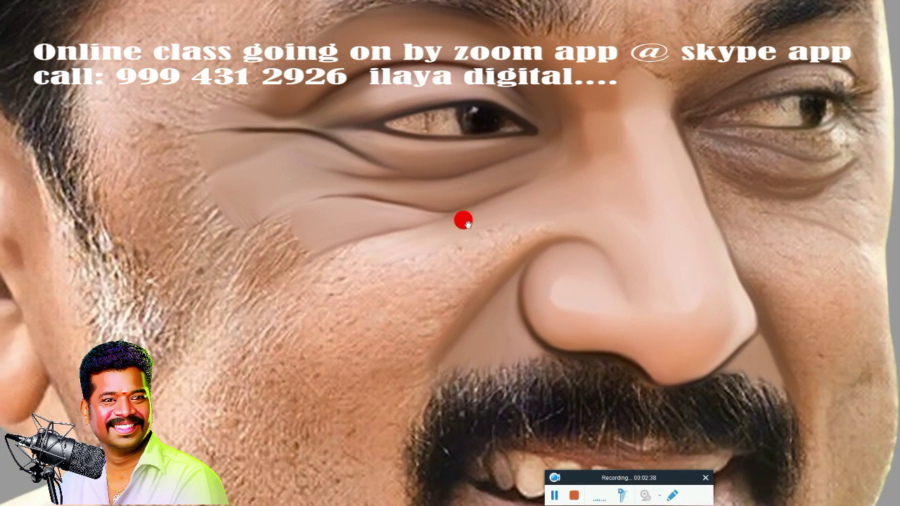
pyautogui.scroll(-2, 463, 221)
pyautogui.scroll(1, 418, 269)
pyautogui.scroll(1, 422, 282)
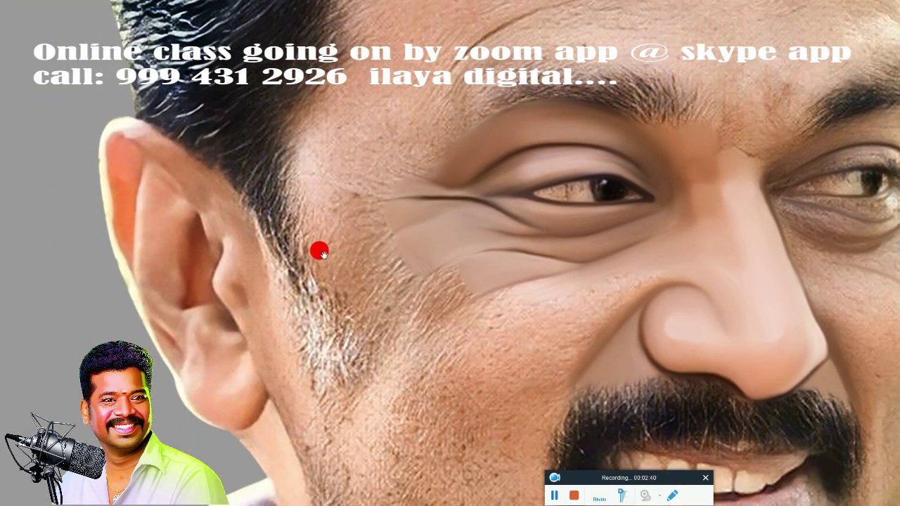
pyautogui.moveTo(320, 252); pyautogui.dragTo(277, 297)
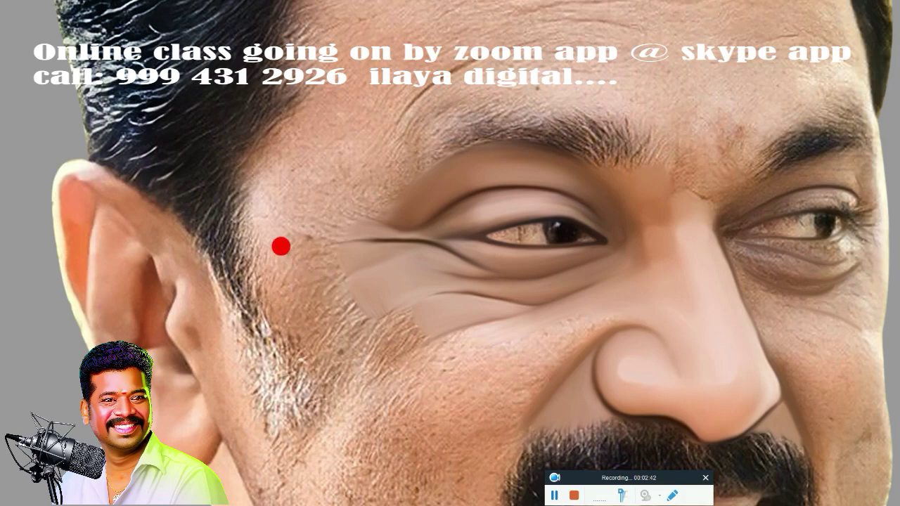
pyautogui.moveTo(244, 191)
pyautogui.mouseDown()
pyautogui.moveTo(243, 215)
pyautogui.moveTo(243, 189)
pyautogui.mouseUp()
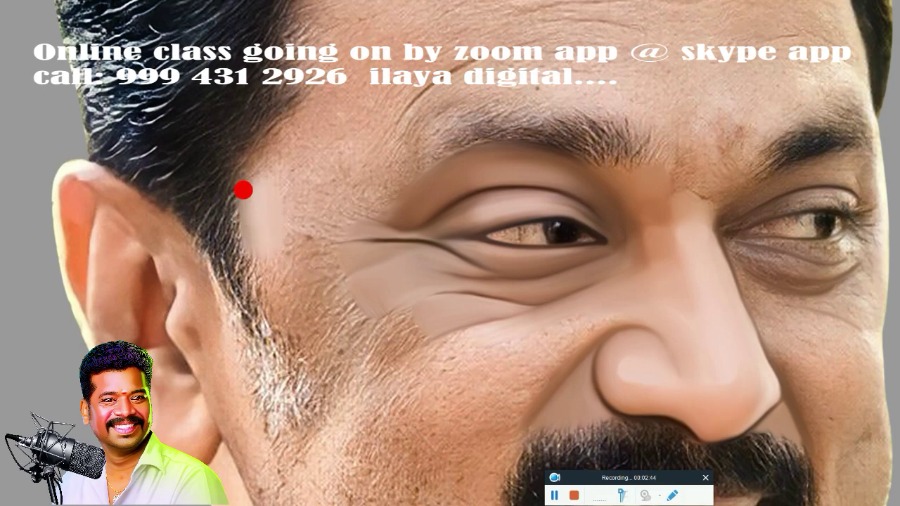
pyautogui.moveTo(243, 151)
pyautogui.mouseDown()
pyautogui.moveTo(248, 267)
pyautogui.moveTo(247, 239)
pyautogui.moveTo(263, 296)
pyautogui.moveTo(296, 270)
pyautogui.moveTo(334, 283)
pyautogui.moveTo(336, 303)
pyautogui.moveTo(328, 290)
pyautogui.moveTo(389, 312)
pyautogui.moveTo(372, 326)
pyautogui.moveTo(368, 318)
pyautogui.moveTo(379, 323)
pyautogui.moveTo(362, 301)
pyautogui.moveTo(332, 349)
pyautogui.moveTo(303, 367)
pyautogui.moveTo(315, 370)
pyautogui.moveTo(333, 349)
pyautogui.moveTo(304, 368)
pyautogui.moveTo(344, 339)
pyautogui.moveTo(377, 362)
pyautogui.moveTo(442, 328)
pyautogui.moveTo(407, 350)
pyautogui.moveTo(396, 316)
pyautogui.moveTo(344, 292)
pyautogui.mouseUp()
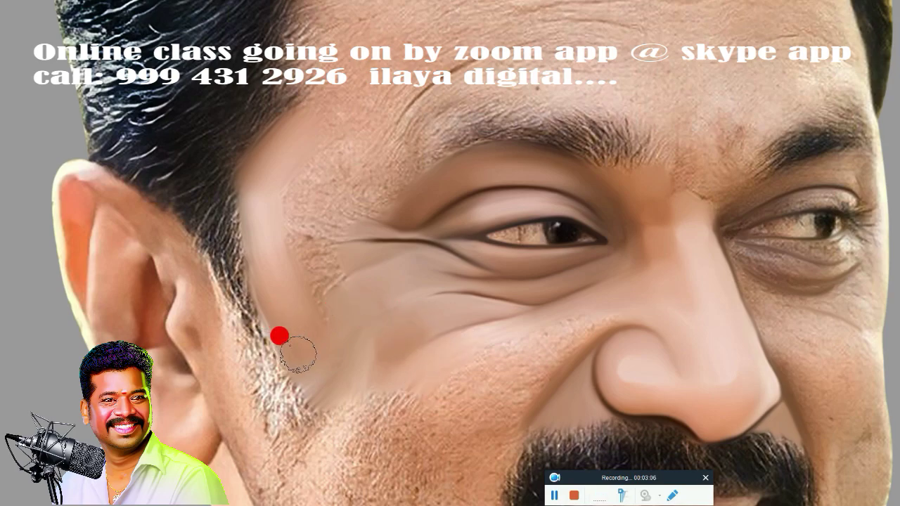
# Smooth the temple and cheek wrinkles near the eye's outer corner.
pyautogui.moveTo(279, 335); pyautogui.dragTo(280, 208)
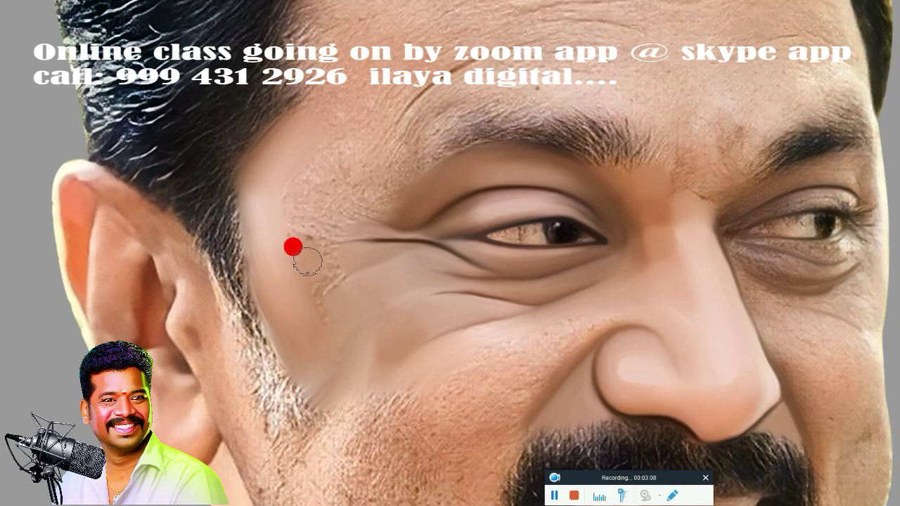
pyautogui.moveTo(295, 245); pyautogui.dragTo(315, 257)
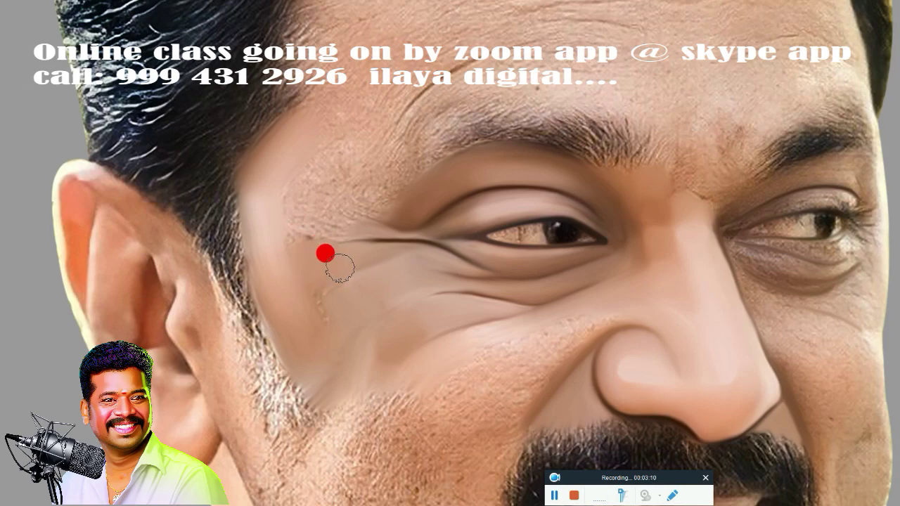
pyautogui.moveTo(314, 295); pyautogui.dragTo(348, 313)
pyautogui.click(367, 247)
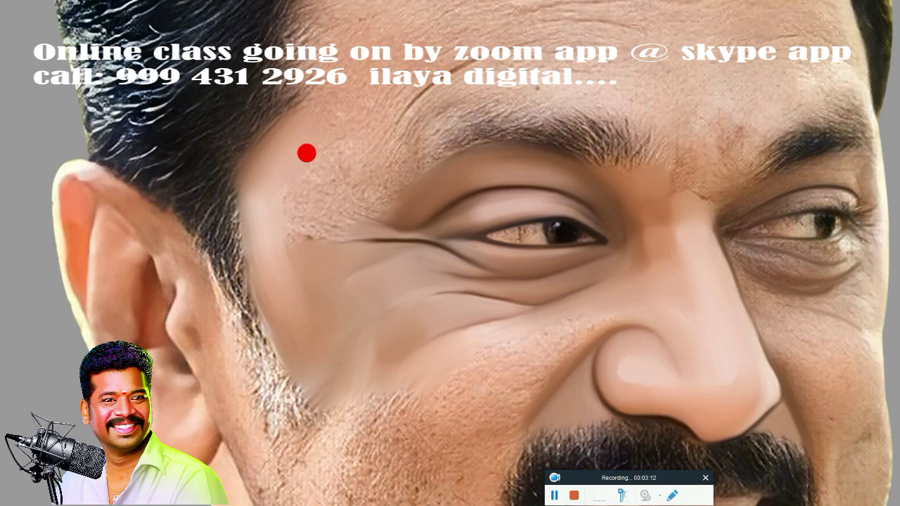
pyautogui.moveTo(306, 152)
pyautogui.mouseDown()
pyautogui.moveTo(288, 161)
pyautogui.moveTo(328, 145)
pyautogui.moveTo(275, 171)
pyautogui.moveTo(279, 221)
pyautogui.moveTo(315, 181)
pyautogui.moveTo(329, 196)
pyautogui.moveTo(239, 202)
pyautogui.moveTo(235, 187)
pyautogui.moveTo(235, 204)
pyautogui.moveTo(232, 185)
pyautogui.moveTo(255, 309)
pyautogui.moveTo(316, 380)
pyautogui.moveTo(275, 434)
pyautogui.moveTo(273, 424)
pyautogui.moveTo(304, 410)
pyautogui.mouseUp()
# Smooth the skin by the ear, along the jaw and under the eye.
pyautogui.moveTo(189, 336)
pyautogui.mouseDown()
pyautogui.moveTo(225, 422)
pyautogui.moveTo(165, 228)
pyautogui.moveTo(197, 328)
pyautogui.moveTo(263, 435)
pyautogui.mouseUp()
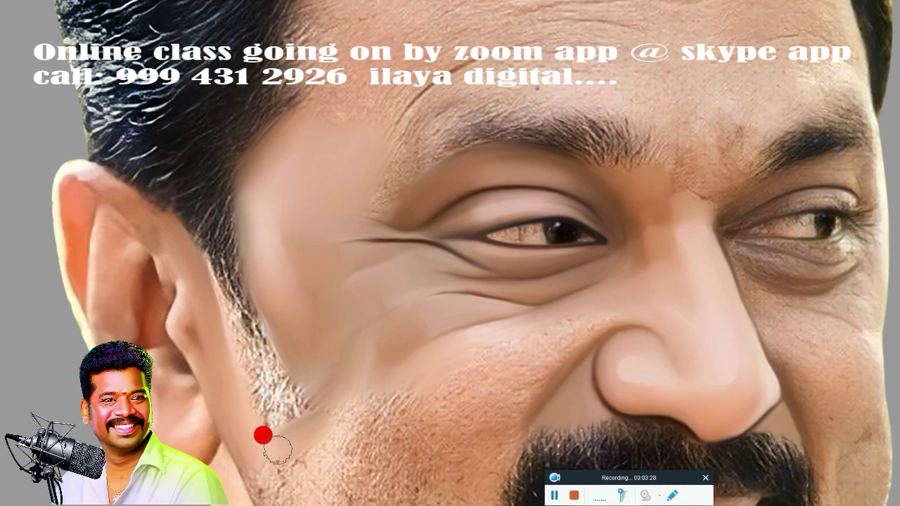
pyautogui.moveTo(295, 362)
pyautogui.mouseDown()
pyautogui.moveTo(347, 397)
pyautogui.moveTo(344, 347)
pyautogui.moveTo(333, 346)
pyautogui.moveTo(328, 362)
pyautogui.moveTo(350, 411)
pyautogui.moveTo(370, 420)
pyautogui.moveTo(358, 380)
pyautogui.moveTo(360, 398)
pyautogui.moveTo(382, 396)
pyautogui.moveTo(458, 432)
pyautogui.moveTo(462, 448)
pyautogui.moveTo(426, 446)
pyautogui.moveTo(420, 441)
pyautogui.moveTo(453, 423)
pyautogui.mouseUp()
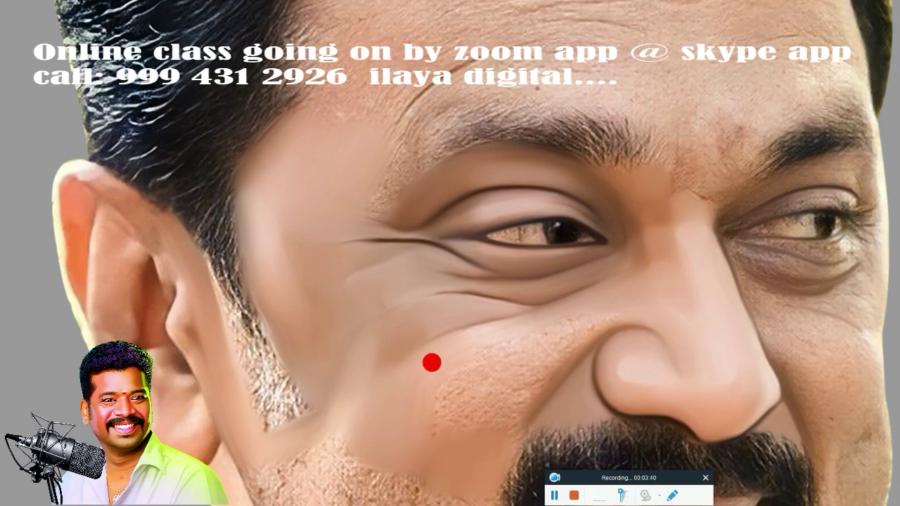
pyautogui.moveTo(505, 319)
pyautogui.mouseDown()
pyautogui.moveTo(452, 325)
pyautogui.moveTo(531, 316)
pyautogui.moveTo(569, 293)
pyautogui.moveTo(516, 352)
pyautogui.moveTo(585, 301)
pyautogui.moveTo(482, 386)
pyautogui.moveTo(424, 356)
pyautogui.moveTo(457, 376)
pyautogui.moveTo(408, 394)
pyautogui.moveTo(432, 418)
pyautogui.moveTo(415, 428)
pyautogui.moveTo(462, 425)
pyautogui.moveTo(396, 363)
pyautogui.moveTo(385, 427)
pyautogui.mouseUp()
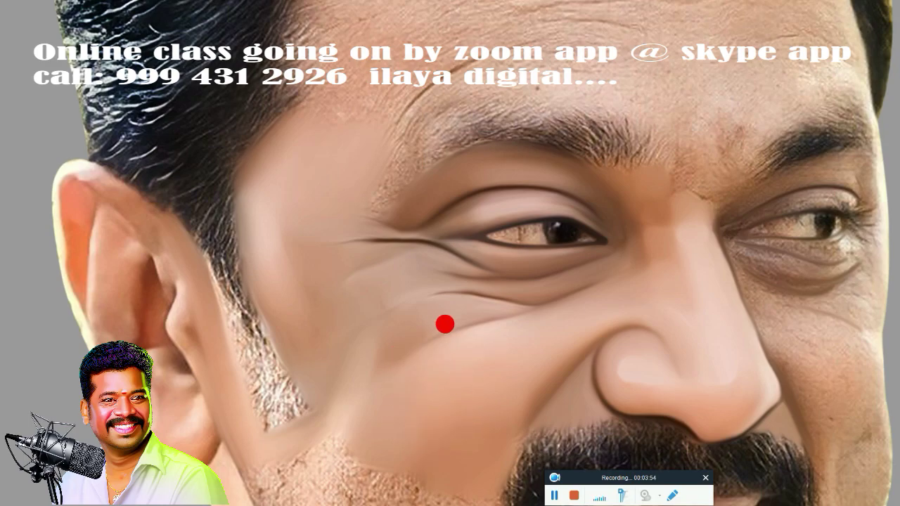
pyautogui.moveTo(448, 337)
pyautogui.mouseDown()
pyautogui.moveTo(500, 316)
pyautogui.moveTo(453, 332)
pyautogui.moveTo(485, 321)
pyautogui.mouseUp()
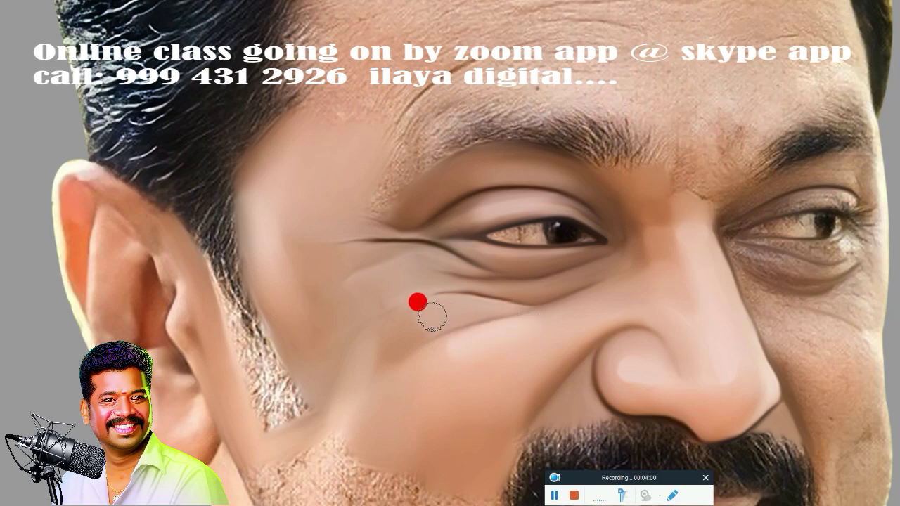
pyautogui.moveTo(383, 274); pyautogui.dragTo(381, 358)
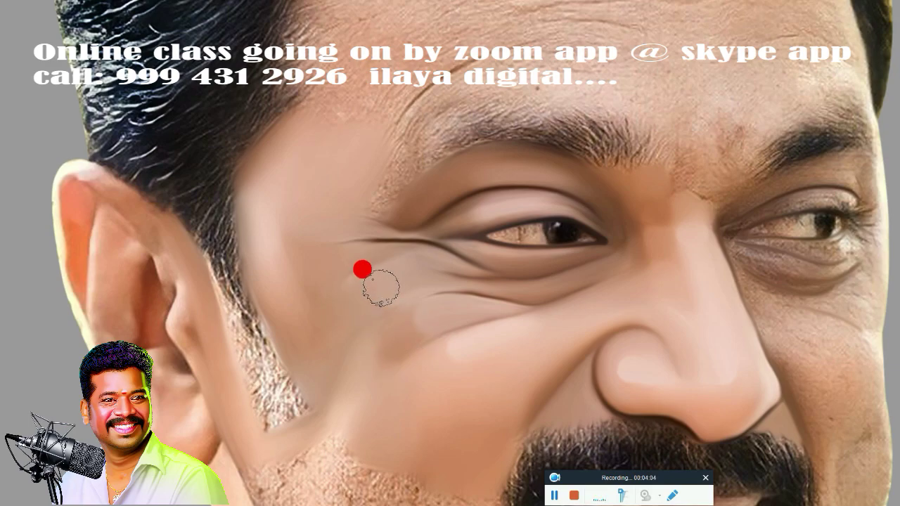
# Blend the cheek and temple toward the eye and soften the eyebrow's inner end.
pyautogui.moveTo(320, 305)
pyautogui.mouseDown()
pyautogui.moveTo(287, 257)
pyautogui.moveTo(265, 250)
pyautogui.mouseUp()
pyautogui.moveTo(235, 170)
pyautogui.mouseDown()
pyautogui.moveTo(246, 157)
pyautogui.moveTo(295, 223)
pyautogui.moveTo(364, 186)
pyautogui.mouseUp()
pyautogui.moveTo(426, 141)
pyautogui.mouseDown()
pyautogui.moveTo(407, 128)
pyautogui.moveTo(372, 178)
pyautogui.moveTo(383, 171)
pyautogui.moveTo(378, 189)
pyautogui.moveTo(357, 201)
pyautogui.moveTo(398, 201)
pyautogui.moveTo(359, 193)
pyautogui.moveTo(373, 171)
pyautogui.mouseUp()
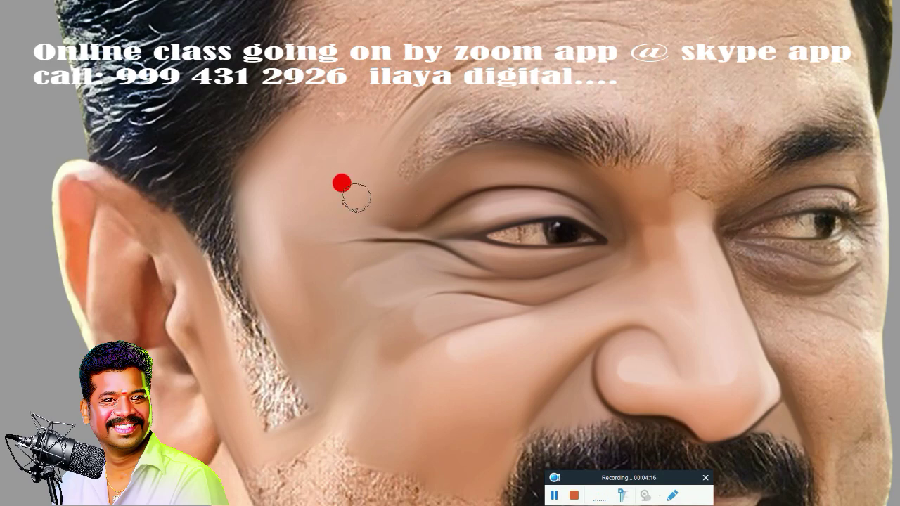
pyautogui.moveTo(370, 206); pyautogui.dragTo(319, 223)
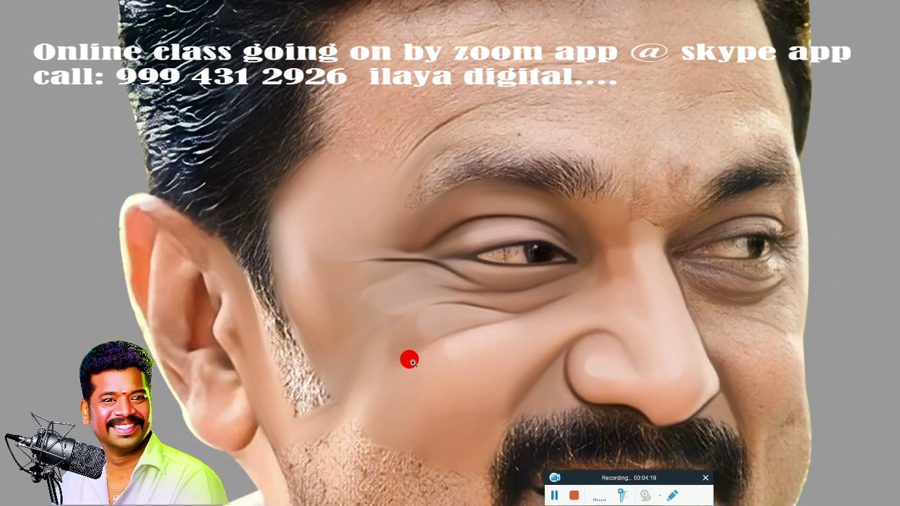
# Frame the lower face and paint over the cheek stubble beside the mustache.
pyautogui.moveTo(415, 334); pyautogui.dragTo(342, 111)
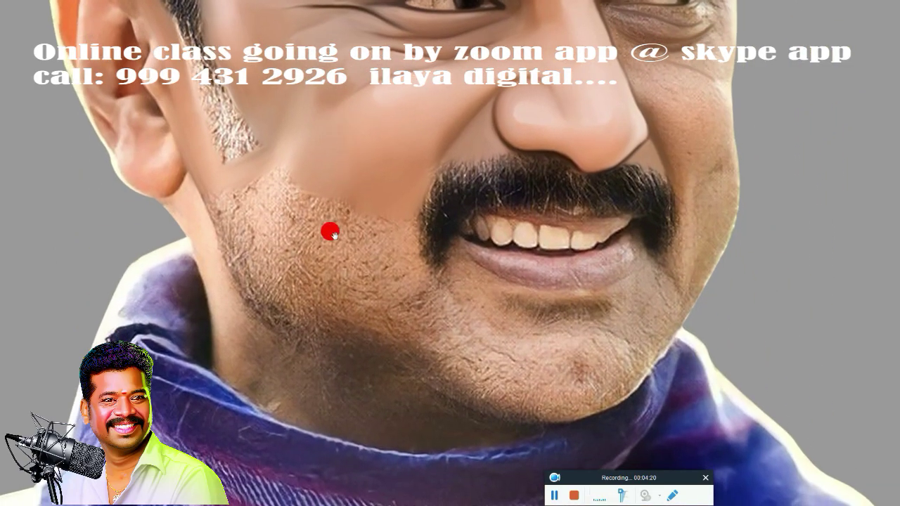
pyautogui.moveTo(311, 304)
pyautogui.mouseDown()
pyautogui.moveTo(306, 272)
pyautogui.moveTo(170, 187)
pyautogui.moveTo(147, 149)
pyautogui.moveTo(174, 210)
pyautogui.moveTo(201, 207)
pyautogui.moveTo(185, 181)
pyautogui.moveTo(221, 204)
pyautogui.moveTo(237, 124)
pyautogui.moveTo(213, 215)
pyautogui.moveTo(260, 206)
pyautogui.moveTo(226, 251)
pyautogui.moveTo(192, 225)
pyautogui.moveTo(195, 249)
pyautogui.moveTo(240, 284)
pyautogui.moveTo(207, 251)
pyautogui.moveTo(230, 286)
pyautogui.moveTo(326, 312)
pyautogui.moveTo(208, 270)
pyautogui.moveTo(303, 303)
pyautogui.moveTo(325, 251)
pyautogui.moveTo(312, 240)
pyautogui.moveTo(316, 253)
pyautogui.moveTo(249, 243)
pyautogui.moveTo(324, 274)
pyautogui.moveTo(238, 258)
pyautogui.moveTo(209, 209)
pyautogui.moveTo(229, 233)
pyautogui.moveTo(249, 233)
pyautogui.moveTo(239, 165)
pyautogui.moveTo(247, 182)
pyautogui.moveTo(298, 197)
pyautogui.moveTo(301, 163)
pyautogui.moveTo(320, 178)
pyautogui.moveTo(334, 173)
pyautogui.moveTo(330, 207)
pyautogui.moveTo(291, 192)
pyautogui.mouseUp()
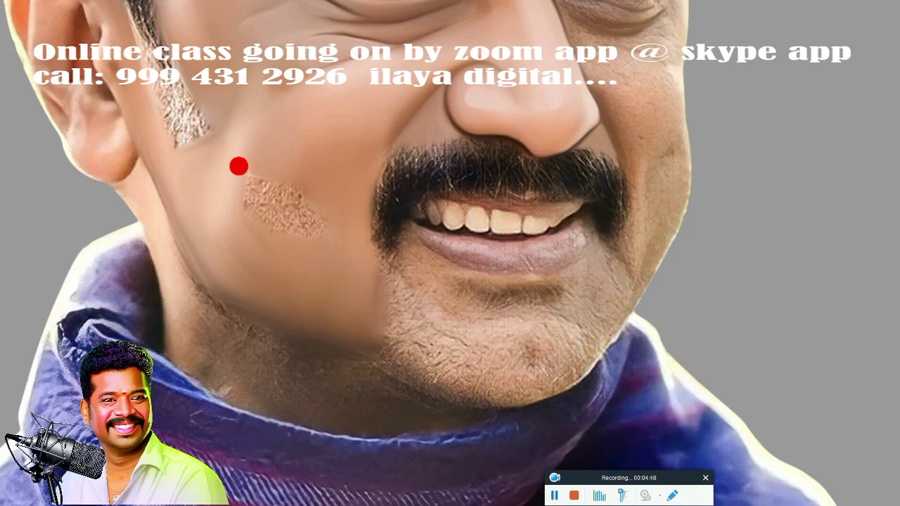
pyautogui.moveTo(239, 166)
pyautogui.mouseDown()
pyautogui.moveTo(259, 175)
pyautogui.moveTo(237, 175)
pyautogui.moveTo(240, 199)
pyautogui.moveTo(257, 175)
pyautogui.moveTo(296, 185)
pyautogui.moveTo(232, 221)
pyautogui.moveTo(207, 222)
pyautogui.moveTo(217, 231)
pyautogui.moveTo(193, 205)
pyautogui.moveTo(239, 259)
pyautogui.moveTo(332, 304)
pyautogui.moveTo(267, 287)
pyautogui.moveTo(201, 175)
pyautogui.moveTo(221, 197)
pyautogui.moveTo(246, 157)
pyautogui.moveTo(317, 121)
pyautogui.moveTo(313, 141)
pyautogui.moveTo(324, 126)
pyautogui.moveTo(298, 223)
pyautogui.moveTo(304, 257)
pyautogui.moveTo(391, 337)
pyautogui.moveTo(323, 321)
pyautogui.moveTo(438, 366)
pyautogui.moveTo(516, 364)
pyautogui.moveTo(383, 346)
pyautogui.moveTo(480, 316)
pyautogui.moveTo(472, 318)
pyautogui.moveTo(541, 321)
pyautogui.moveTo(465, 345)
pyautogui.moveTo(408, 281)
pyautogui.moveTo(433, 298)
pyautogui.mouseUp()
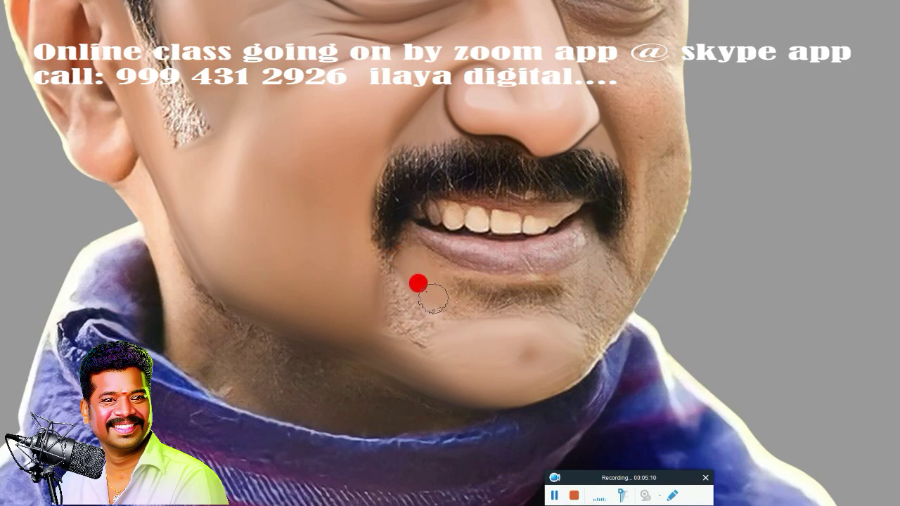
# Smooth away the chin beard below the lip and the cheek skin by the mouth corners.
pyautogui.moveTo(416, 266)
pyautogui.mouseDown()
pyautogui.moveTo(402, 249)
pyautogui.moveTo(434, 279)
pyautogui.moveTo(391, 289)
pyautogui.moveTo(421, 310)
pyautogui.moveTo(386, 272)
pyautogui.moveTo(406, 335)
pyautogui.moveTo(436, 353)
pyautogui.mouseUp()
pyautogui.moveTo(431, 309)
pyautogui.mouseDown()
pyautogui.moveTo(389, 319)
pyautogui.moveTo(414, 321)
pyautogui.moveTo(443, 345)
pyautogui.moveTo(466, 344)
pyautogui.moveTo(350, 298)
pyautogui.moveTo(342, 260)
pyautogui.moveTo(348, 311)
pyautogui.mouseUp()
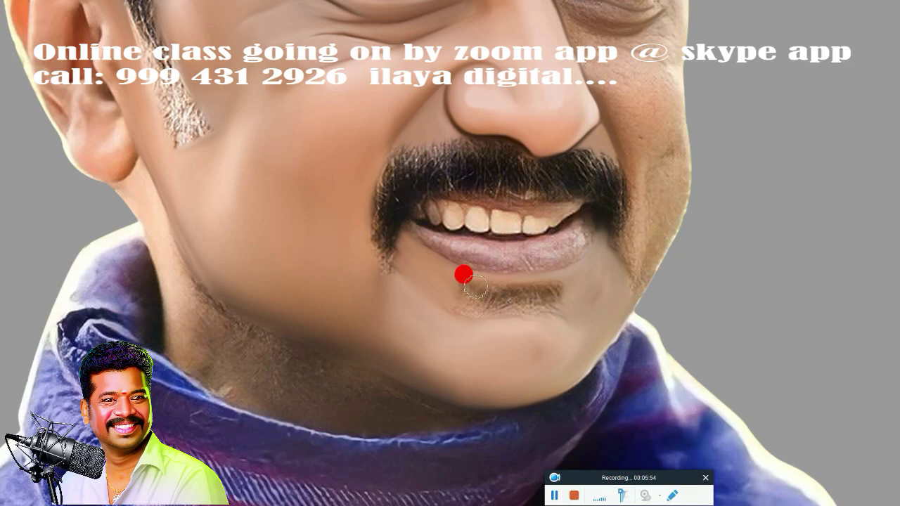
pyautogui.moveTo(463, 272)
pyautogui.mouseDown()
pyautogui.moveTo(450, 277)
pyautogui.moveTo(548, 275)
pyautogui.moveTo(475, 295)
pyautogui.moveTo(539, 294)
pyautogui.moveTo(458, 300)
pyautogui.moveTo(432, 291)
pyautogui.moveTo(471, 293)
pyautogui.moveTo(432, 277)
pyautogui.moveTo(529, 278)
pyautogui.moveTo(520, 282)
pyautogui.moveTo(564, 270)
pyautogui.moveTo(511, 302)
pyautogui.moveTo(533, 303)
pyautogui.moveTo(553, 322)
pyautogui.moveTo(476, 305)
pyautogui.moveTo(500, 302)
pyautogui.moveTo(485, 299)
pyautogui.moveTo(489, 339)
pyautogui.moveTo(386, 277)
pyautogui.moveTo(403, 311)
pyautogui.moveTo(367, 274)
pyautogui.moveTo(388, 277)
pyautogui.moveTo(382, 263)
pyautogui.moveTo(400, 265)
pyautogui.moveTo(363, 246)
pyautogui.moveTo(389, 265)
pyautogui.moveTo(405, 257)
pyautogui.moveTo(384, 260)
pyautogui.moveTo(387, 298)
pyautogui.moveTo(352, 251)
pyautogui.mouseUp()
pyautogui.moveTo(610, 240); pyautogui.dragTo(626, 193)
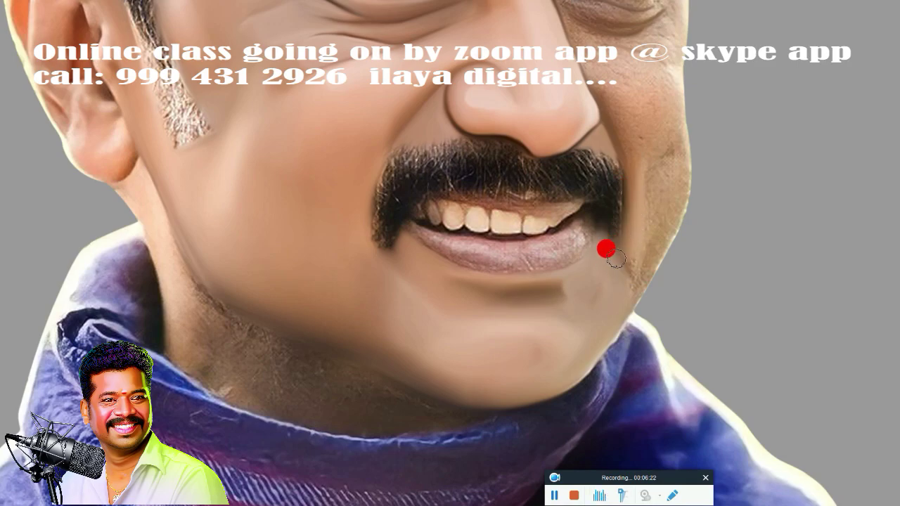
pyautogui.moveTo(622, 235)
pyautogui.mouseDown()
pyautogui.moveTo(617, 258)
pyautogui.moveTo(645, 197)
pyautogui.moveTo(642, 164)
pyautogui.moveTo(636, 225)
pyautogui.moveTo(633, 180)
pyautogui.moveTo(663, 176)
pyautogui.moveTo(659, 201)
pyautogui.moveTo(622, 279)
pyautogui.moveTo(645, 217)
pyautogui.moveTo(605, 301)
pyautogui.moveTo(556, 366)
pyautogui.moveTo(586, 303)
pyautogui.moveTo(542, 357)
pyautogui.moveTo(497, 368)
pyautogui.moveTo(415, 367)
pyautogui.moveTo(375, 342)
pyautogui.moveTo(458, 376)
pyautogui.moveTo(256, 309)
pyautogui.mouseUp()
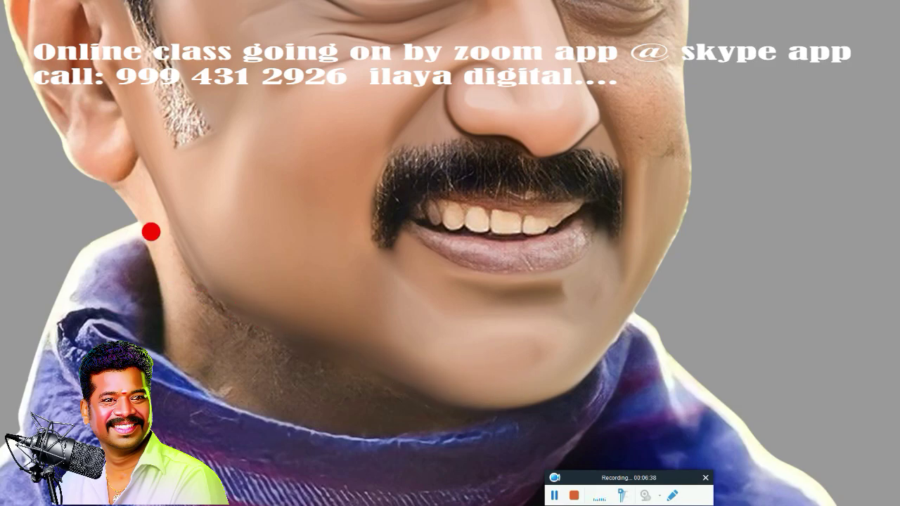
# Smooth the skin along the jaw below the ear and down the neck to the collar.
pyautogui.moveTo(132, 194)
pyautogui.mouseDown()
pyautogui.moveTo(151, 225)
pyautogui.moveTo(122, 177)
pyautogui.mouseUp()
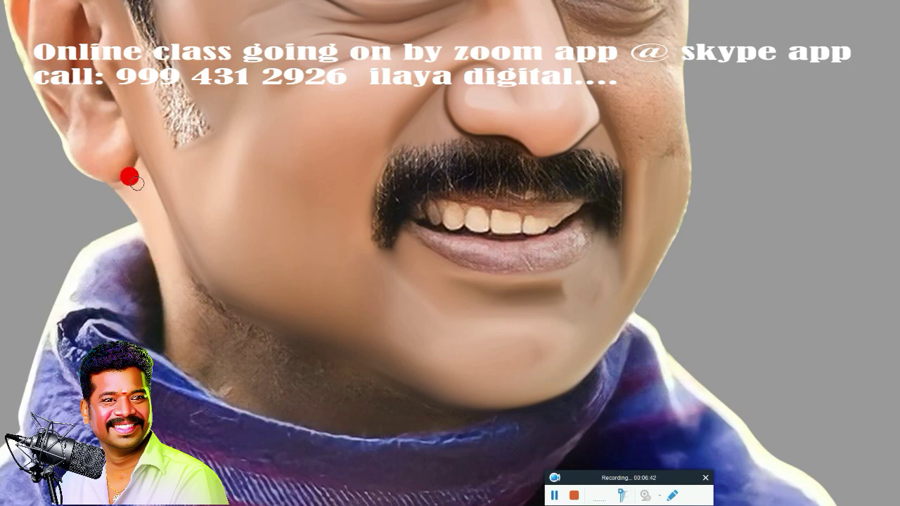
pyautogui.moveTo(141, 179)
pyautogui.mouseDown()
pyautogui.moveTo(134, 167)
pyautogui.moveTo(167, 324)
pyautogui.moveTo(165, 234)
pyautogui.moveTo(175, 231)
pyautogui.moveTo(151, 191)
pyautogui.moveTo(166, 239)
pyautogui.moveTo(193, 270)
pyautogui.moveTo(180, 255)
pyautogui.moveTo(248, 305)
pyautogui.mouseUp()
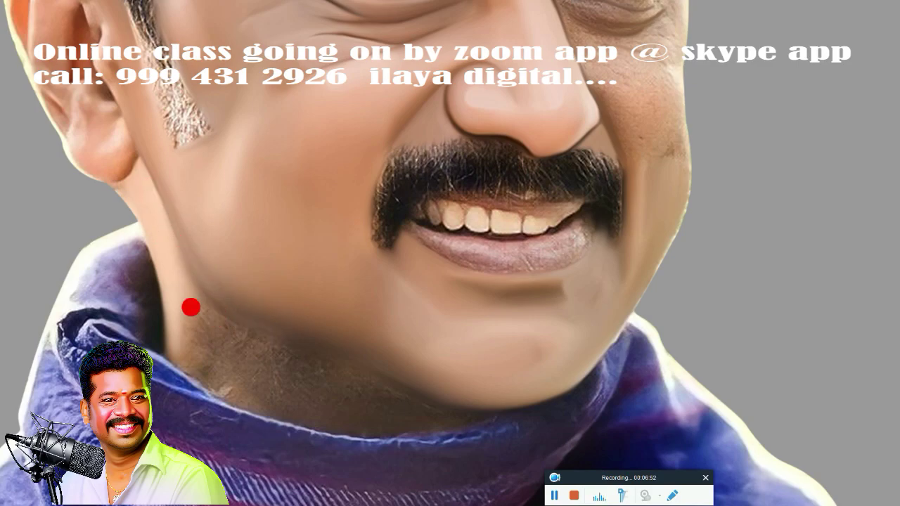
pyautogui.moveTo(191, 307)
pyautogui.mouseDown()
pyautogui.moveTo(178, 326)
pyautogui.moveTo(185, 350)
pyautogui.moveTo(211, 354)
pyautogui.moveTo(223, 372)
pyautogui.moveTo(201, 366)
pyautogui.moveTo(234, 381)
pyautogui.moveTo(205, 313)
pyautogui.moveTo(225, 319)
pyautogui.moveTo(187, 295)
pyautogui.moveTo(269, 342)
pyautogui.mouseUp()
pyautogui.moveTo(202, 308)
pyautogui.mouseDown()
pyautogui.moveTo(359, 373)
pyautogui.moveTo(260, 358)
pyautogui.moveTo(274, 384)
pyautogui.moveTo(390, 408)
pyautogui.moveTo(380, 401)
pyautogui.mouseUp()
pyautogui.moveTo(483, 416)
pyautogui.mouseDown()
pyautogui.moveTo(428, 406)
pyautogui.moveTo(493, 414)
pyautogui.moveTo(412, 424)
pyautogui.moveTo(429, 427)
pyautogui.moveTo(281, 395)
pyautogui.mouseUp()
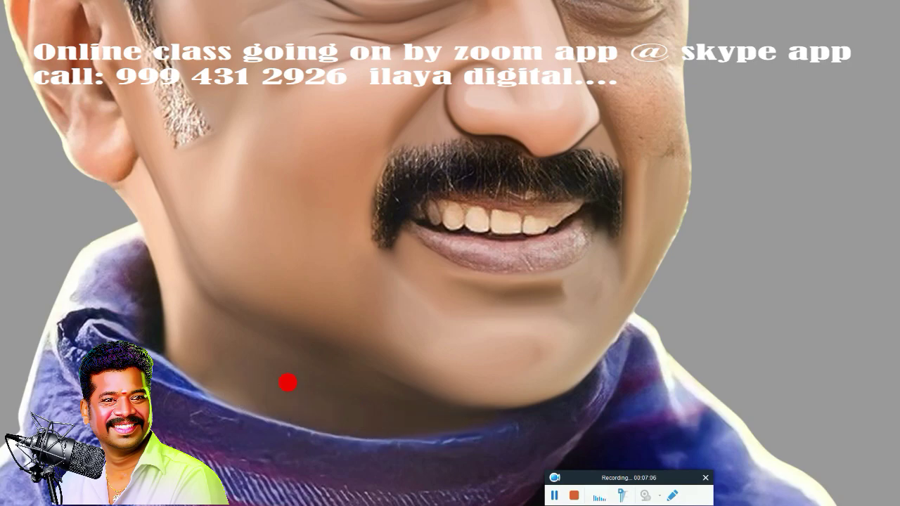
pyautogui.moveTo(206, 275)
pyautogui.mouseDown()
pyautogui.moveTo(394, 372)
pyautogui.moveTo(330, 353)
pyautogui.moveTo(284, 364)
pyautogui.moveTo(323, 380)
pyautogui.moveTo(347, 376)
pyautogui.moveTo(165, 304)
pyautogui.mouseUp()
# Zoom out to see the whole face and shoulders, then zoom back in on the face.
pyautogui.moveTo(455, 285)
pyautogui.mouseDown()
pyautogui.moveTo(547, 275)
pyautogui.moveTo(526, 303)
pyautogui.mouseUp()
pyautogui.moveTo(524, 232)
pyautogui.mouseDown()
pyautogui.moveTo(483, 218)
pyautogui.moveTo(501, 229)
pyautogui.mouseUp()
pyautogui.moveTo(495, 190)
pyautogui.mouseDown()
pyautogui.moveTo(518, 215)
pyautogui.moveTo(316, 125)
pyautogui.moveTo(297, 160)
pyautogui.mouseUp()
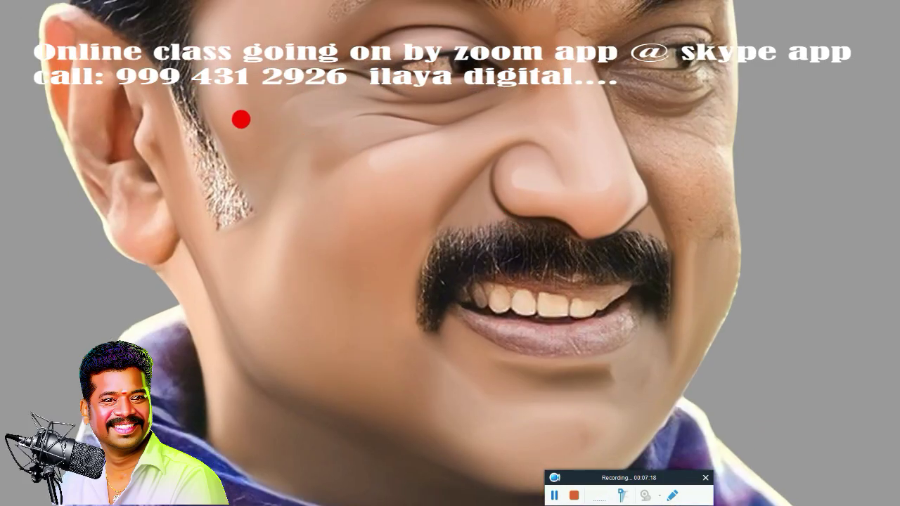
# Paint over the grey sideburn stubble in front of the ear, then move to the other eye.
pyautogui.moveTo(241, 219)
pyautogui.mouseDown()
pyautogui.moveTo(344, 326)
pyautogui.moveTo(307, 231)
pyautogui.mouseUp()
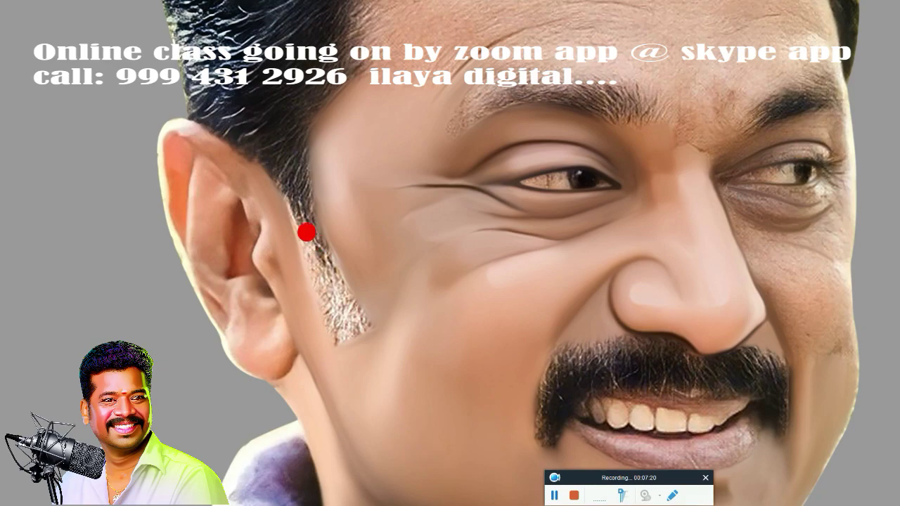
pyautogui.moveTo(292, 149)
pyautogui.mouseDown()
pyautogui.moveTo(289, 134)
pyautogui.moveTo(316, 295)
pyautogui.moveTo(327, 280)
pyautogui.moveTo(336, 307)
pyautogui.moveTo(354, 306)
pyautogui.moveTo(265, 163)
pyautogui.moveTo(283, 256)
pyautogui.moveTo(311, 322)
pyautogui.moveTo(358, 318)
pyautogui.moveTo(342, 352)
pyautogui.moveTo(415, 298)
pyautogui.mouseUp()
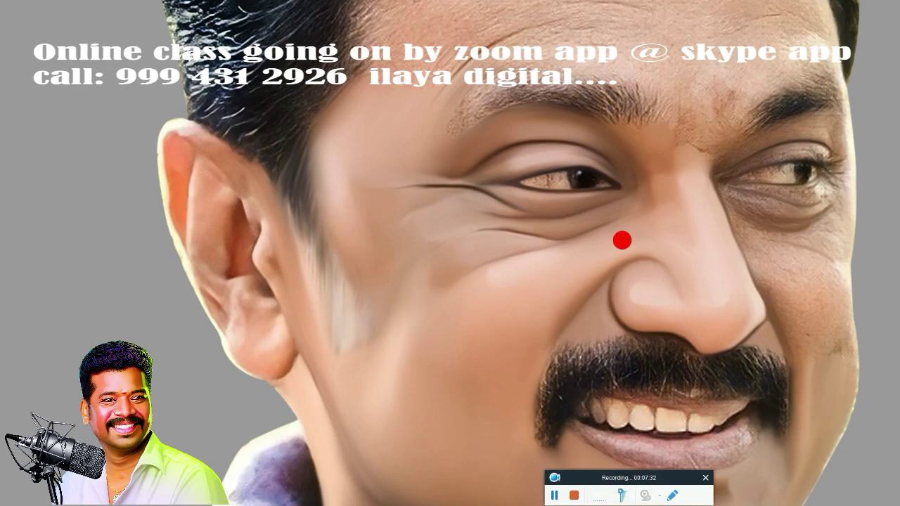
pyautogui.moveTo(623, 241)
pyautogui.mouseDown()
pyautogui.moveTo(429, 358)
pyautogui.moveTo(439, 289)
pyautogui.moveTo(450, 273)
pyautogui.moveTo(357, 223)
pyautogui.moveTo(441, 233)
pyautogui.moveTo(417, 288)
pyautogui.moveTo(358, 274)
pyautogui.moveTo(430, 201)
pyautogui.mouseUp()
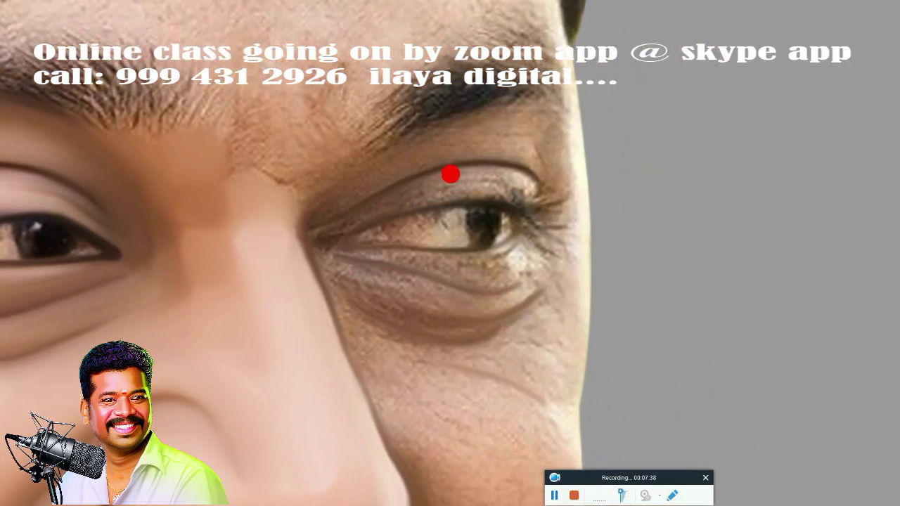
# Soften the skin between the brows, the outer brow and the other eye's upper eyelid.
pyautogui.moveTo(307, 163)
pyautogui.mouseDown()
pyautogui.moveTo(221, 110)
pyautogui.moveTo(225, 127)
pyautogui.moveTo(231, 98)
pyautogui.moveTo(243, 95)
pyautogui.moveTo(267, 151)
pyautogui.moveTo(229, 168)
pyautogui.moveTo(245, 169)
pyautogui.moveTo(239, 173)
pyautogui.moveTo(295, 127)
pyautogui.moveTo(296, 135)
pyautogui.moveTo(267, 127)
pyautogui.moveTo(259, 113)
pyautogui.moveTo(215, 128)
pyautogui.moveTo(343, 183)
pyautogui.moveTo(315, 168)
pyautogui.moveTo(281, 197)
pyautogui.moveTo(273, 218)
pyautogui.moveTo(269, 197)
pyautogui.moveTo(224, 167)
pyautogui.moveTo(335, 166)
pyautogui.moveTo(311, 193)
pyautogui.moveTo(376, 151)
pyautogui.moveTo(331, 189)
pyautogui.moveTo(370, 149)
pyautogui.moveTo(358, 148)
pyautogui.moveTo(455, 104)
pyautogui.moveTo(475, 97)
pyautogui.moveTo(532, 109)
pyautogui.mouseUp()
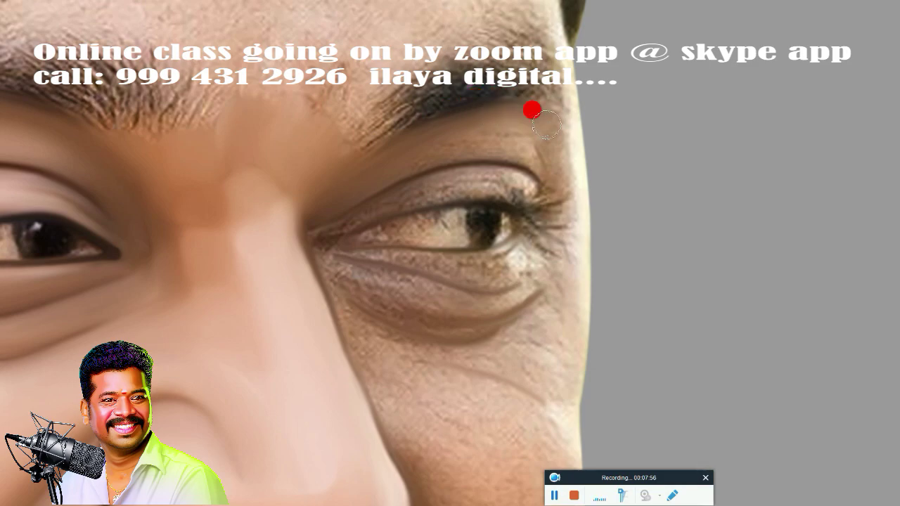
pyautogui.moveTo(544, 147)
pyautogui.mouseDown()
pyautogui.moveTo(539, 129)
pyautogui.moveTo(551, 169)
pyautogui.moveTo(510, 140)
pyautogui.moveTo(432, 153)
pyautogui.moveTo(428, 143)
pyautogui.moveTo(398, 159)
pyautogui.moveTo(428, 152)
pyautogui.moveTo(390, 167)
pyautogui.moveTo(478, 145)
pyautogui.moveTo(365, 184)
pyautogui.mouseUp()
pyautogui.moveTo(436, 148)
pyautogui.mouseDown()
pyautogui.moveTo(384, 155)
pyautogui.moveTo(460, 120)
pyautogui.moveTo(360, 178)
pyautogui.moveTo(468, 116)
pyautogui.moveTo(460, 120)
pyautogui.moveTo(504, 114)
pyautogui.moveTo(481, 131)
pyautogui.moveTo(515, 142)
pyautogui.moveTo(531, 115)
pyautogui.moveTo(506, 134)
pyautogui.moveTo(523, 143)
pyautogui.moveTo(467, 126)
pyautogui.mouseUp()
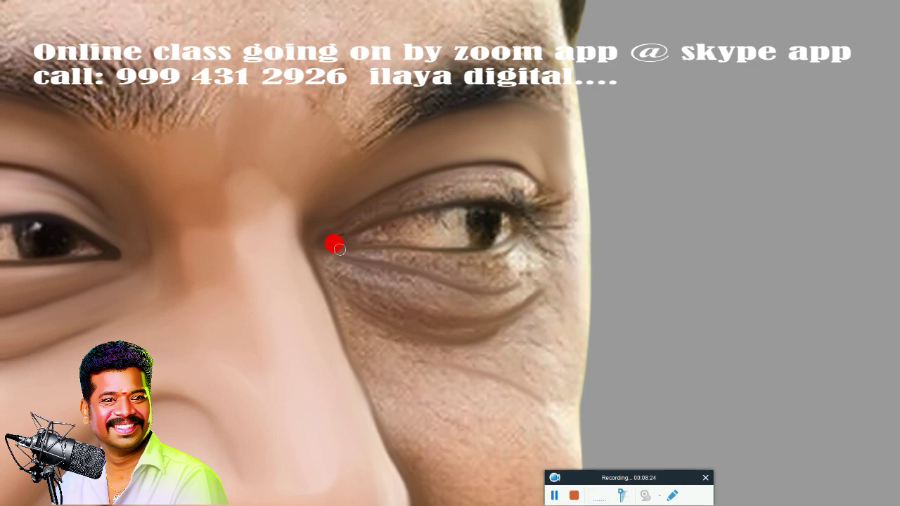
# Blend the skin beside the nose, at the outer eye corner and beneath the eye with the Mixer Brush.
pyautogui.moveTo(314, 257)
pyautogui.mouseDown()
pyautogui.moveTo(349, 345)
pyautogui.moveTo(325, 296)
pyautogui.mouseUp()
pyautogui.moveTo(355, 359)
pyautogui.mouseDown()
pyautogui.moveTo(336, 298)
pyautogui.moveTo(362, 325)
pyautogui.moveTo(412, 310)
pyautogui.moveTo(466, 323)
pyautogui.moveTo(370, 300)
pyautogui.moveTo(483, 294)
pyautogui.moveTo(527, 271)
pyautogui.moveTo(499, 291)
pyautogui.moveTo(505, 255)
pyautogui.moveTo(536, 259)
pyautogui.moveTo(563, 210)
pyautogui.mouseUp()
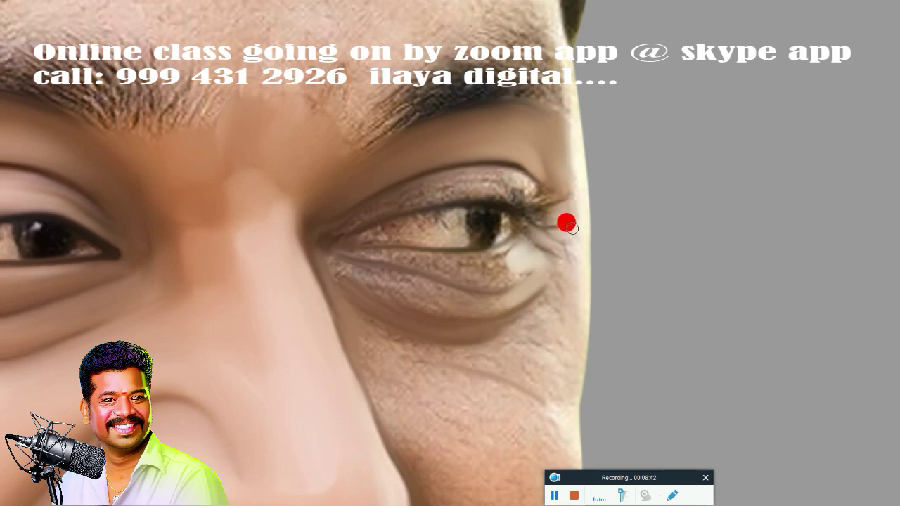
pyautogui.moveTo(573, 229)
pyautogui.mouseDown()
pyautogui.moveTo(554, 235)
pyautogui.moveTo(573, 252)
pyautogui.mouseUp()
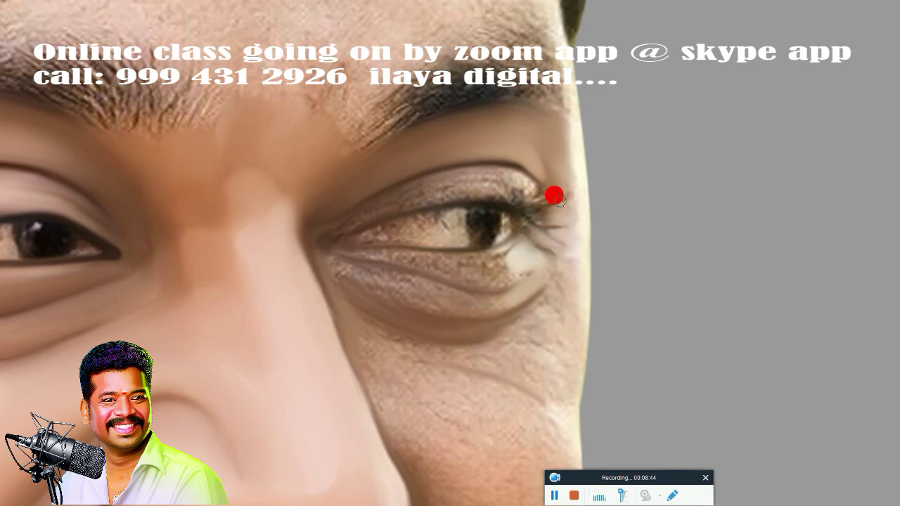
pyautogui.moveTo(556, 198); pyautogui.dragTo(540, 194)
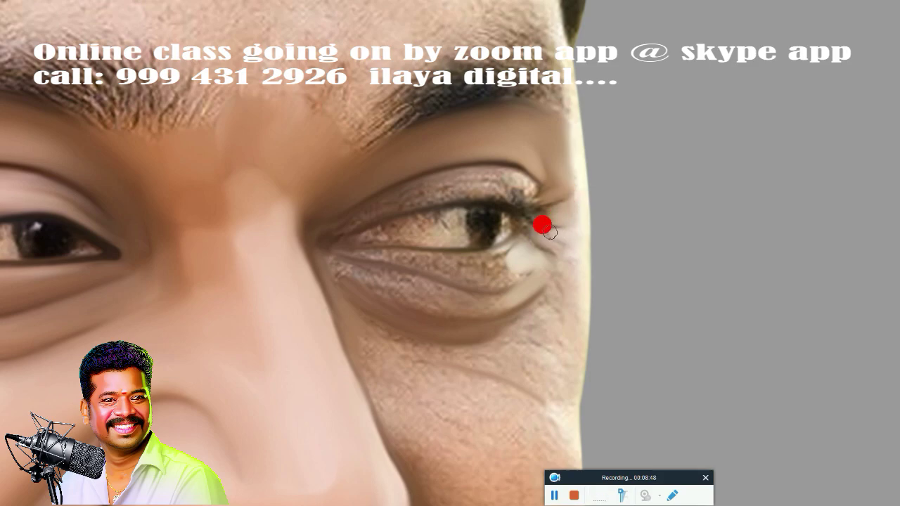
pyautogui.moveTo(545, 240)
pyautogui.mouseDown()
pyautogui.moveTo(521, 239)
pyautogui.moveTo(561, 275)
pyautogui.moveTo(567, 260)
pyautogui.moveTo(548, 289)
pyautogui.moveTo(551, 314)
pyautogui.moveTo(549, 275)
pyautogui.moveTo(528, 320)
pyautogui.moveTo(486, 322)
pyautogui.moveTo(546, 329)
pyautogui.moveTo(497, 352)
pyautogui.moveTo(555, 361)
pyautogui.moveTo(542, 379)
pyautogui.moveTo(573, 382)
pyautogui.moveTo(455, 359)
pyautogui.moveTo(476, 345)
pyautogui.moveTo(381, 332)
pyautogui.moveTo(443, 342)
pyautogui.moveTo(355, 314)
pyautogui.moveTo(415, 336)
pyautogui.moveTo(373, 322)
pyautogui.mouseUp()
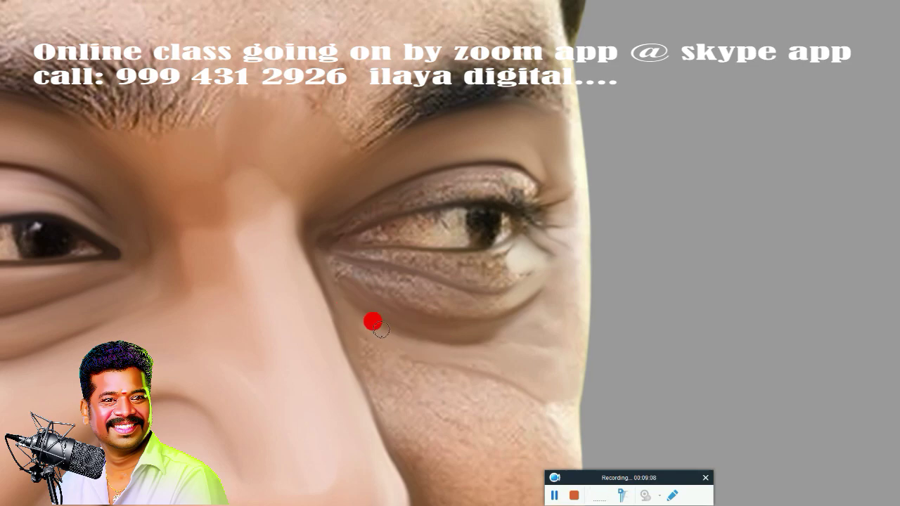
pyautogui.moveTo(422, 336)
pyautogui.mouseDown()
pyautogui.moveTo(495, 337)
pyautogui.moveTo(519, 317)
pyautogui.moveTo(470, 319)
pyautogui.moveTo(448, 331)
pyautogui.moveTo(447, 340)
pyautogui.moveTo(509, 328)
pyautogui.moveTo(461, 339)
pyautogui.mouseUp()
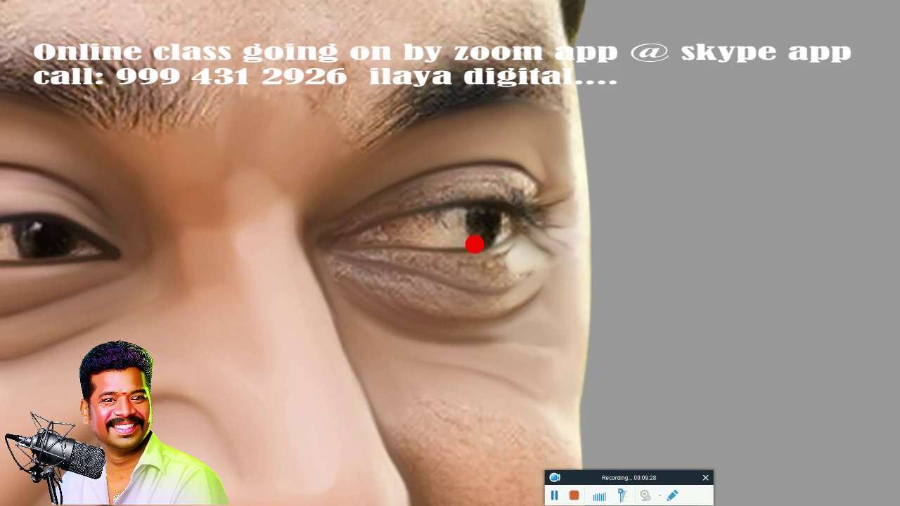
pyautogui.scroll(2, 475, 245)
# Scroll-zoom in closer on the right eye's eyelids.
pyautogui.scroll(2, 479, 246)
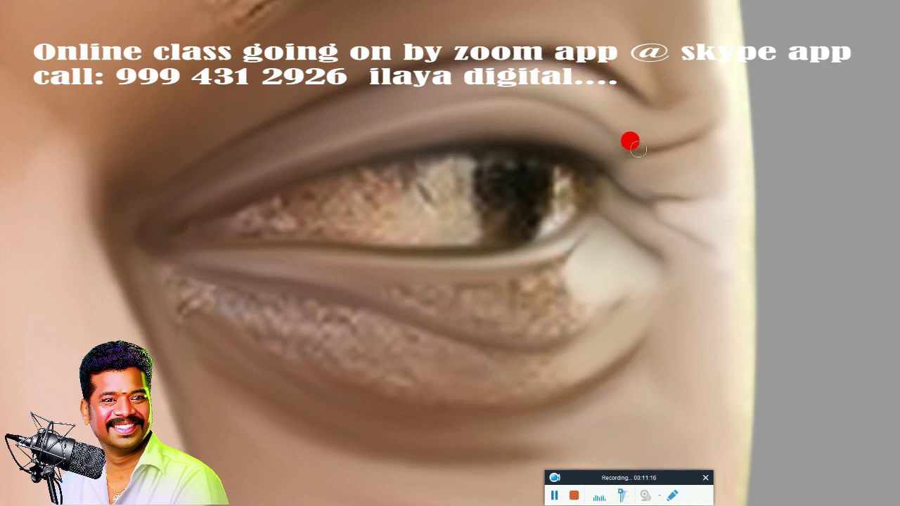
# Repaint the upper crease near the corner and blend out the lower-eyelid and under-eye texture.
pyautogui.moveTo(638, 149); pyautogui.dragTo(638, 171)
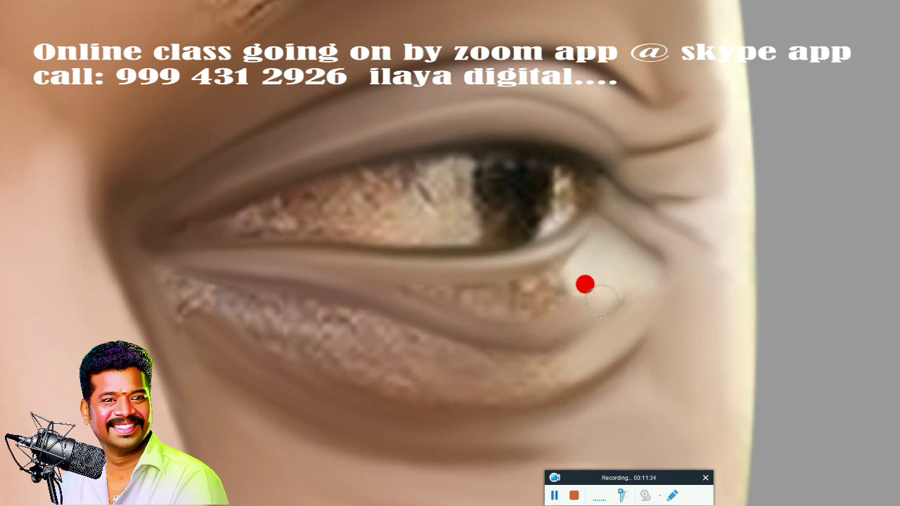
pyautogui.moveTo(563, 294)
pyautogui.mouseDown()
pyautogui.moveTo(390, 285)
pyautogui.moveTo(601, 275)
pyautogui.moveTo(516, 287)
pyautogui.moveTo(438, 284)
pyautogui.moveTo(492, 267)
pyautogui.moveTo(387, 274)
pyautogui.moveTo(400, 287)
pyautogui.moveTo(532, 268)
pyautogui.moveTo(523, 261)
pyautogui.moveTo(514, 274)
pyautogui.moveTo(569, 251)
pyautogui.moveTo(551, 267)
pyautogui.moveTo(466, 275)
pyautogui.moveTo(509, 291)
pyautogui.moveTo(489, 293)
pyautogui.moveTo(496, 282)
pyautogui.moveTo(420, 283)
pyautogui.moveTo(452, 269)
pyautogui.moveTo(364, 320)
pyautogui.moveTo(175, 277)
pyautogui.moveTo(292, 293)
pyautogui.moveTo(145, 253)
pyautogui.moveTo(179, 271)
pyautogui.moveTo(195, 295)
pyautogui.moveTo(185, 302)
pyautogui.moveTo(157, 279)
pyautogui.moveTo(208, 312)
pyautogui.moveTo(202, 301)
pyautogui.moveTo(147, 303)
pyautogui.moveTo(190, 331)
pyautogui.moveTo(280, 340)
pyautogui.mouseUp()
pyautogui.moveTo(213, 292)
pyautogui.mouseDown()
pyautogui.moveTo(274, 312)
pyautogui.moveTo(213, 294)
pyautogui.moveTo(221, 285)
pyautogui.moveTo(246, 307)
pyautogui.moveTo(229, 299)
pyautogui.moveTo(440, 368)
pyautogui.moveTo(234, 310)
pyautogui.moveTo(485, 380)
pyautogui.moveTo(277, 344)
pyautogui.moveTo(441, 390)
pyautogui.moveTo(211, 342)
pyautogui.moveTo(201, 350)
pyautogui.moveTo(242, 336)
pyautogui.moveTo(410, 336)
pyautogui.moveTo(292, 298)
pyautogui.moveTo(510, 331)
pyautogui.moveTo(560, 330)
pyautogui.moveTo(406, 362)
pyautogui.moveTo(354, 347)
pyautogui.moveTo(511, 333)
pyautogui.moveTo(344, 308)
pyautogui.moveTo(462, 342)
pyautogui.moveTo(220, 283)
pyautogui.moveTo(422, 336)
pyautogui.moveTo(320, 305)
pyautogui.moveTo(567, 322)
pyautogui.moveTo(347, 326)
pyautogui.moveTo(615, 307)
pyautogui.moveTo(623, 278)
pyautogui.moveTo(629, 294)
pyautogui.mouseUp()
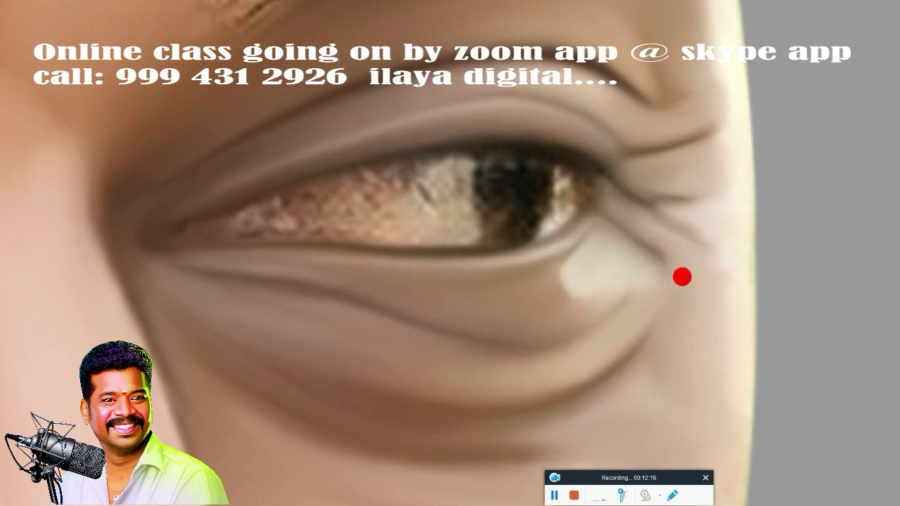
pyautogui.moveTo(681, 276)
pyautogui.mouseDown()
pyautogui.moveTo(521, 358)
pyautogui.moveTo(567, 333)
pyautogui.moveTo(438, 354)
pyautogui.moveTo(221, 299)
pyautogui.moveTo(427, 285)
pyautogui.moveTo(440, 275)
pyautogui.moveTo(455, 209)
pyautogui.mouseUp()
# Zoom out from the eye close-up and reframe the view on the cheek beside the nose.
pyautogui.hotkey('ctrl', '-')
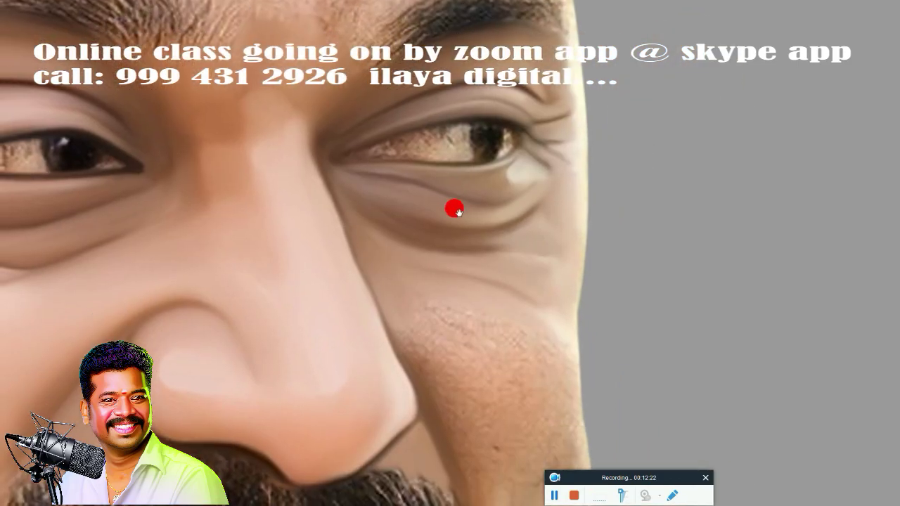
pyautogui.keyDown('alt'); pyautogui.click(432, 191); pyautogui.keyUp('alt')
pyautogui.click(401, 219)
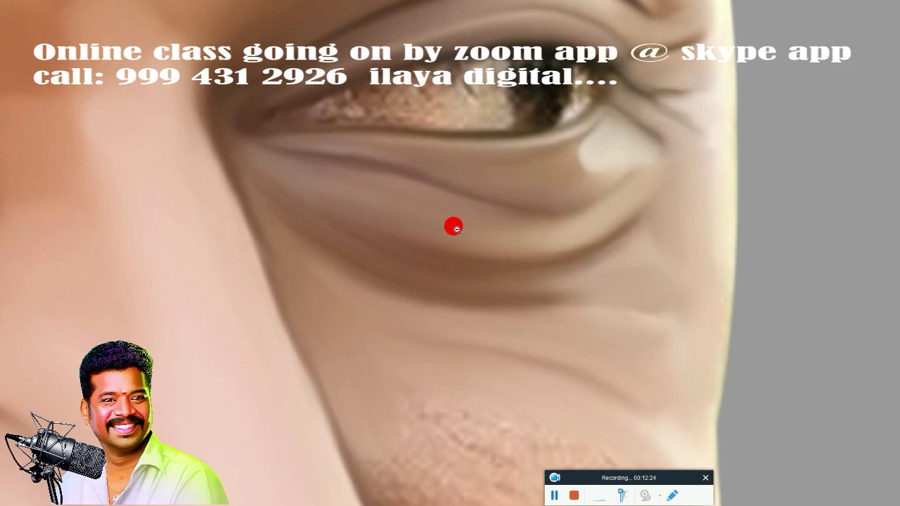
pyautogui.keyDown('alt'); pyautogui.click(455, 225); pyautogui.keyUp('alt')
pyautogui.click(385, 242)
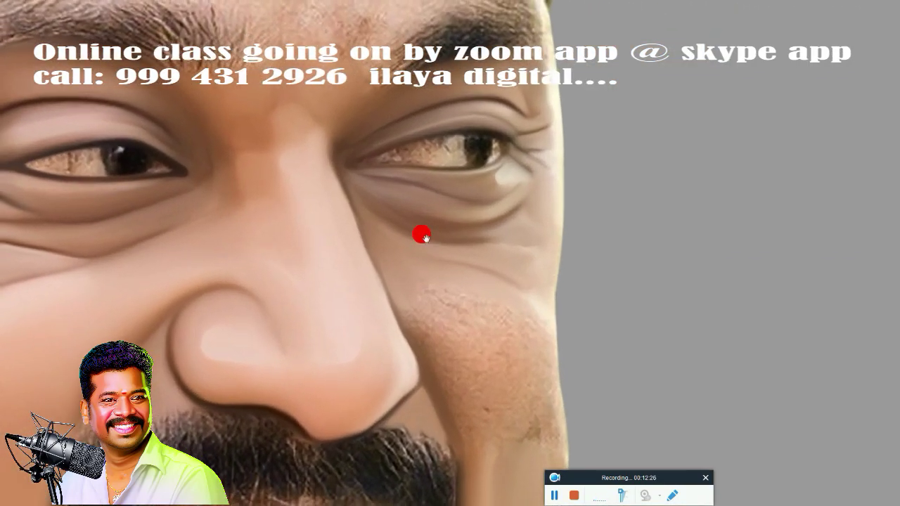
pyautogui.moveTo(422, 233)
pyautogui.mouseDown()
pyautogui.moveTo(525, 256)
pyautogui.moveTo(434, 154)
pyautogui.mouseUp()
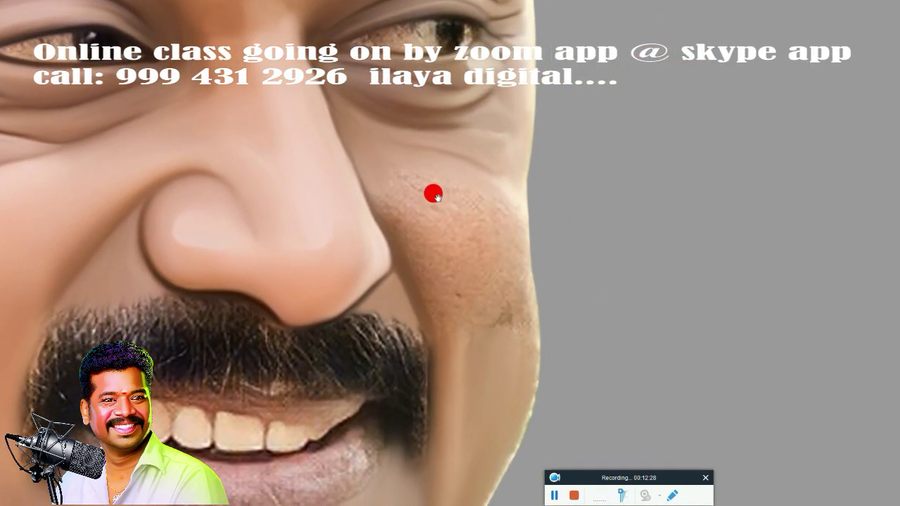
pyautogui.click(464, 254)
pyautogui.click(464, 225)
pyautogui.click(473, 222)
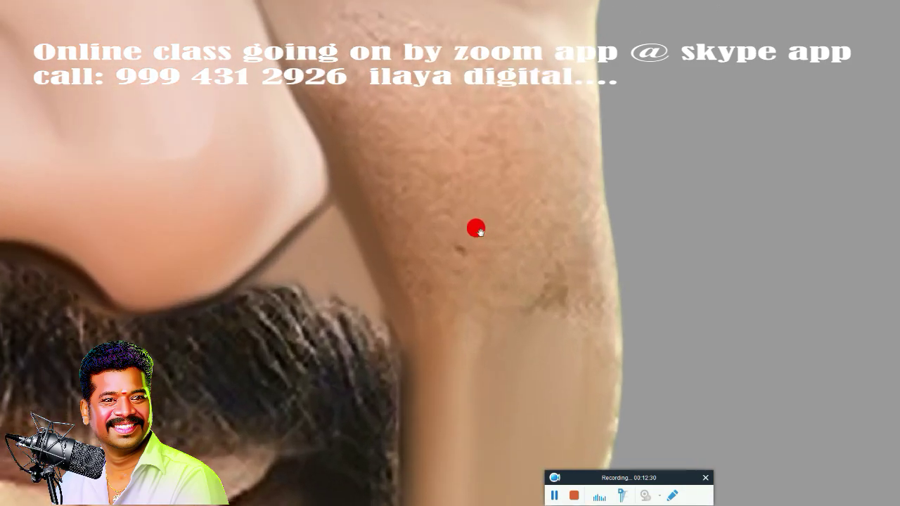
pyautogui.click(469, 230)
pyautogui.moveTo(468, 232); pyautogui.dragTo(497, 298)
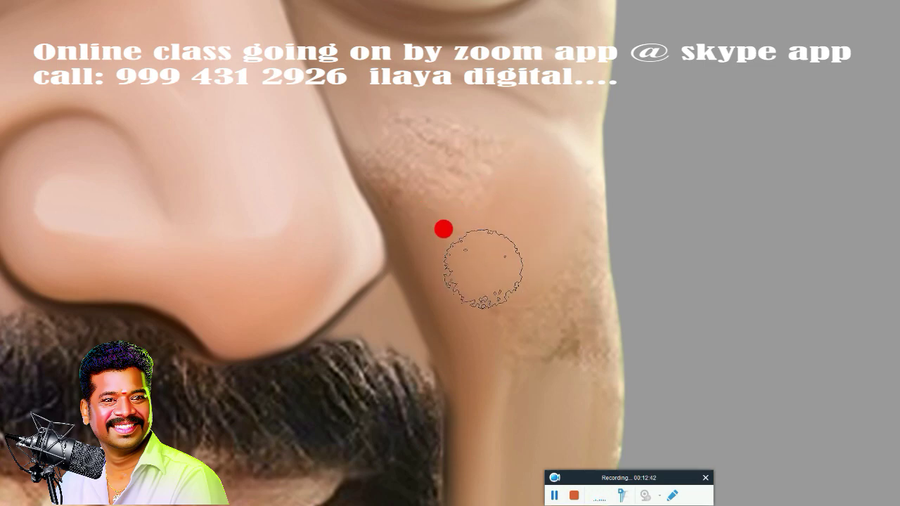
# Blend the speckled cheek beside the nose, resizing the brush with [ and ].
pyautogui.press('[')
pyautogui.moveTo(551, 323); pyautogui.dragTo(498, 316)
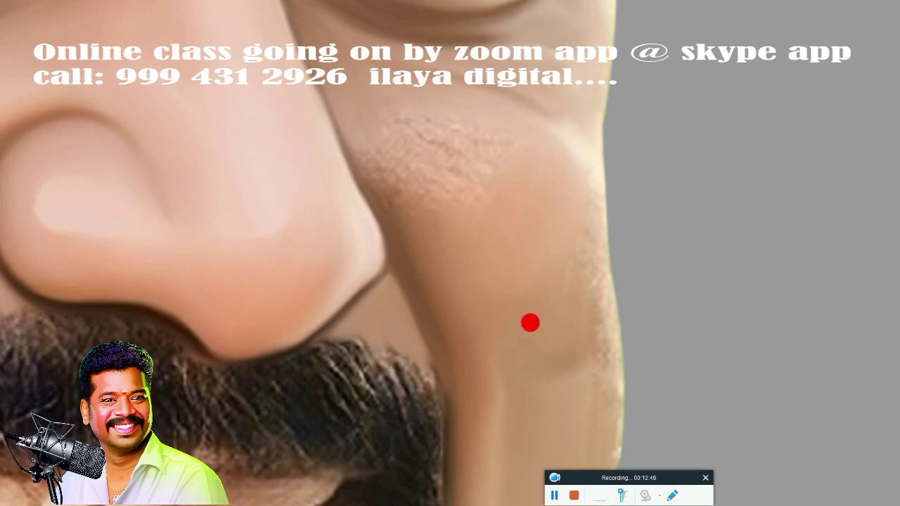
pyautogui.press(']')
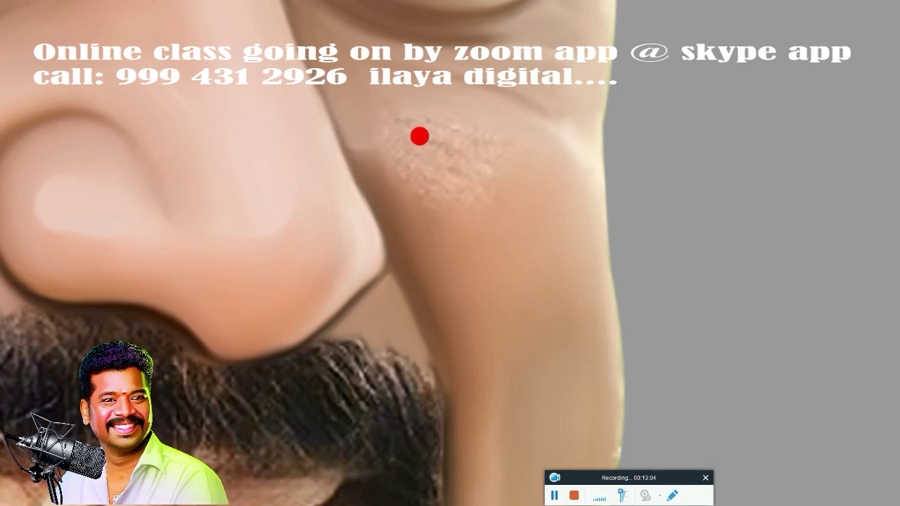
pyautogui.press(']')
pyautogui.press(']')
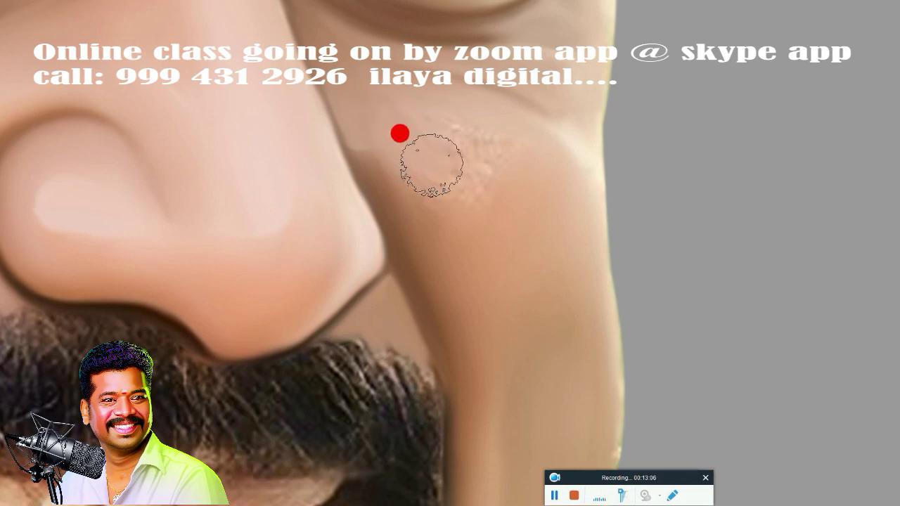
pyautogui.moveTo(432, 127)
pyautogui.mouseDown()
pyautogui.moveTo(507, 166)
pyautogui.moveTo(489, 137)
pyautogui.moveTo(402, 106)
pyautogui.moveTo(483, 170)
pyautogui.moveTo(491, 193)
pyautogui.moveTo(432, 176)
pyautogui.moveTo(401, 120)
pyautogui.moveTo(477, 237)
pyautogui.moveTo(493, 161)
pyautogui.moveTo(436, 201)
pyautogui.moveTo(448, 207)
pyautogui.moveTo(514, 176)
pyautogui.moveTo(473, 157)
pyautogui.mouseUp()
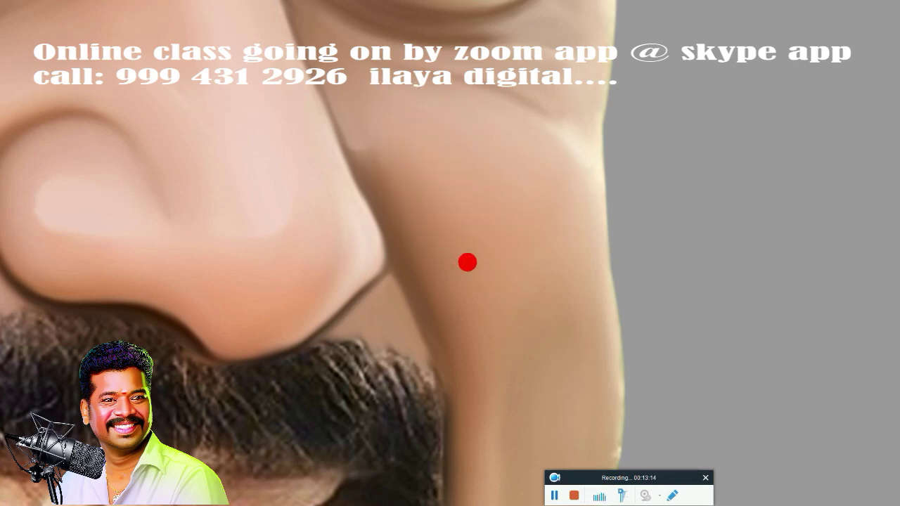
# Zoom into the right eye, darken its lower eyelid line and touch up the iris tone.
pyautogui.scroll(-3, 446, 284)
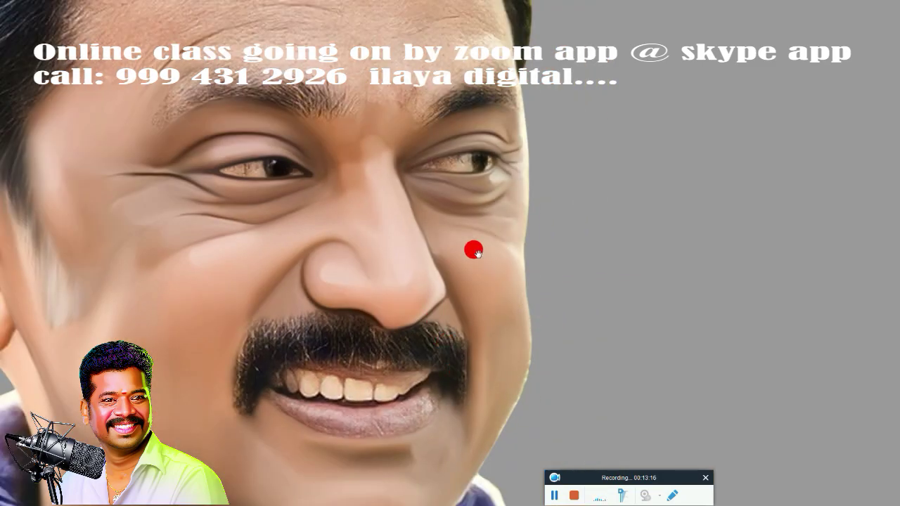
pyautogui.scroll(2, 454, 253)
pyautogui.scroll(2, 415, 267)
pyautogui.moveTo(418, 273); pyautogui.dragTo(446, 338)
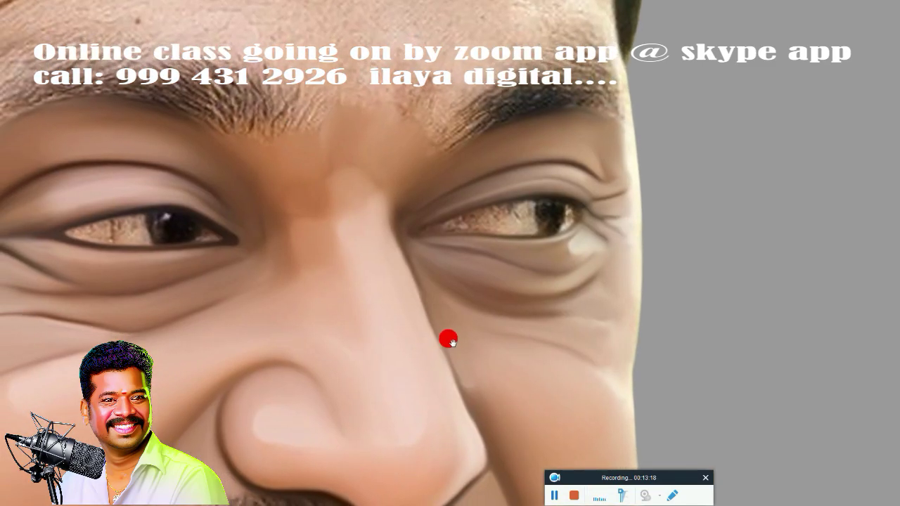
pyautogui.scroll(2, 492, 267)
pyautogui.scroll(1, 505, 220)
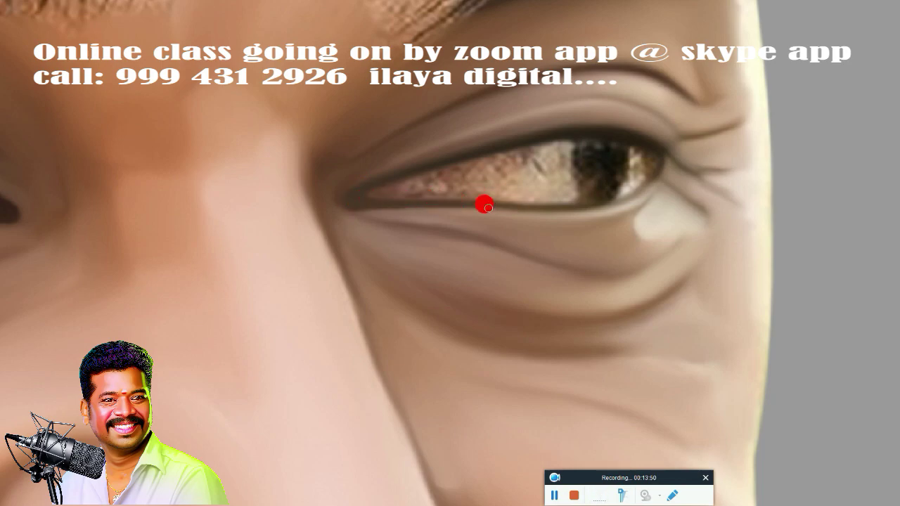
pyautogui.moveTo(442, 206); pyautogui.dragTo(511, 211)
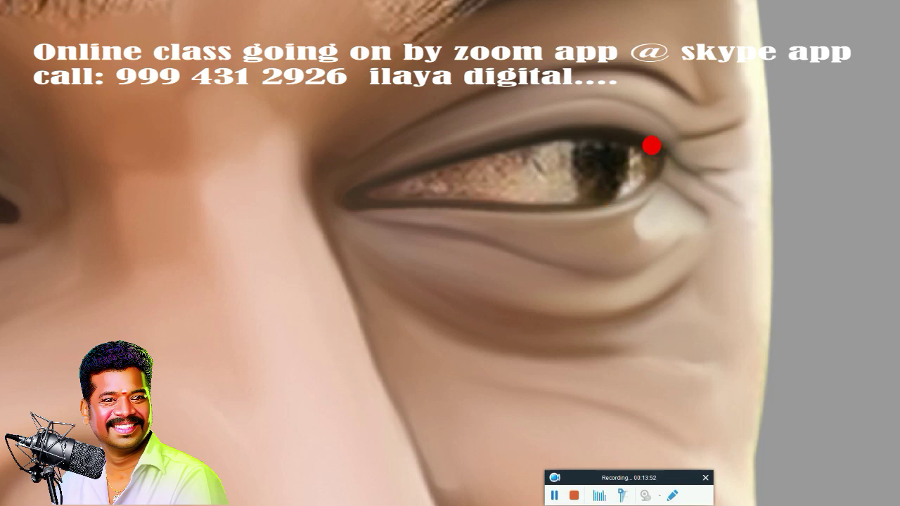
pyautogui.moveTo(649, 158)
pyautogui.mouseDown()
pyautogui.moveTo(617, 187)
pyautogui.moveTo(631, 192)
pyautogui.moveTo(624, 200)
pyautogui.mouseUp()
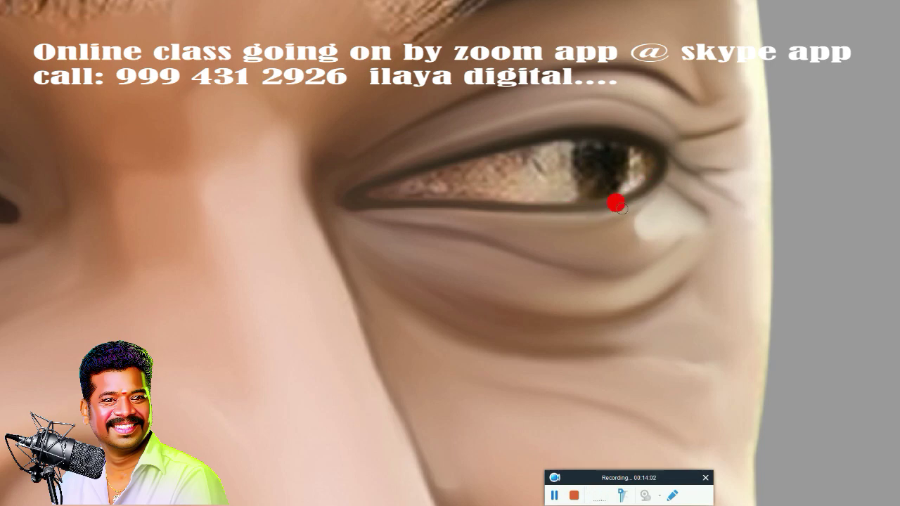
# Brighten the lower eyelid rim and paint down the side of the nose, then zoom back out.
pyautogui.moveTo(468, 206)
pyautogui.mouseDown()
pyautogui.moveTo(409, 205)
pyautogui.moveTo(426, 221)
pyautogui.moveTo(599, 265)
pyautogui.moveTo(483, 302)
pyautogui.moveTo(625, 307)
pyautogui.moveTo(500, 297)
pyautogui.moveTo(542, 316)
pyautogui.moveTo(396, 274)
pyautogui.moveTo(521, 307)
pyautogui.moveTo(673, 275)
pyautogui.moveTo(531, 344)
pyautogui.moveTo(711, 364)
pyautogui.moveTo(561, 351)
pyautogui.moveTo(639, 361)
pyautogui.moveTo(623, 364)
pyautogui.moveTo(600, 345)
pyautogui.moveTo(534, 346)
pyautogui.moveTo(476, 332)
pyautogui.moveTo(398, 302)
pyautogui.moveTo(589, 346)
pyautogui.moveTo(338, 259)
pyautogui.moveTo(446, 298)
pyautogui.moveTo(314, 232)
pyautogui.moveTo(436, 356)
pyautogui.moveTo(425, 360)
pyautogui.moveTo(317, 247)
pyautogui.moveTo(368, 354)
pyautogui.moveTo(466, 338)
pyautogui.moveTo(609, 340)
pyautogui.moveTo(560, 394)
pyautogui.moveTo(711, 172)
pyautogui.moveTo(517, 117)
pyautogui.mouseUp()
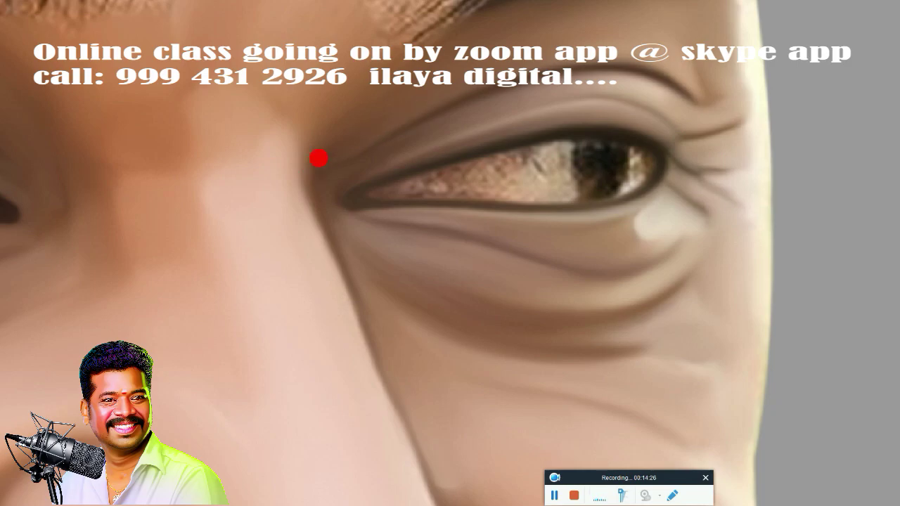
pyautogui.moveTo(319, 159); pyautogui.dragTo(344, 261)
pyautogui.scroll(-3, 464, 313)
pyautogui.moveTo(460, 288); pyautogui.dragTo(481, 160)
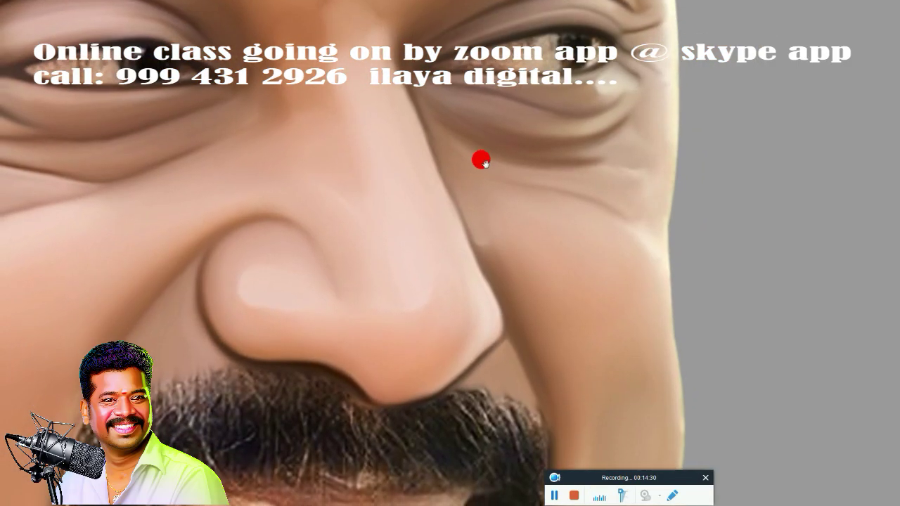
pyautogui.scroll(-2, 556, 273)
pyautogui.scroll(-1, 631, 286)
pyautogui.scroll(-1, 273, 260)
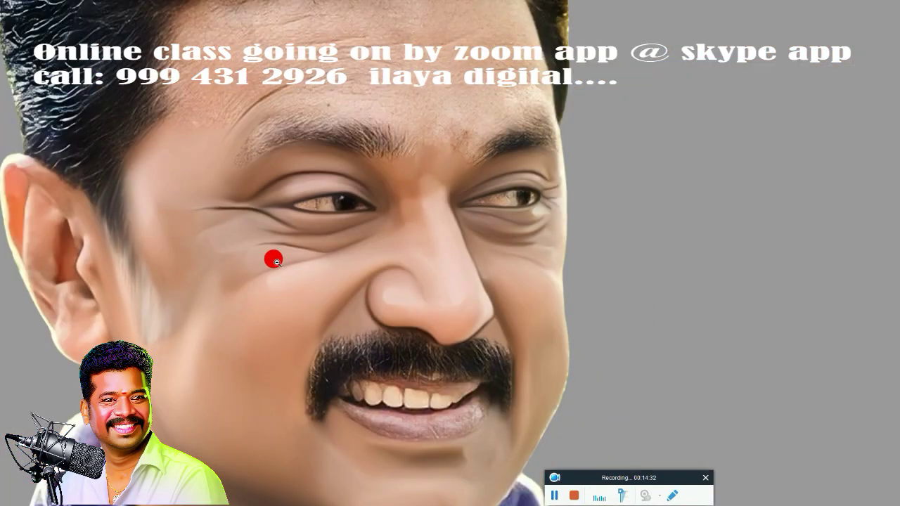
# Draw an elliptical marquee selection positioned around the iris in full-screen view.
pyautogui.moveTo(274, 259)
pyautogui.mouseDown()
pyautogui.moveTo(316, 263)
pyautogui.moveTo(418, 205)
pyautogui.moveTo(392, 281)
pyautogui.moveTo(417, 294)
pyautogui.moveTo(408, 270)
pyautogui.mouseUp()
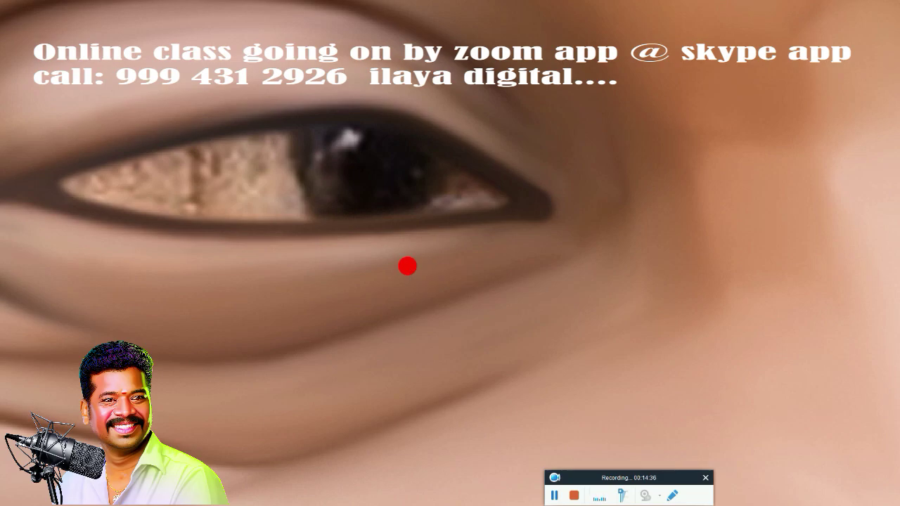
pyautogui.press('f')
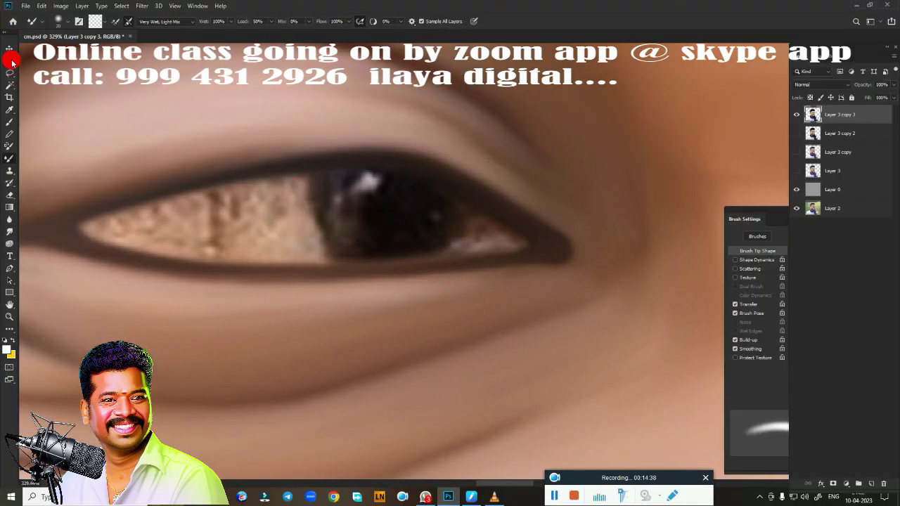
pyautogui.click(10, 61)
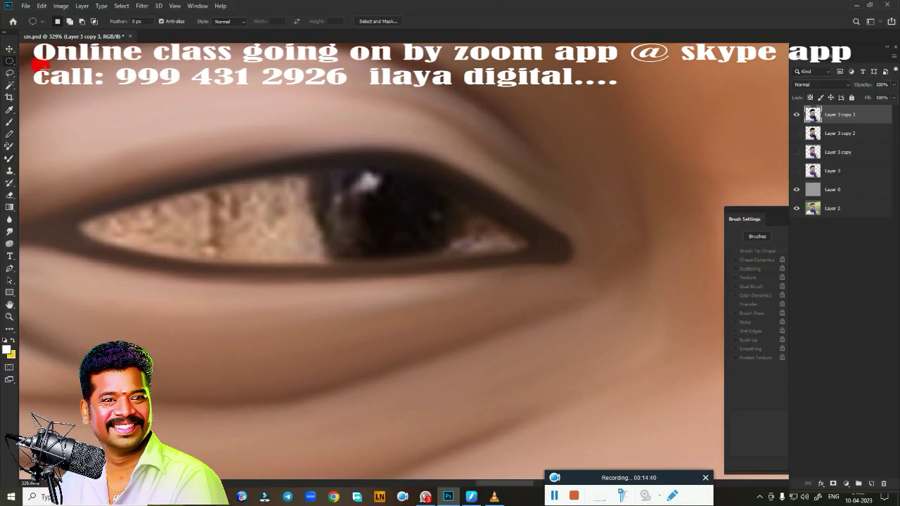
pyautogui.press('f')
pyautogui.press('f')
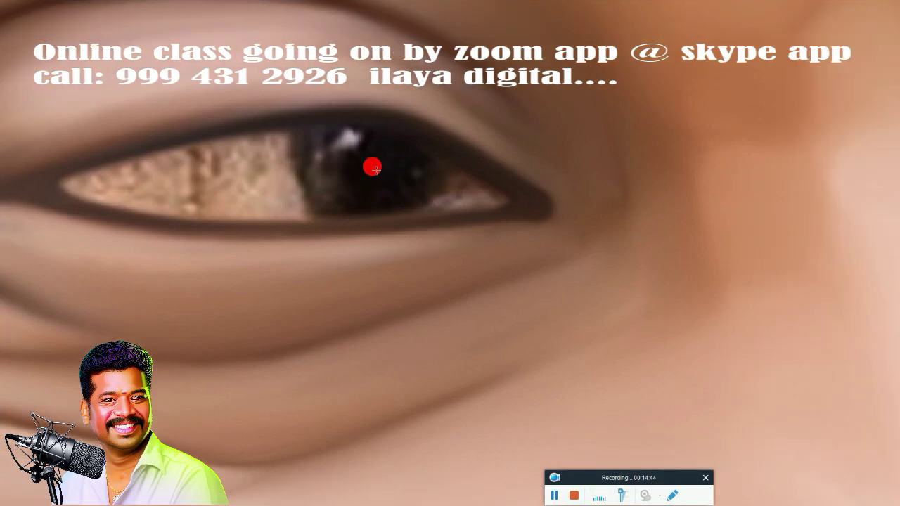
pyautogui.moveTo(372, 167); pyautogui.dragTo(449, 268)
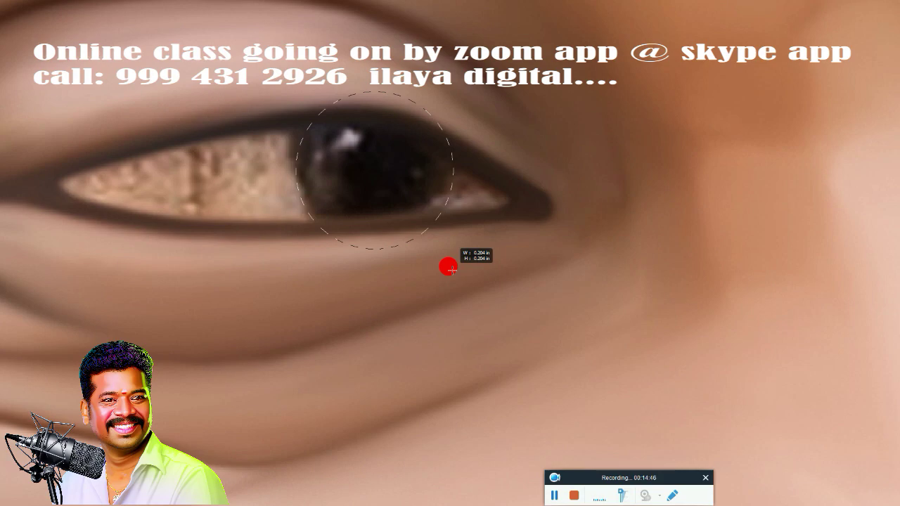
pyautogui.moveTo(431, 226); pyautogui.dragTo(426, 207)
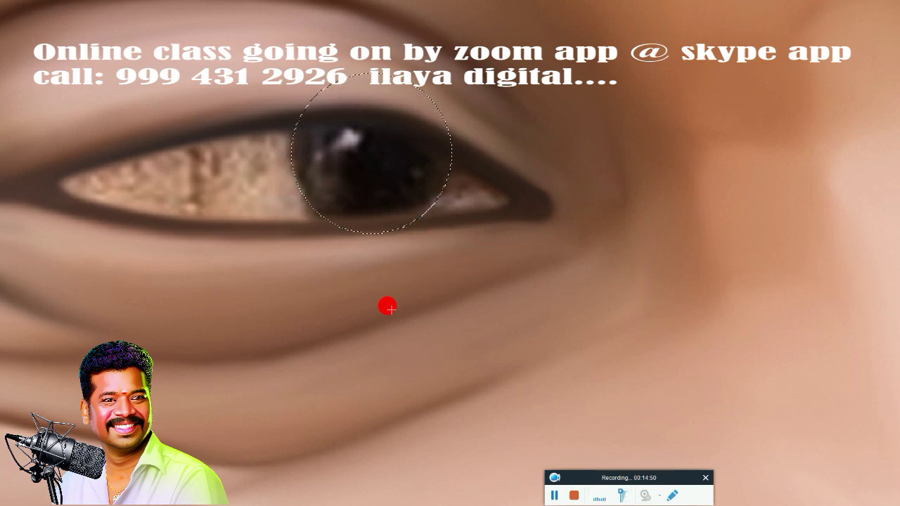
# Paint inside the iris selection solid black.
pyautogui.moveTo(387, 307); pyautogui.dragTo(316, 139)
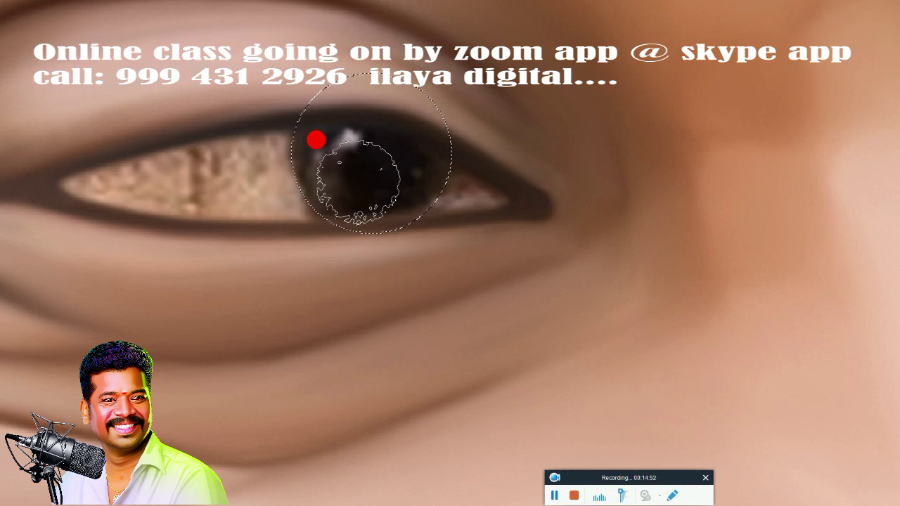
pyautogui.moveTo(315, 140)
pyautogui.mouseDown()
pyautogui.moveTo(342, 153)
pyautogui.moveTo(295, 159)
pyautogui.moveTo(356, 190)
pyautogui.moveTo(398, 194)
pyautogui.moveTo(380, 187)
pyautogui.moveTo(328, 195)
pyautogui.moveTo(331, 182)
pyautogui.mouseUp()
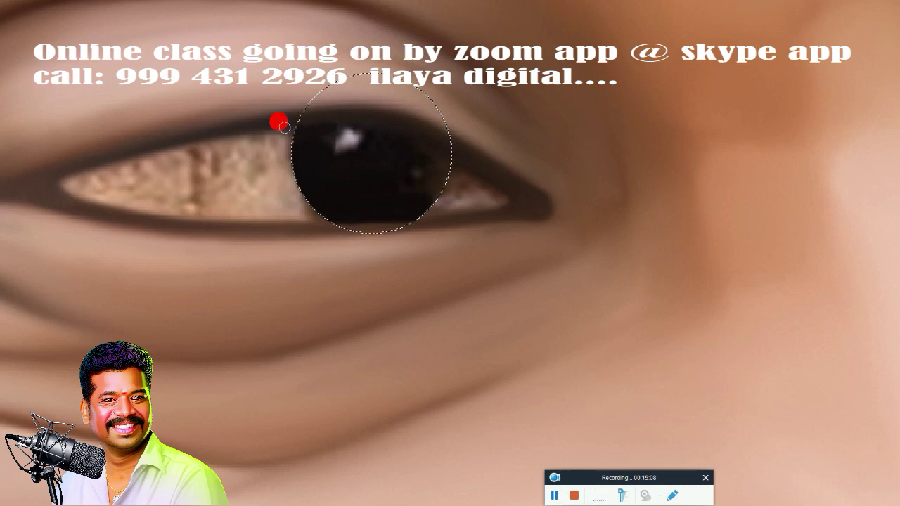
pyautogui.moveTo(284, 128)
pyautogui.mouseDown()
pyautogui.moveTo(363, 128)
pyautogui.moveTo(390, 140)
pyautogui.moveTo(323, 136)
pyautogui.moveTo(334, 151)
pyautogui.moveTo(378, 141)
pyautogui.mouseUp()
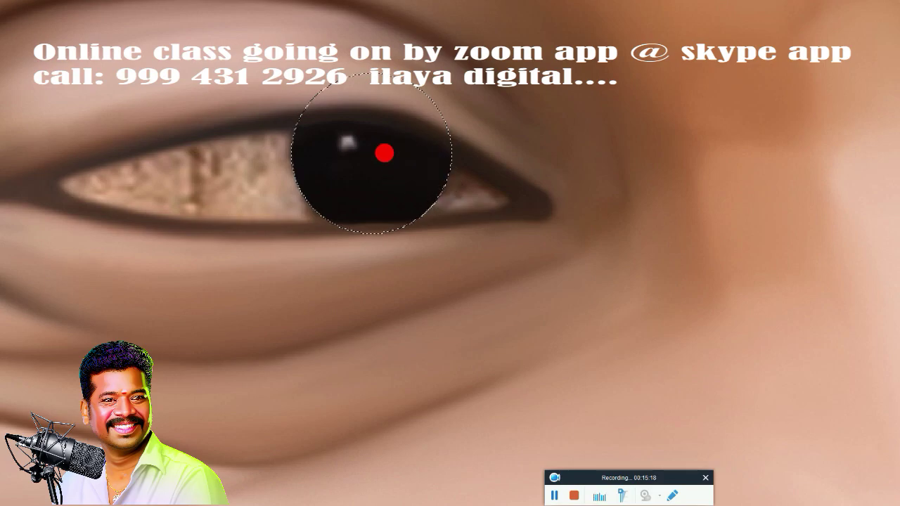
# Paint over the old catchlight, smooth the outer eye corner, and fit the whole face on screen.
pyautogui.click(348, 144)
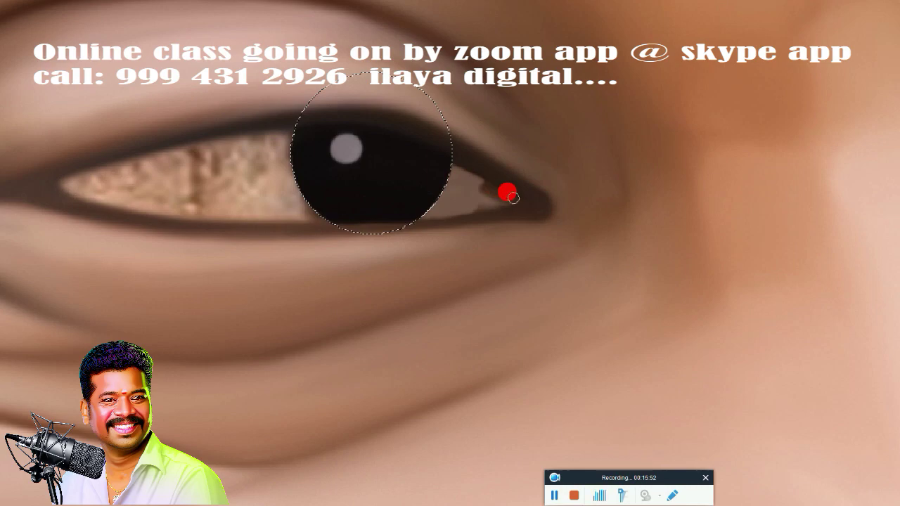
pyautogui.moveTo(514, 204)
pyautogui.mouseDown()
pyautogui.moveTo(492, 210)
pyautogui.moveTo(514, 188)
pyautogui.moveTo(505, 210)
pyautogui.moveTo(483, 208)
pyautogui.moveTo(466, 192)
pyautogui.moveTo(380, 247)
pyautogui.moveTo(522, 198)
pyautogui.moveTo(485, 214)
pyautogui.moveTo(379, 228)
pyautogui.moveTo(328, 164)
pyautogui.moveTo(237, 187)
pyautogui.moveTo(227, 181)
pyautogui.moveTo(237, 177)
pyautogui.moveTo(220, 182)
pyautogui.moveTo(204, 164)
pyautogui.moveTo(227, 147)
pyautogui.moveTo(288, 137)
pyautogui.moveTo(259, 153)
pyautogui.moveTo(224, 147)
pyautogui.moveTo(221, 136)
pyautogui.moveTo(98, 161)
pyautogui.moveTo(187, 155)
pyautogui.moveTo(194, 145)
pyautogui.moveTo(94, 163)
pyautogui.moveTo(238, 133)
pyautogui.moveTo(191, 161)
pyautogui.moveTo(195, 190)
pyautogui.moveTo(289, 199)
pyautogui.moveTo(203, 196)
pyautogui.moveTo(212, 201)
pyautogui.moveTo(316, 201)
pyautogui.moveTo(287, 180)
pyautogui.moveTo(279, 156)
pyautogui.moveTo(217, 255)
pyautogui.moveTo(565, 227)
pyautogui.moveTo(545, 209)
pyautogui.moveTo(535, 173)
pyautogui.moveTo(437, 144)
pyautogui.moveTo(398, 153)
pyautogui.moveTo(474, 134)
pyautogui.moveTo(468, 143)
pyautogui.moveTo(529, 157)
pyautogui.moveTo(478, 159)
pyautogui.moveTo(529, 173)
pyautogui.moveTo(492, 171)
pyautogui.moveTo(542, 169)
pyautogui.moveTo(410, 169)
pyautogui.moveTo(483, 175)
pyautogui.moveTo(384, 161)
pyautogui.moveTo(452, 143)
pyautogui.moveTo(382, 159)
pyautogui.moveTo(595, 106)
pyautogui.moveTo(530, 145)
pyautogui.moveTo(399, 164)
pyautogui.moveTo(483, 179)
pyautogui.moveTo(639, 181)
pyautogui.moveTo(528, 195)
pyautogui.moveTo(490, 203)
pyautogui.moveTo(491, 212)
pyautogui.mouseUp()
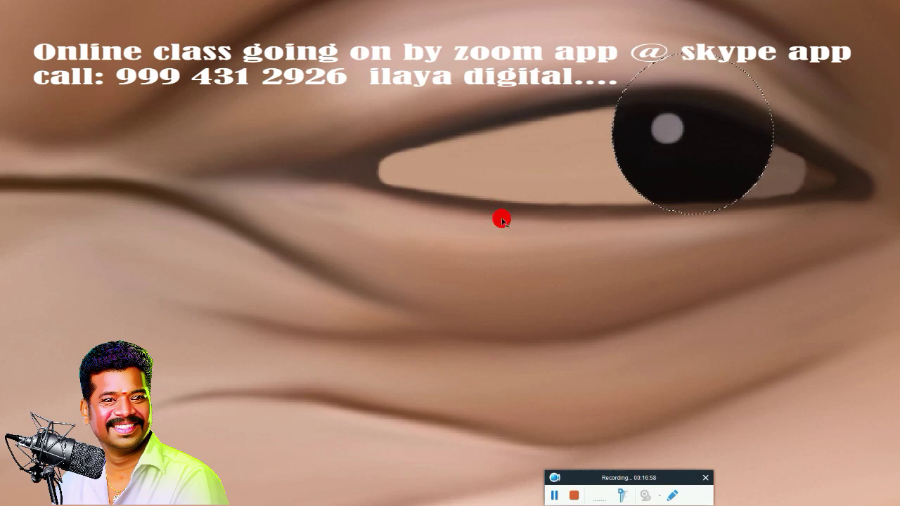
pyautogui.hotkey('ctrl', '0')
# Toggle the top layers' visibility to compare the face before and after retouching.
pyautogui.moveTo(457, 245)
pyautogui.mouseDown()
pyautogui.moveTo(309, 261)
pyautogui.moveTo(327, 297)
pyautogui.moveTo(306, 289)
pyautogui.moveTo(308, 344)
pyautogui.moveTo(331, 299)
pyautogui.moveTo(421, 287)
pyautogui.moveTo(454, 267)
pyautogui.moveTo(482, 277)
pyautogui.moveTo(454, 265)
pyautogui.moveTo(401, 269)
pyautogui.mouseUp()
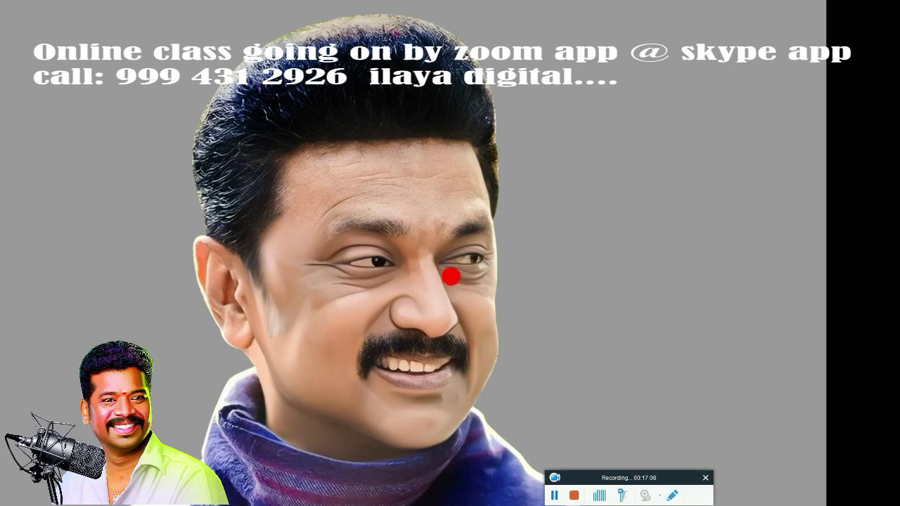
pyautogui.click(797, 115)
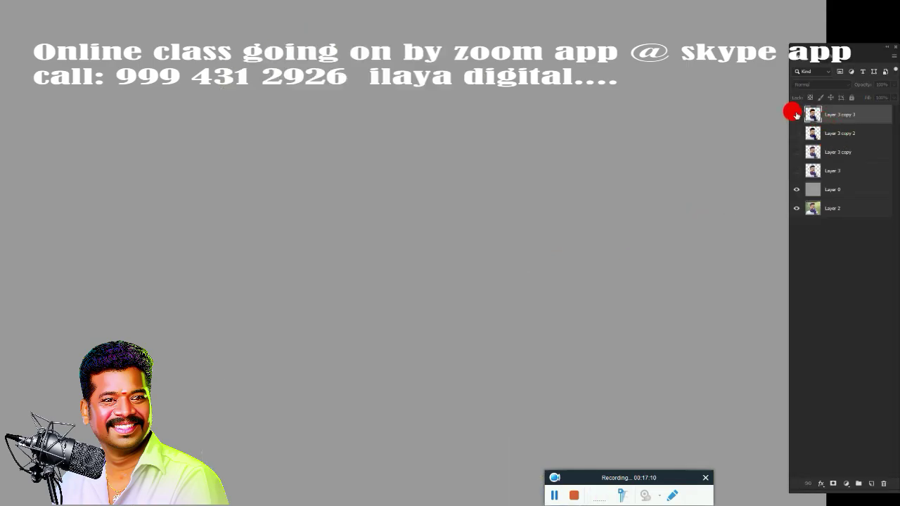
pyautogui.click(797, 133)
pyautogui.click(795, 115)
pyautogui.click(795, 114)
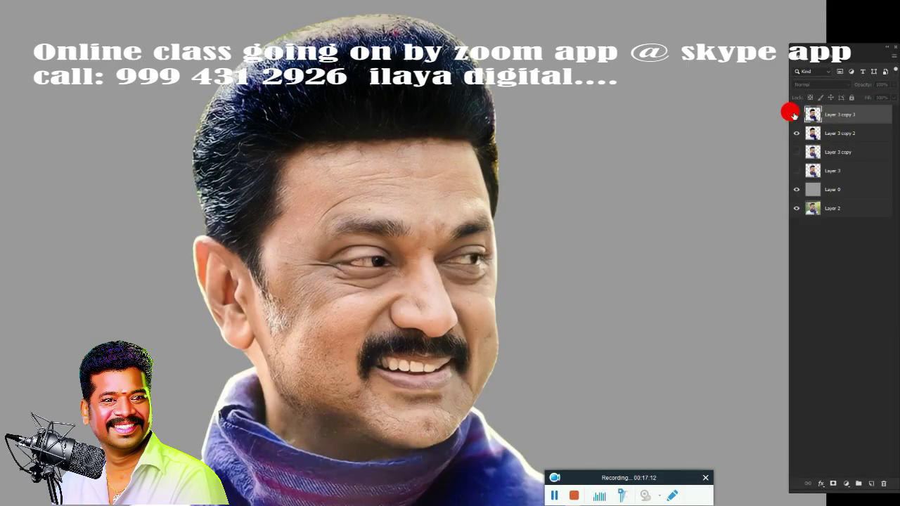
pyautogui.click(796, 114)
pyautogui.click(796, 114)
pyautogui.click(796, 114)
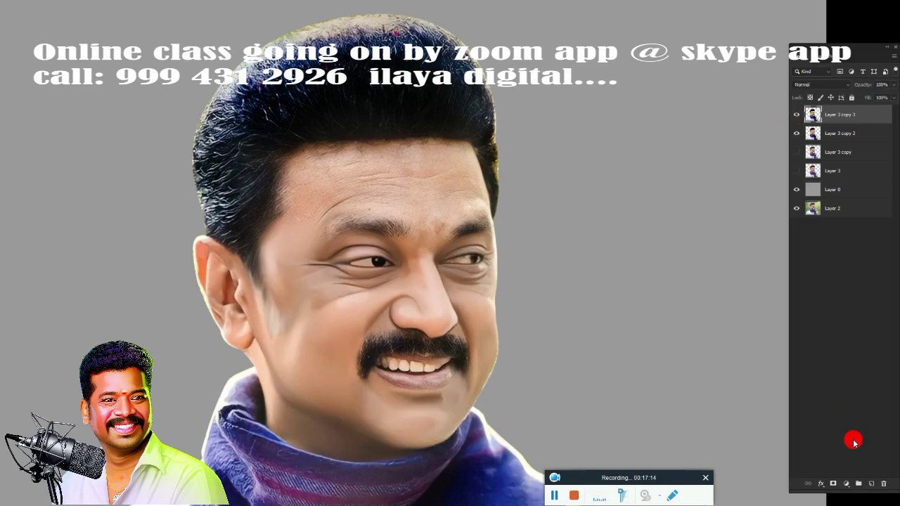
# Add a new empty Layer 4, hide Layer 3 copy 3, and zoom in on the eye.
pyautogui.click(872, 484)
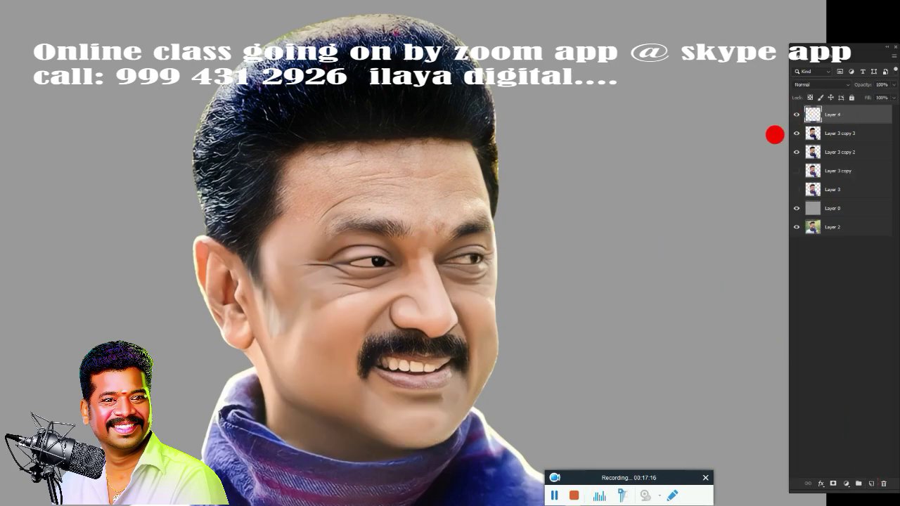
pyautogui.click(797, 133)
pyautogui.scroll(2, 376, 252)
pyautogui.scroll(2, 426, 251)
pyautogui.scroll(2, 510, 92)
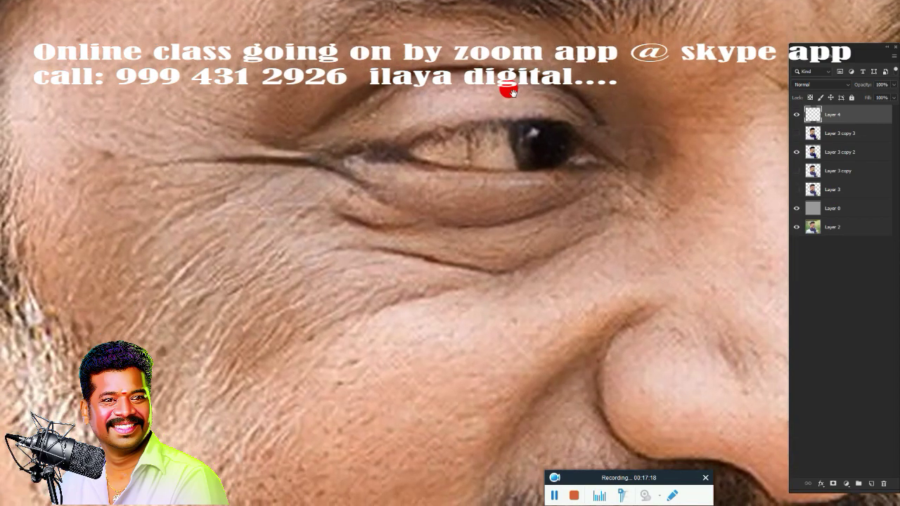
pyautogui.scroll(2, 510, 91)
pyautogui.scroll(2, 464, 201)
pyautogui.moveTo(530, 161); pyautogui.dragTo(410, 273)
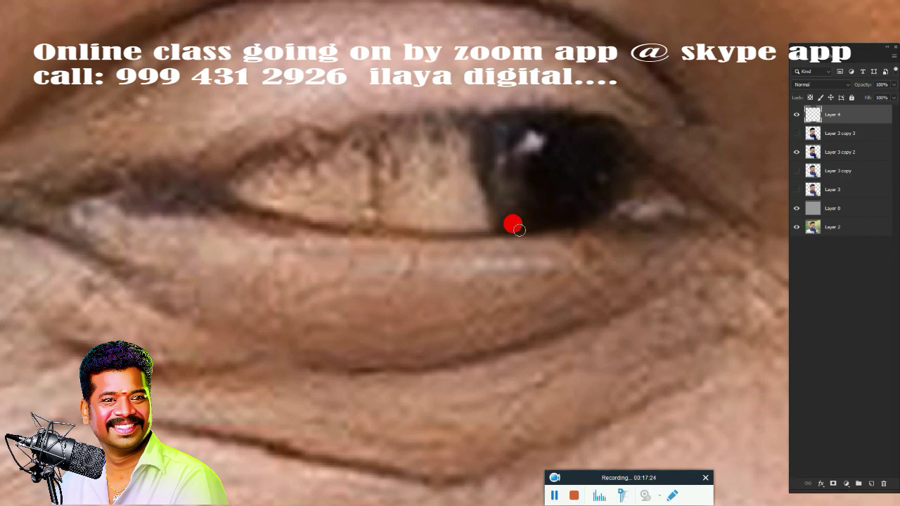
# On Layer 4, paint dark lash lines along the lower lid and the upper lid to the inner corner.
pyautogui.moveTo(535, 218); pyautogui.dragTo(327, 213)
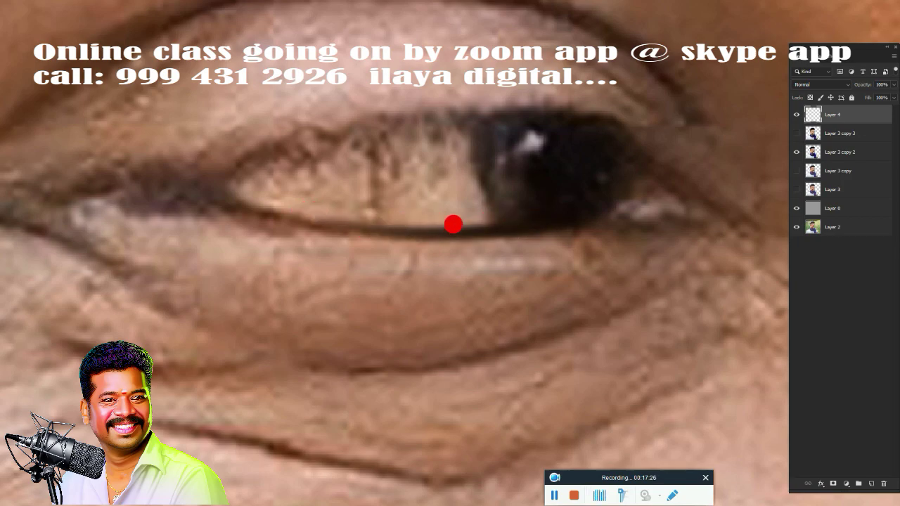
pyautogui.moveTo(454, 220)
pyautogui.mouseDown()
pyautogui.moveTo(277, 223)
pyautogui.moveTo(246, 205)
pyautogui.moveTo(319, 216)
pyautogui.moveTo(502, 221)
pyautogui.moveTo(635, 211)
pyautogui.moveTo(607, 216)
pyautogui.moveTo(577, 203)
pyautogui.moveTo(593, 208)
pyautogui.moveTo(505, 232)
pyautogui.moveTo(393, 233)
pyautogui.moveTo(321, 229)
pyautogui.moveTo(221, 201)
pyautogui.moveTo(378, 225)
pyautogui.mouseUp()
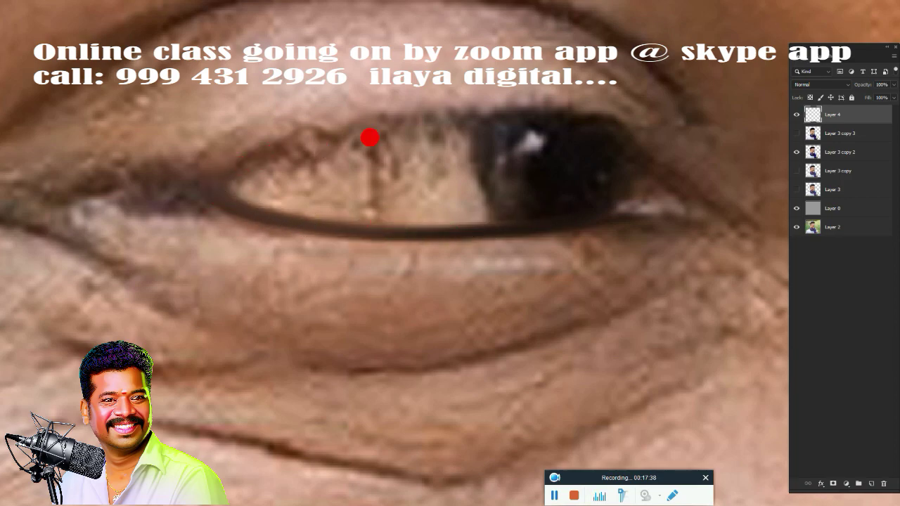
pyautogui.moveTo(524, 118)
pyautogui.mouseDown()
pyautogui.moveTo(481, 110)
pyautogui.moveTo(217, 178)
pyautogui.mouseUp()
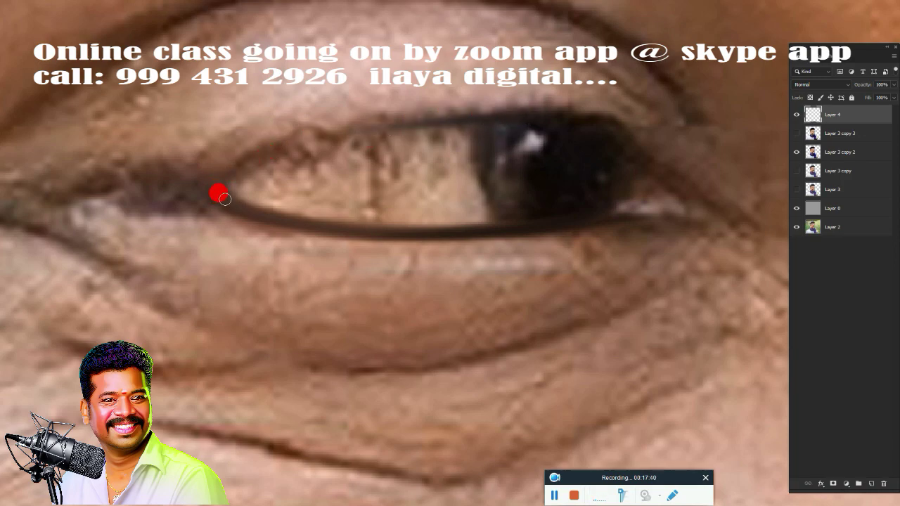
pyautogui.moveTo(258, 149); pyautogui.dragTo(214, 185)
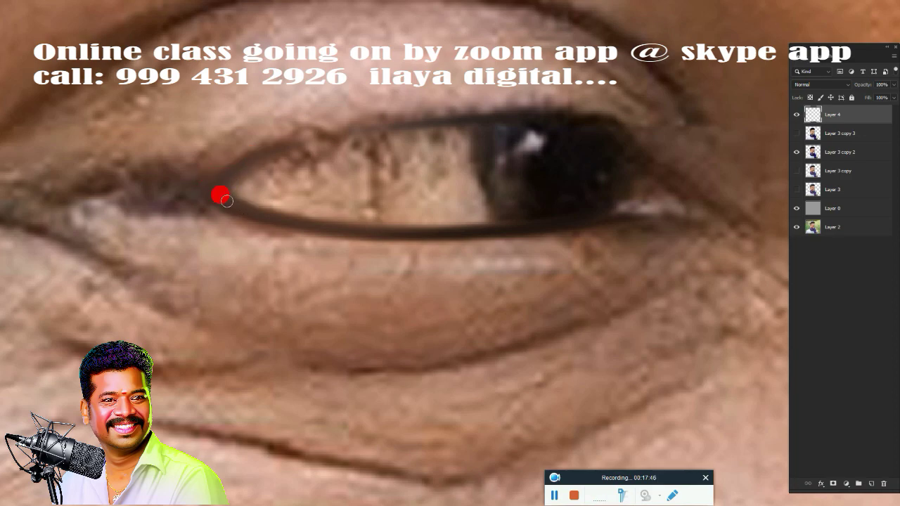
# Show Layer 3 copy 3 again and toggle Layer 4 on and off to compare the lash lines.
pyautogui.click(796, 133)
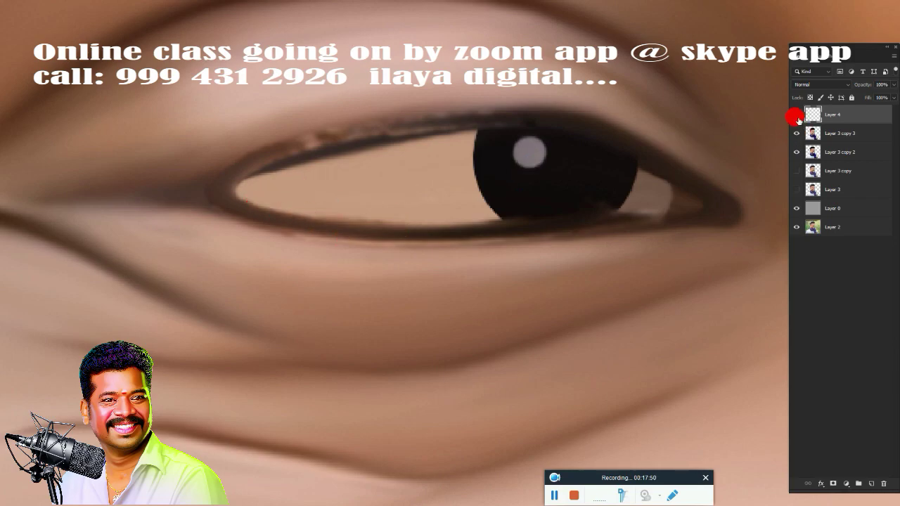
pyautogui.click(797, 117)
pyautogui.click(795, 118)
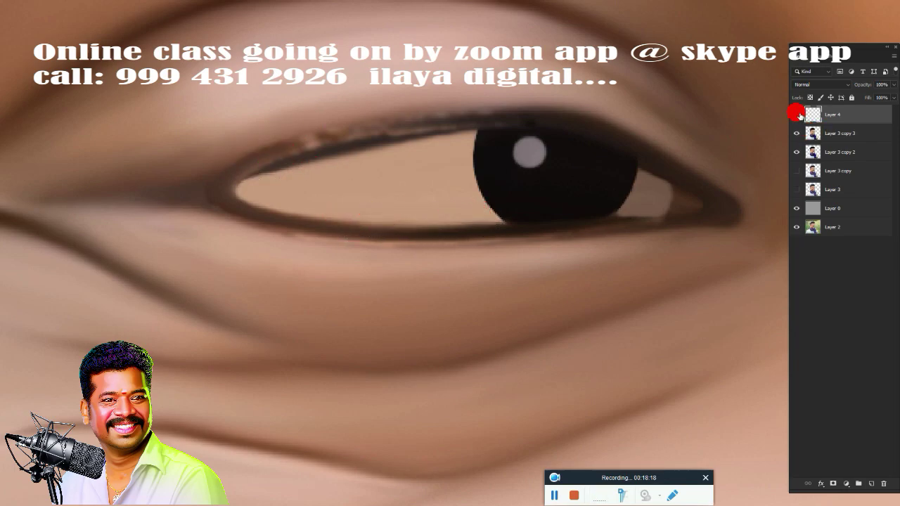
pyautogui.click(797, 114)
pyautogui.click(797, 113)
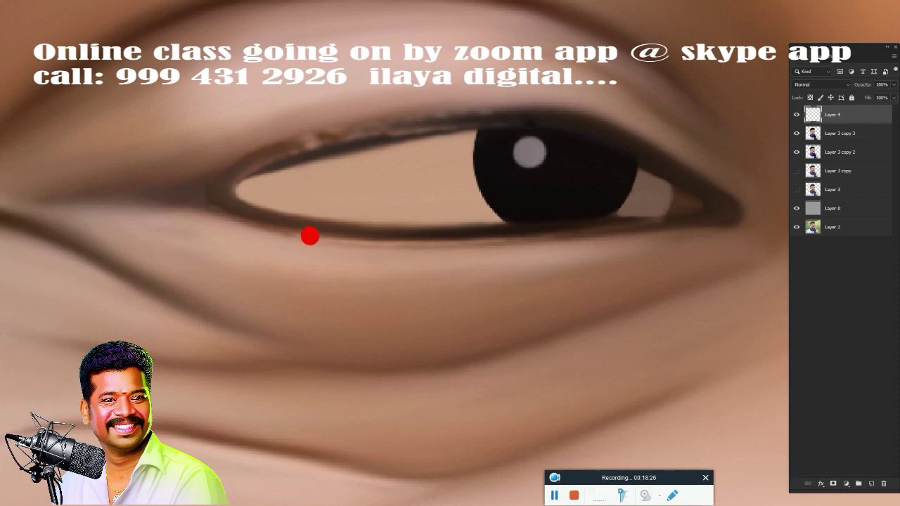
# Switch to a soft round brush with 0% hardness.
pyautogui.rightClick(326, 179)
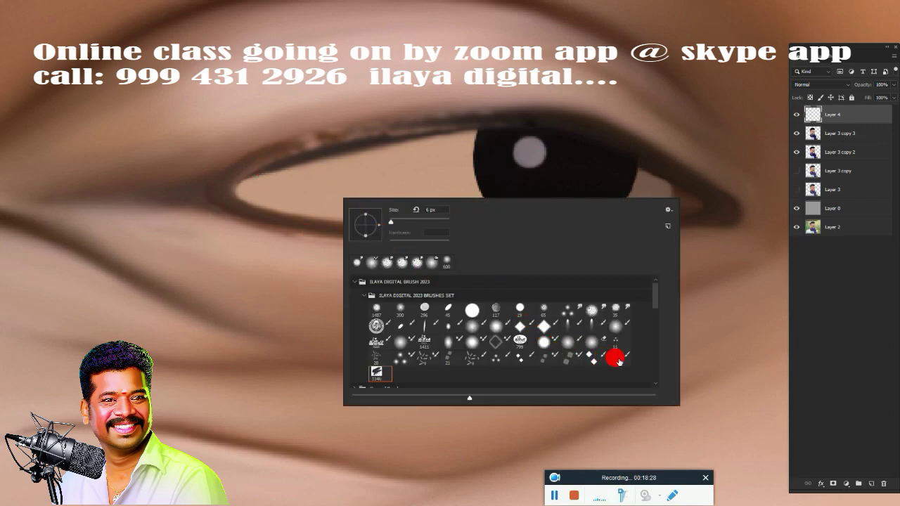
pyautogui.click(595, 345)
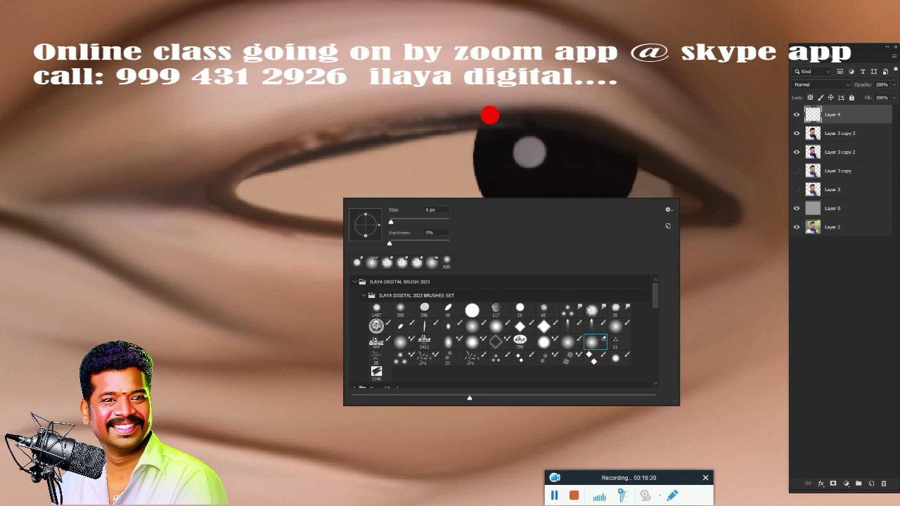
pyautogui.click(491, 115)
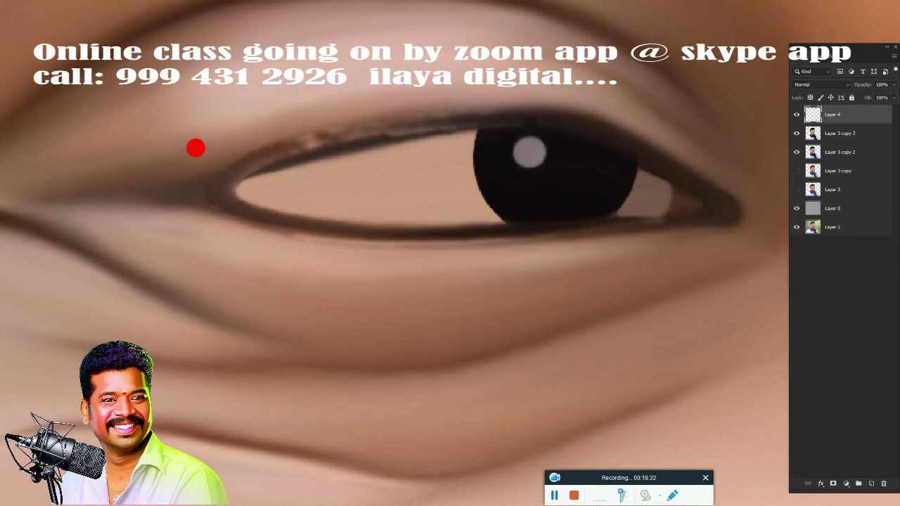
# Darken the upper and lower lid lines, lighten the lower lid, and also select Layer 3 copy 3.
pyautogui.moveTo(313, 138); pyautogui.dragTo(429, 127)
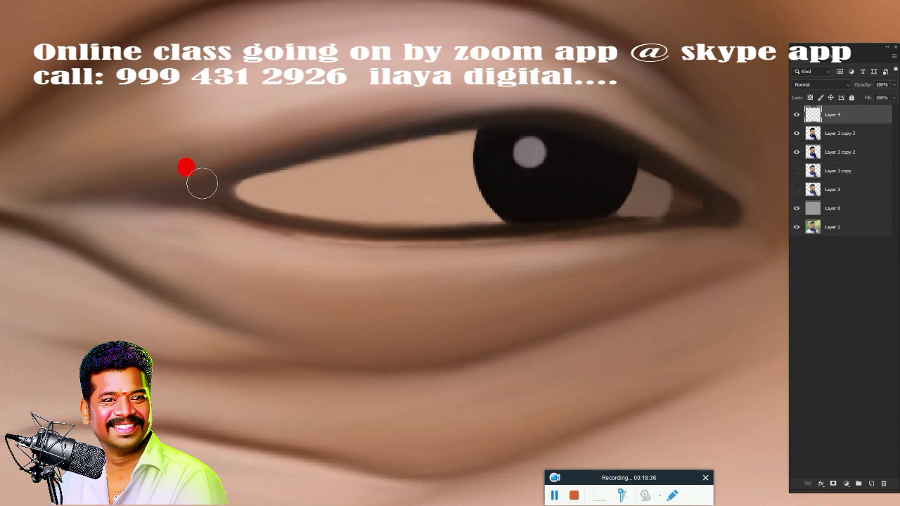
pyautogui.moveTo(202, 183)
pyautogui.mouseDown()
pyautogui.moveTo(454, 253)
pyautogui.moveTo(585, 252)
pyautogui.mouseUp()
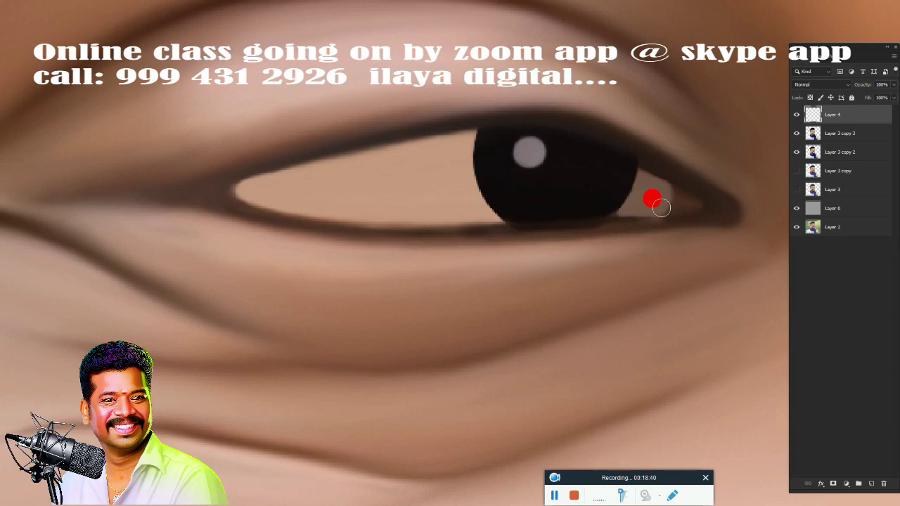
pyautogui.moveTo(661, 208)
pyautogui.mouseDown()
pyautogui.moveTo(356, 215)
pyautogui.moveTo(583, 214)
pyautogui.moveTo(676, 201)
pyautogui.moveTo(539, 205)
pyautogui.moveTo(346, 240)
pyautogui.mouseUp()
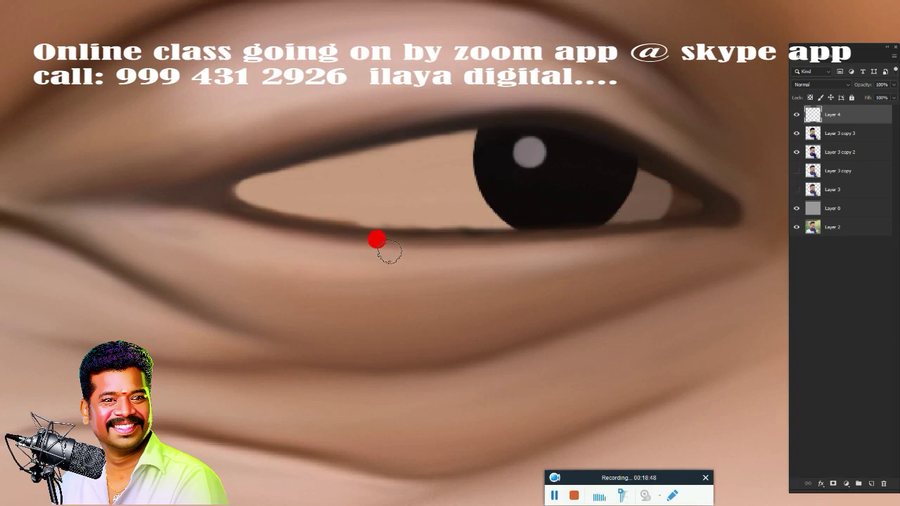
pyautogui.moveTo(379, 240)
pyautogui.mouseDown()
pyautogui.moveTo(414, 195)
pyautogui.moveTo(302, 192)
pyautogui.moveTo(211, 173)
pyautogui.moveTo(247, 206)
pyautogui.moveTo(782, 135)
pyautogui.mouseUp()
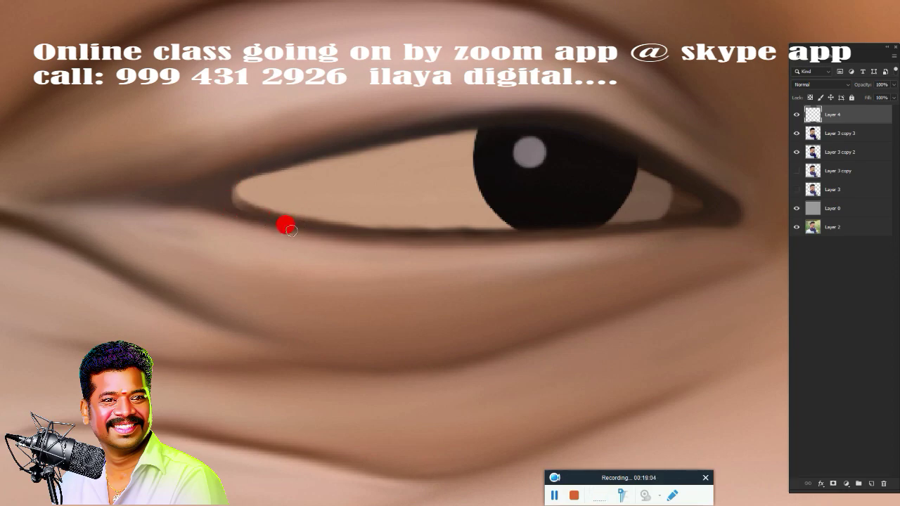
pyautogui.keyDown('shift'); pyautogui.click(828, 137); pyautogui.keyUp('shift')
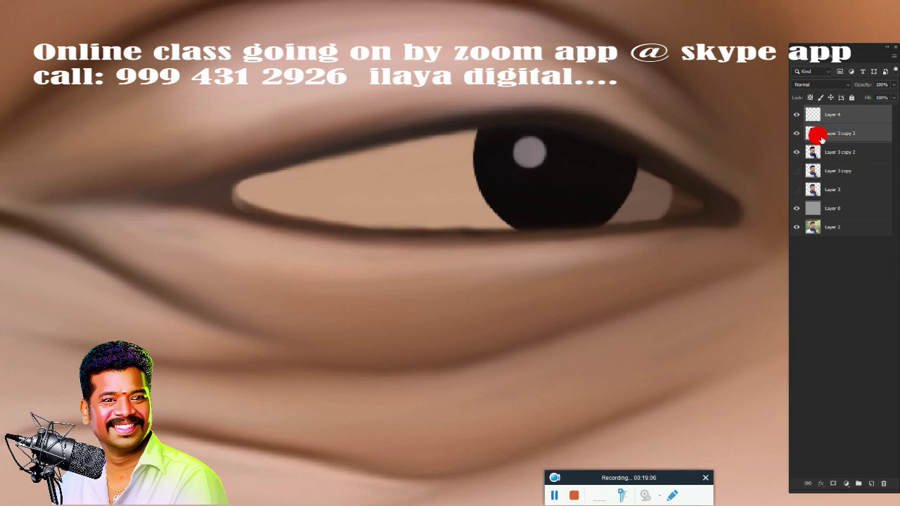
# Merge Layer 3 copy 3 into Layer 4, then zoom in on the right eye.
pyautogui.hotkey('ctrl', 'e')
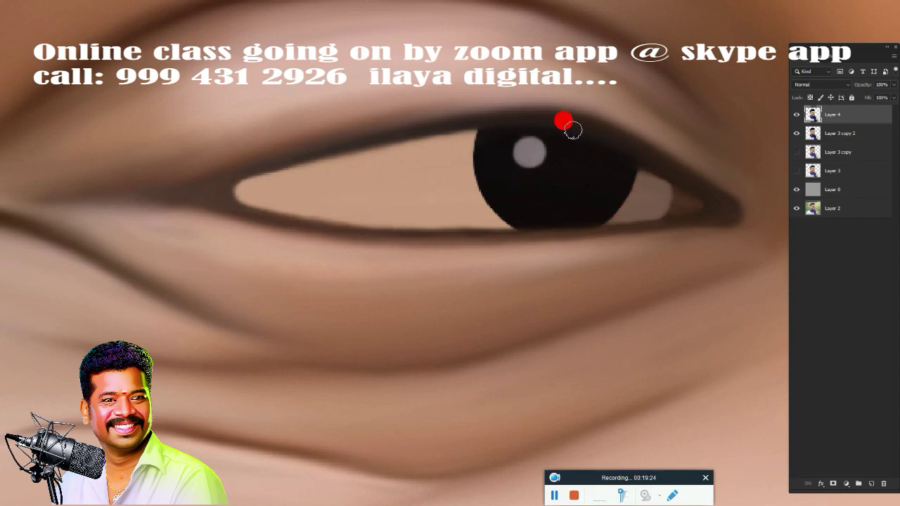
pyautogui.hotkey('ctrl', '0')
pyautogui.scroll(-2, 491, 248)
pyautogui.scroll(1, 380, 263)
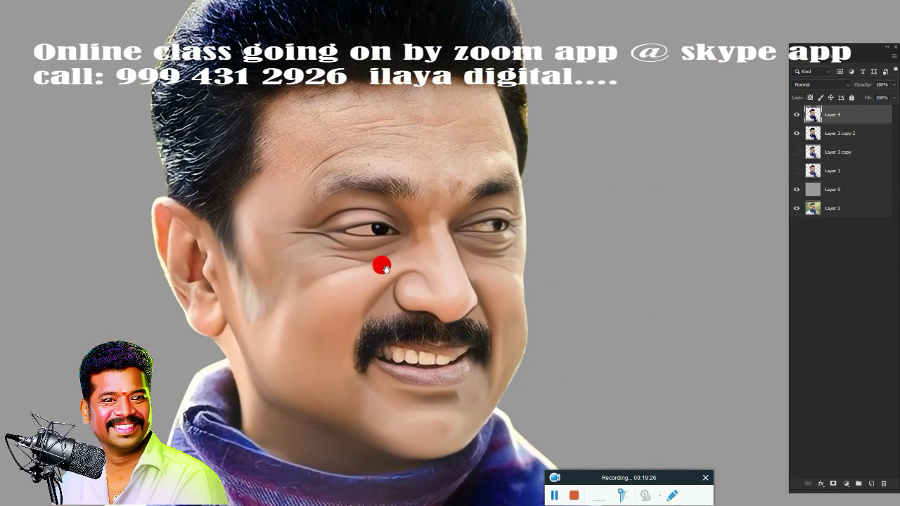
pyautogui.scroll(3, 458, 249)
pyautogui.scroll(2, 468, 252)
pyautogui.moveTo(469, 251); pyautogui.dragTo(342, 318)
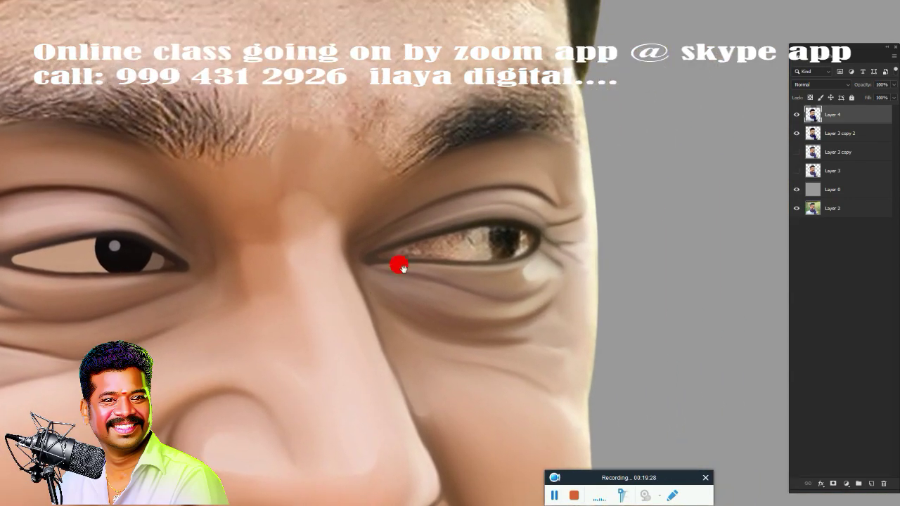
pyautogui.scroll(2, 398, 261)
pyautogui.scroll(2, 428, 266)
pyautogui.moveTo(540, 233); pyautogui.dragTo(350, 231)
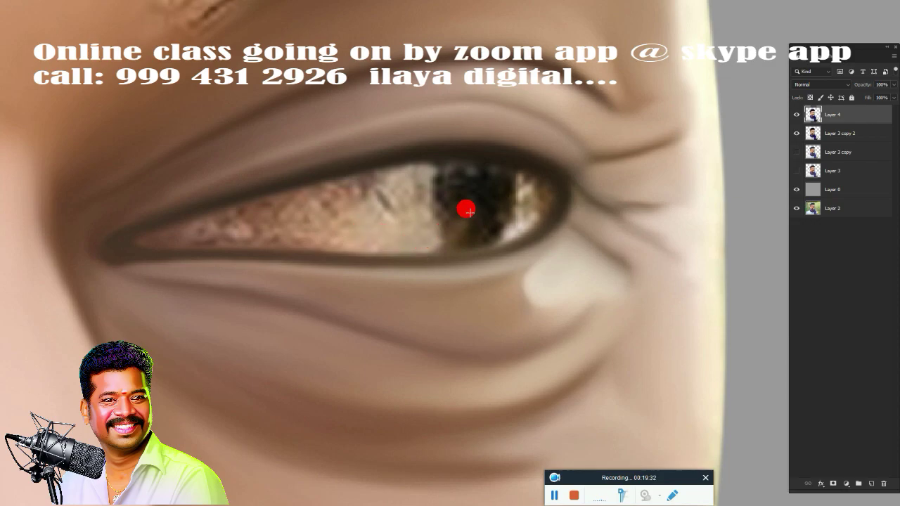
# Circle-select the right eye's iris and fill it with dark paint, smoothing the eye white at its edge.
pyautogui.moveTo(456, 209)
pyautogui.mouseDown()
pyautogui.moveTo(517, 298)
pyautogui.moveTo(510, 286)
pyautogui.mouseUp()
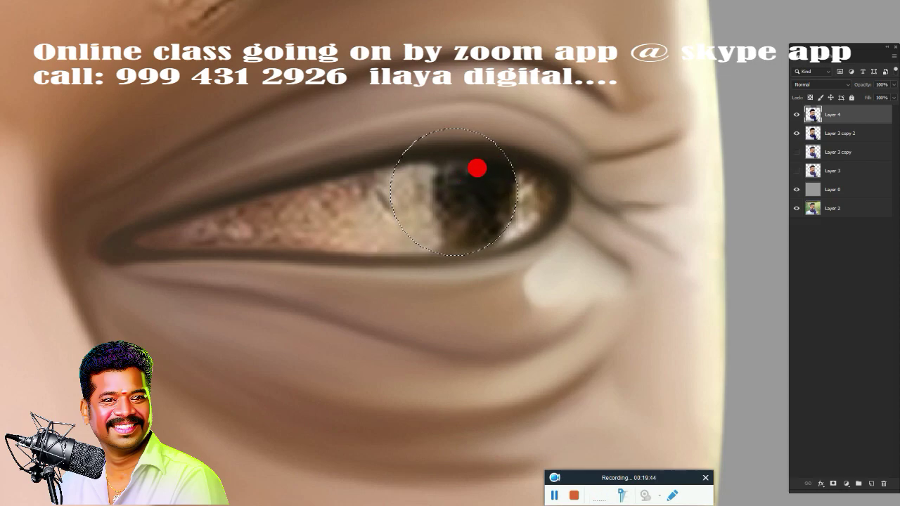
pyautogui.moveTo(477, 167)
pyautogui.mouseDown()
pyautogui.moveTo(500, 194)
pyautogui.moveTo(505, 175)
pyautogui.moveTo(482, 216)
pyautogui.moveTo(496, 180)
pyautogui.moveTo(477, 187)
pyautogui.moveTo(460, 239)
pyautogui.moveTo(470, 168)
pyautogui.moveTo(434, 155)
pyautogui.moveTo(453, 151)
pyautogui.moveTo(469, 162)
pyautogui.moveTo(456, 159)
pyautogui.mouseUp()
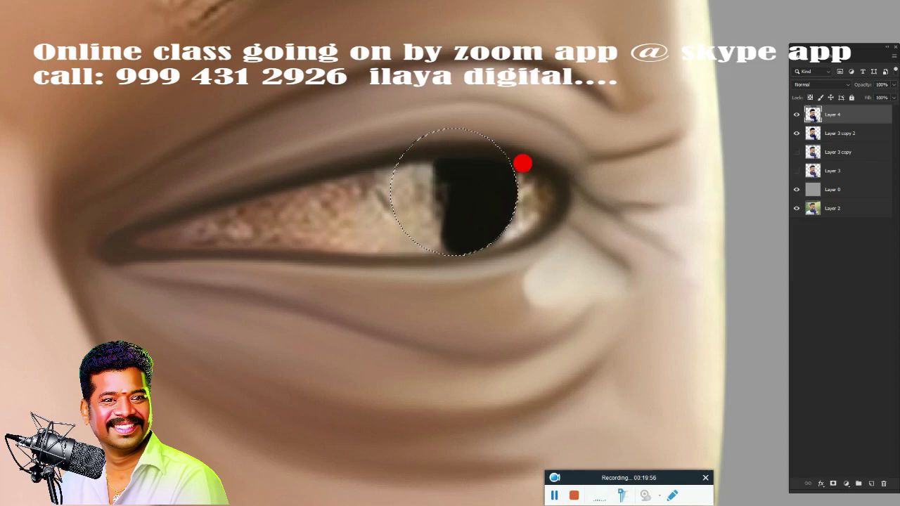
pyautogui.moveTo(523, 163)
pyautogui.mouseDown()
pyautogui.moveTo(432, 181)
pyautogui.moveTo(453, 187)
pyautogui.moveTo(459, 204)
pyautogui.moveTo(492, 171)
pyautogui.moveTo(476, 185)
pyautogui.moveTo(490, 198)
pyautogui.moveTo(432, 217)
pyautogui.moveTo(454, 215)
pyautogui.moveTo(447, 210)
pyautogui.moveTo(500, 187)
pyautogui.mouseUp()
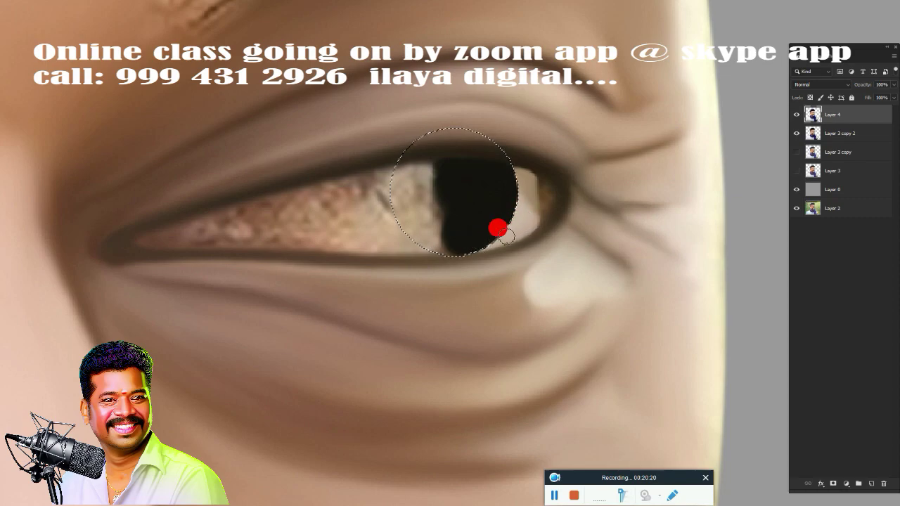
pyautogui.moveTo(497, 228); pyautogui.dragTo(498, 215)
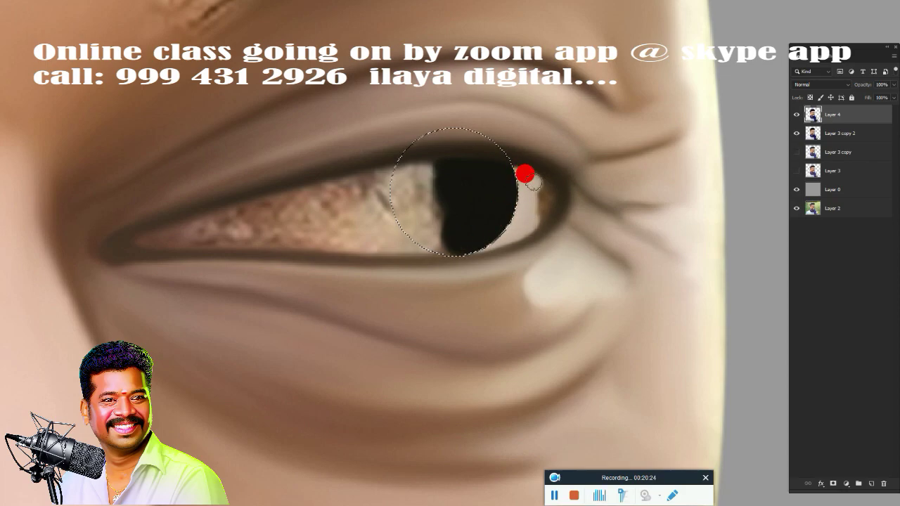
pyautogui.moveTo(521, 173)
pyautogui.mouseDown()
pyautogui.moveTo(536, 193)
pyautogui.moveTo(527, 182)
pyautogui.mouseUp()
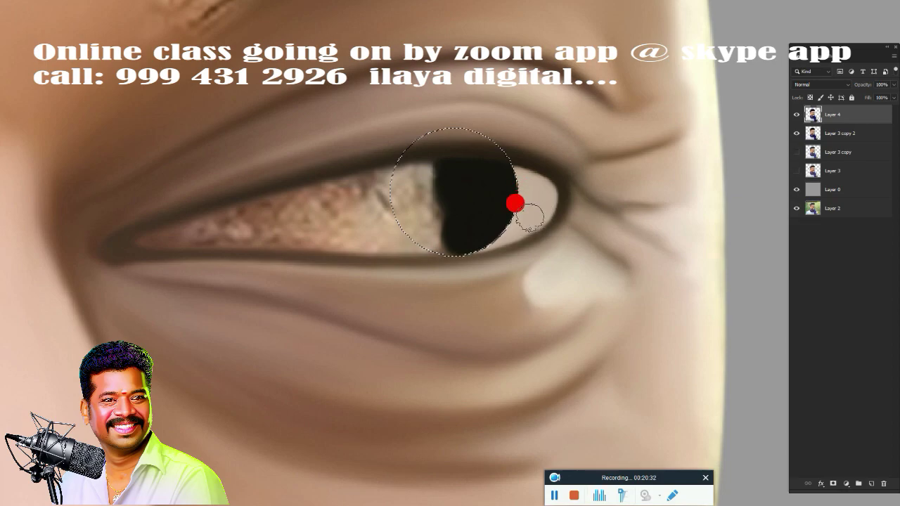
pyautogui.moveTo(498, 215)
pyautogui.mouseDown()
pyautogui.moveTo(448, 225)
pyautogui.moveTo(518, 195)
pyautogui.moveTo(492, 184)
pyautogui.mouseUp()
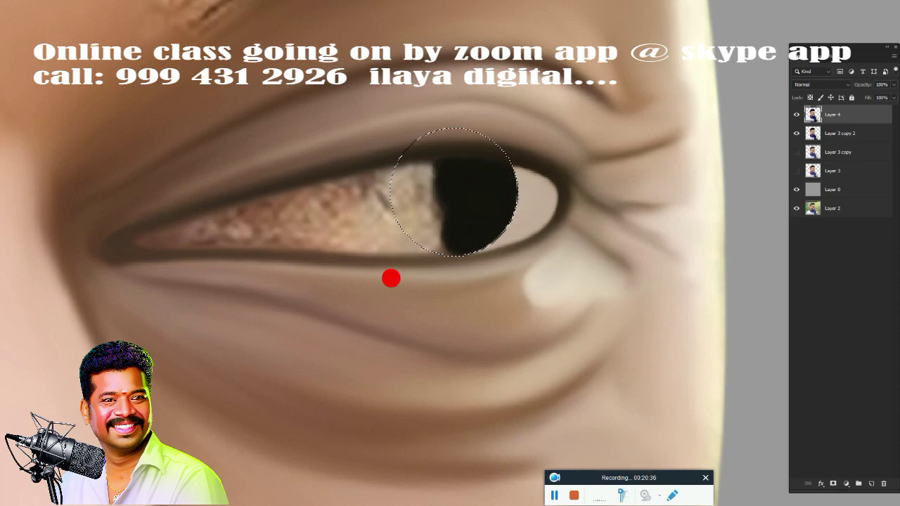
# Reselect the photo's iris as a circle and paint the right iris's left edge dark on Layer 4.
pyautogui.hotkey('ctrl', 'd')
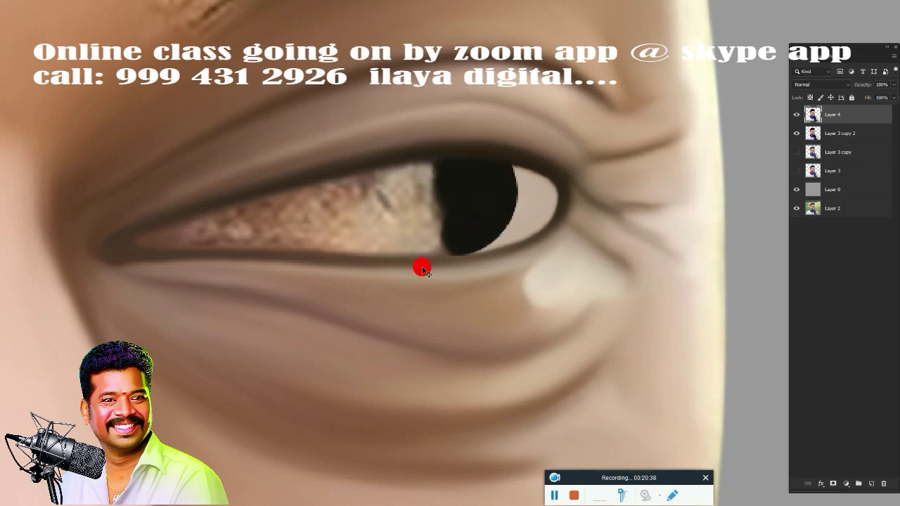
pyautogui.click(798, 116)
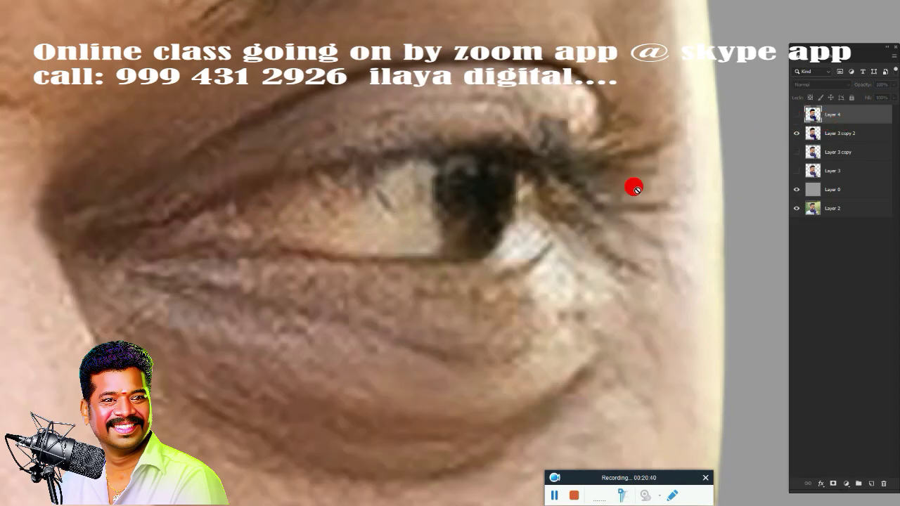
pyautogui.moveTo(503, 225); pyautogui.dragTo(656, 298)
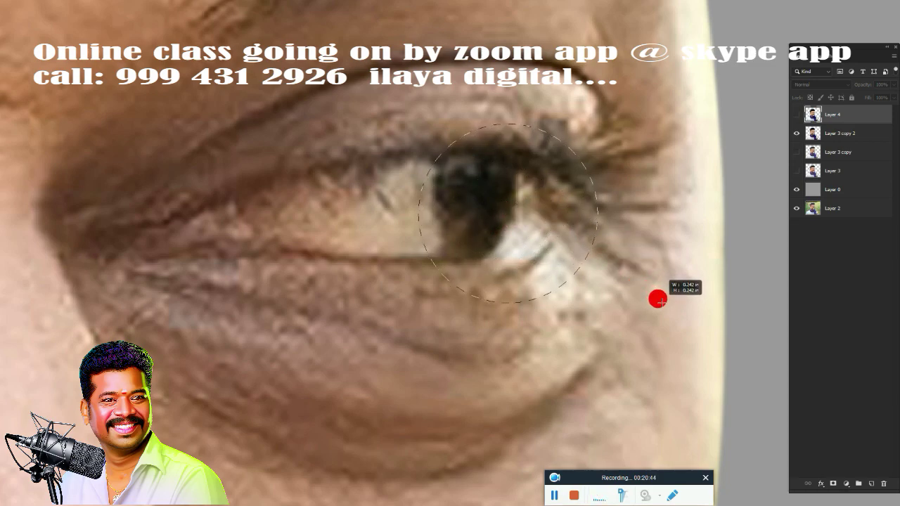
pyautogui.moveTo(548, 240); pyautogui.dragTo(548, 234)
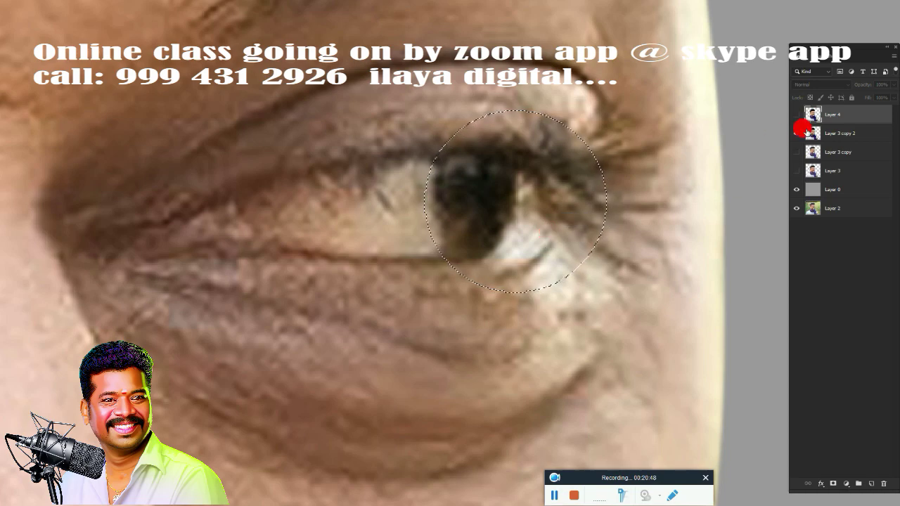
pyautogui.click(797, 114)
pyautogui.click(796, 114)
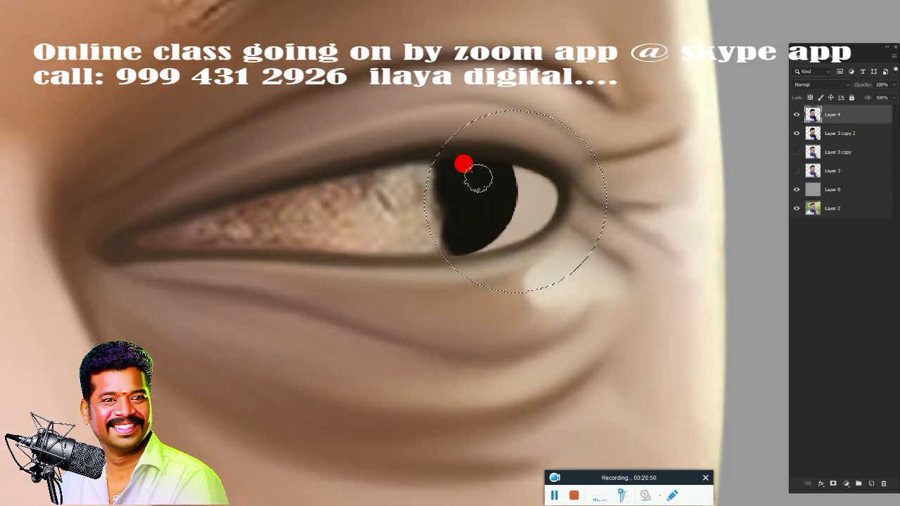
pyautogui.moveTo(448, 164)
pyautogui.mouseDown()
pyautogui.moveTo(414, 167)
pyautogui.moveTo(434, 191)
pyautogui.moveTo(408, 216)
pyautogui.mouseUp()
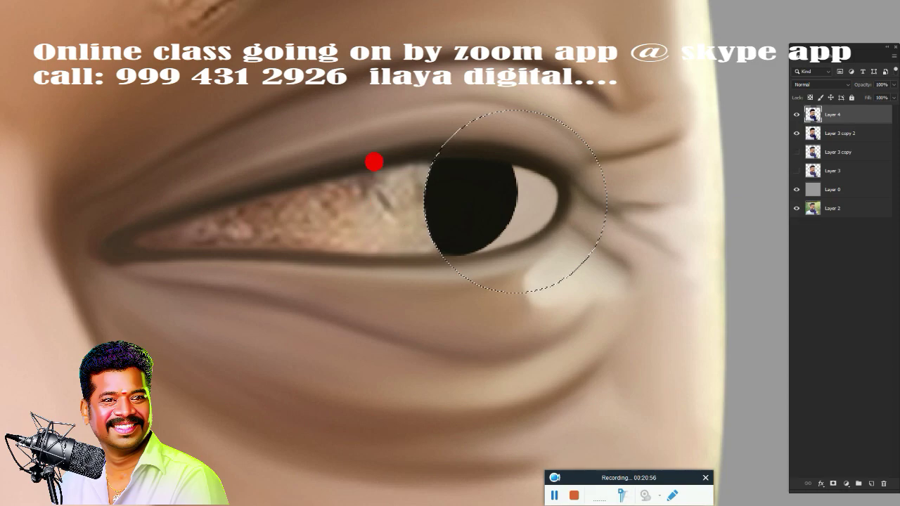
pyautogui.moveTo(374, 162)
pyautogui.mouseDown()
pyautogui.moveTo(393, 175)
pyautogui.moveTo(356, 185)
pyautogui.moveTo(422, 157)
pyautogui.moveTo(393, 173)
pyautogui.moveTo(382, 209)
pyautogui.moveTo(362, 203)
pyautogui.moveTo(371, 225)
pyautogui.moveTo(432, 230)
pyautogui.moveTo(392, 214)
pyautogui.moveTo(400, 186)
pyautogui.moveTo(494, 206)
pyautogui.moveTo(597, 247)
pyautogui.moveTo(589, 261)
pyautogui.moveTo(683, 223)
pyautogui.mouseUp()
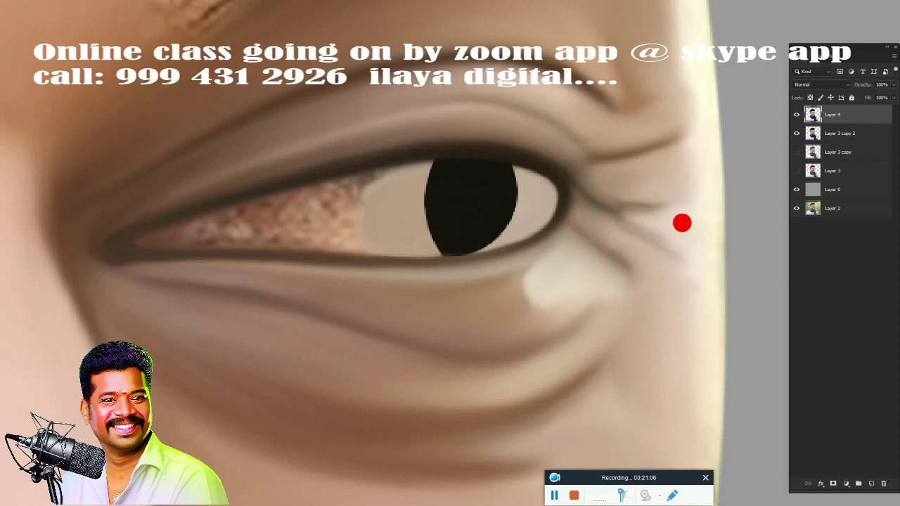
pyautogui.click(813, 127)
pyautogui.click(796, 114)
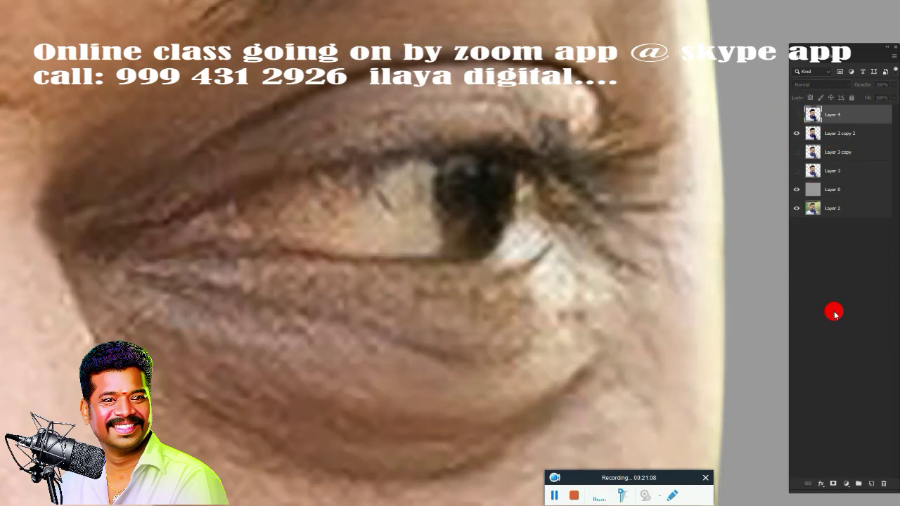
# Add a new Layer 5 and darken the pupil on it, toggling screen modes.
pyautogui.click(873, 483)
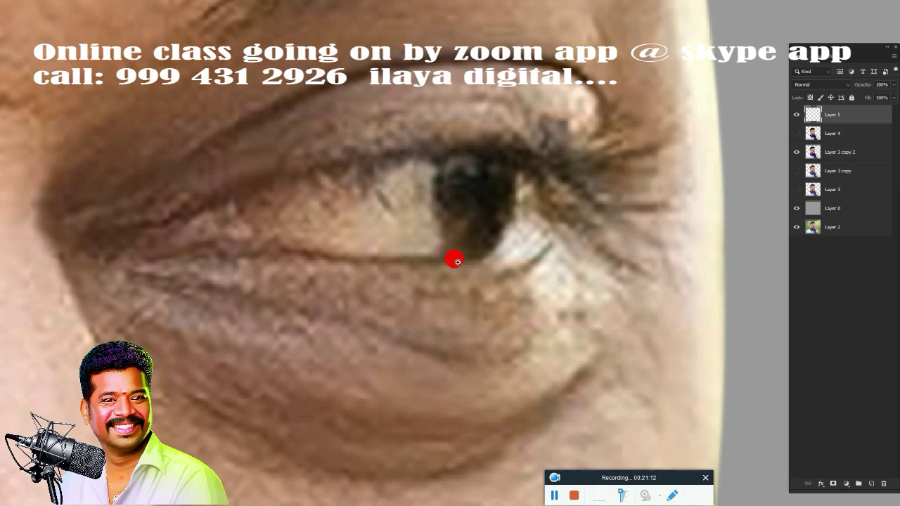
pyautogui.moveTo(455, 257); pyautogui.dragTo(428, 275)
pyautogui.click(428, 275)
pyautogui.press('b')
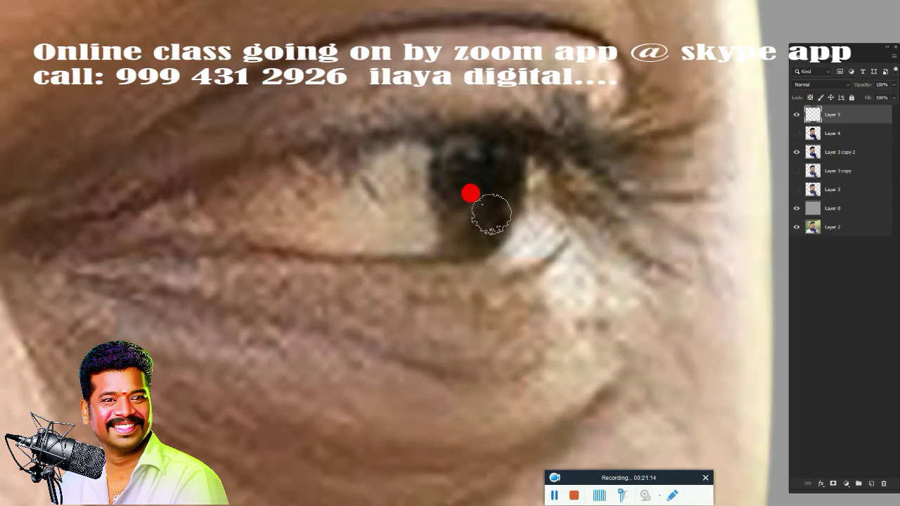
pyautogui.moveTo(461, 179); pyautogui.dragTo(455, 166)
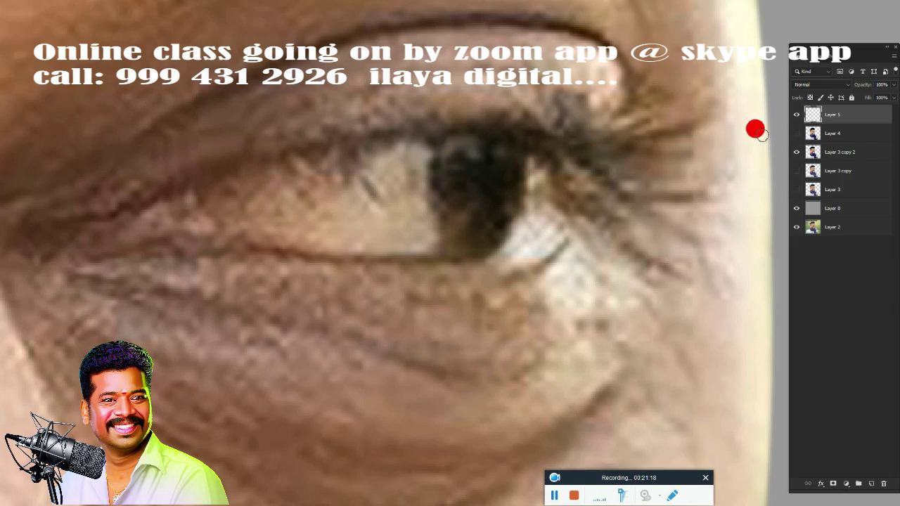
pyautogui.press('f')
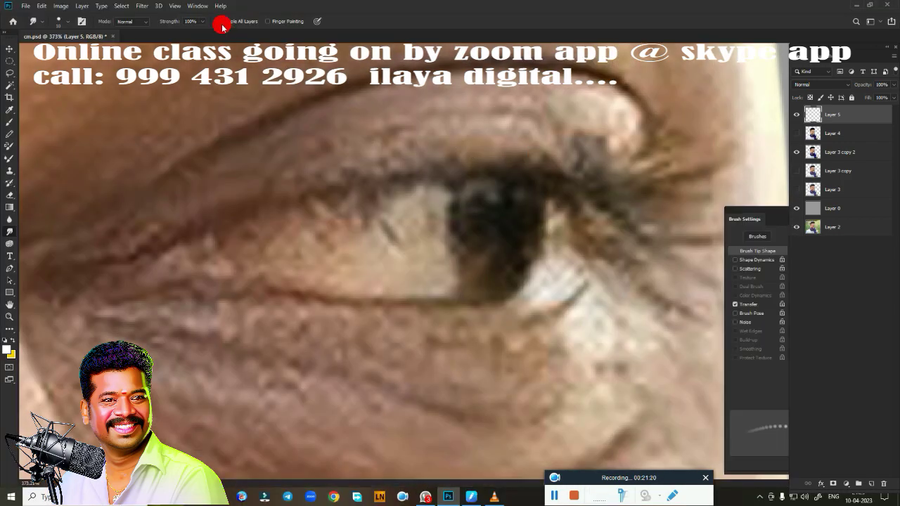
pyautogui.press('f')
pyautogui.press('f')
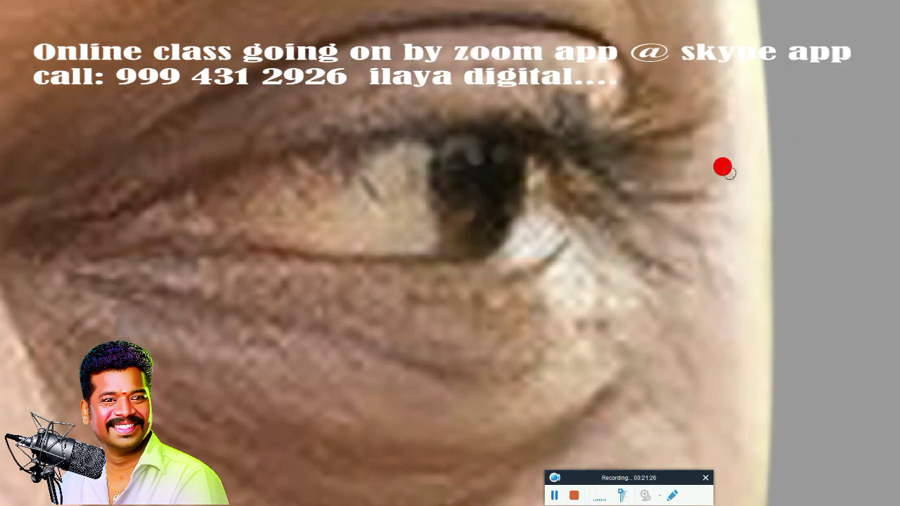
pyautogui.hotkey('shift', 'Tab')
# Show Layer 4 again and darken the pupil's lower-right and upper-left edges.
pyautogui.click(797, 133)
pyautogui.scroll(-2, 546, 221)
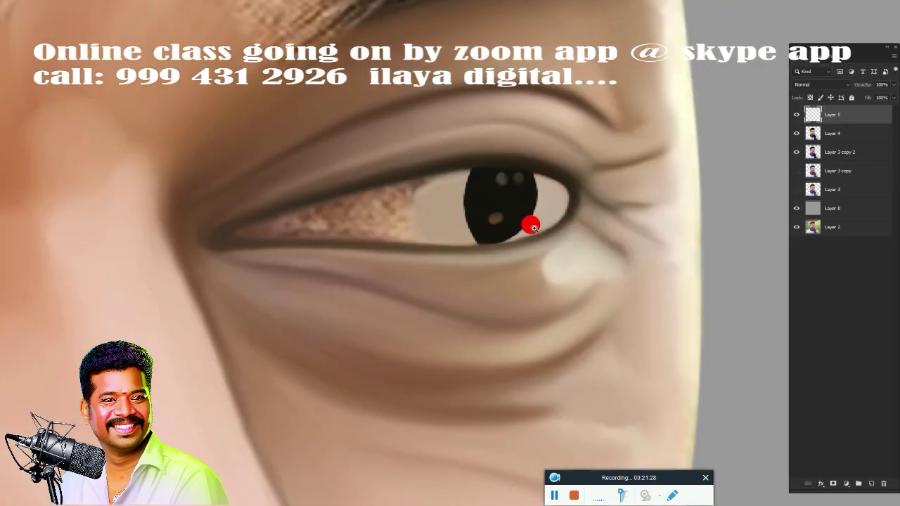
pyautogui.scroll(-3, 528, 223)
pyautogui.scroll(2, 537, 245)
pyautogui.scroll(1, 578, 265)
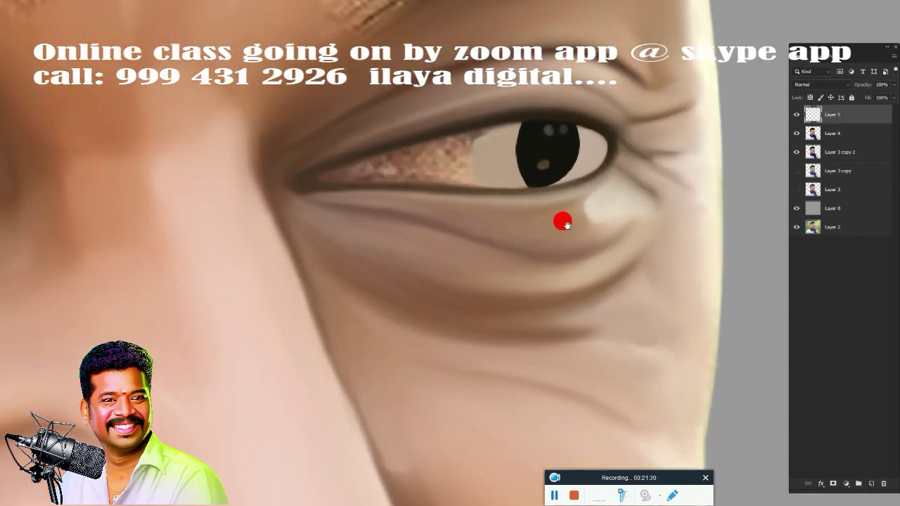
pyautogui.scroll(2, 562, 221)
pyautogui.scroll(2, 577, 287)
pyautogui.scroll(-1, 603, 287)
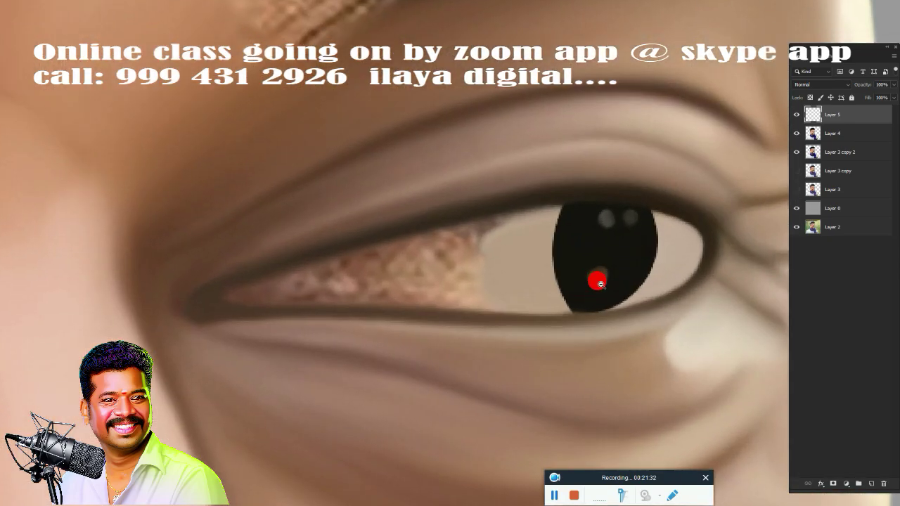
pyautogui.moveTo(603, 282); pyautogui.dragTo(532, 161)
pyautogui.moveTo(517, 231); pyautogui.dragTo(476, 308)
pyautogui.scroll(1, 495, 269)
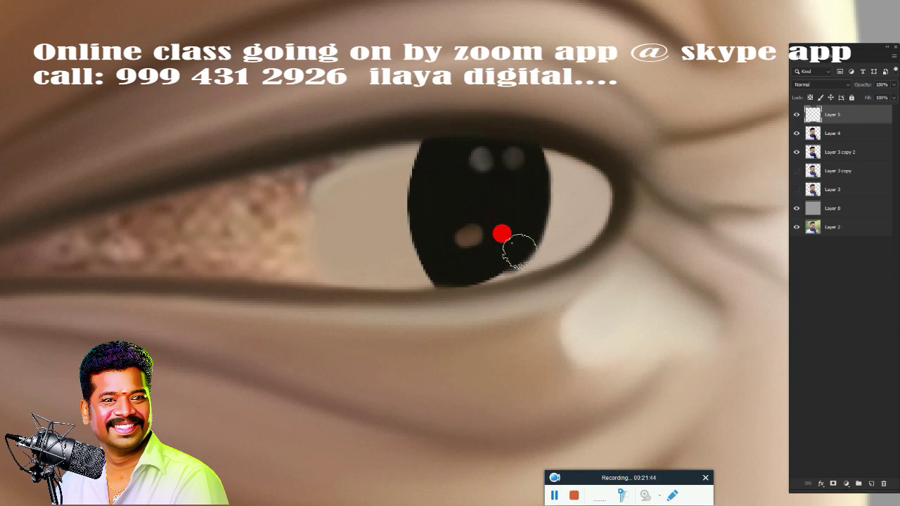
pyautogui.moveTo(504, 231); pyautogui.dragTo(495, 248)
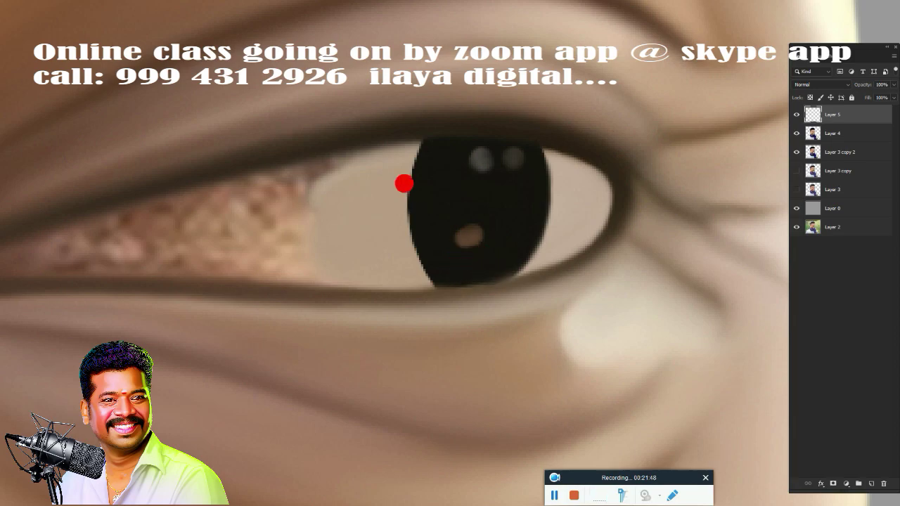
pyautogui.moveTo(406, 144)
pyautogui.mouseDown()
pyautogui.moveTo(397, 173)
pyautogui.moveTo(410, 241)
pyautogui.moveTo(455, 261)
pyautogui.moveTo(450, 275)
pyautogui.moveTo(518, 251)
pyautogui.moveTo(493, 275)
pyautogui.moveTo(443, 270)
pyautogui.moveTo(466, 235)
pyautogui.mouseUp()
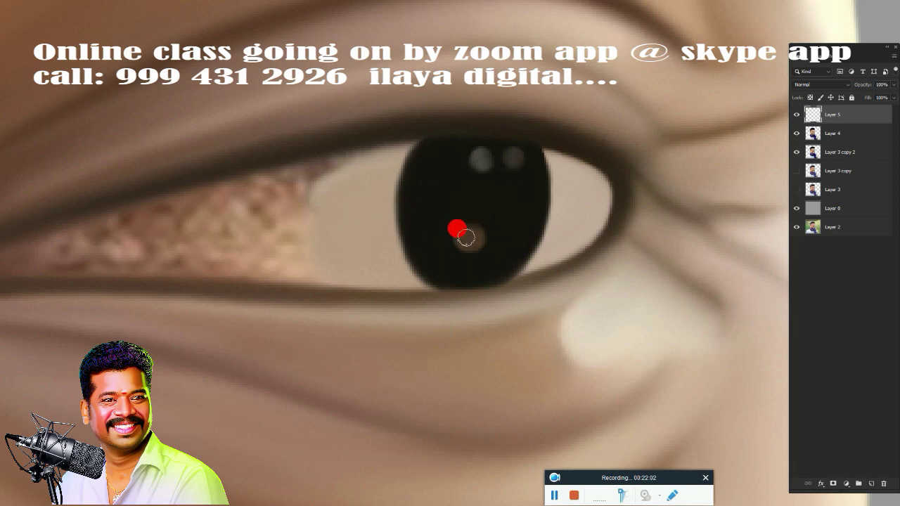
# Paint over the pupil's two highlights and rework its lower contour.
pyautogui.moveTo(465, 232); pyautogui.dragTo(481, 160)
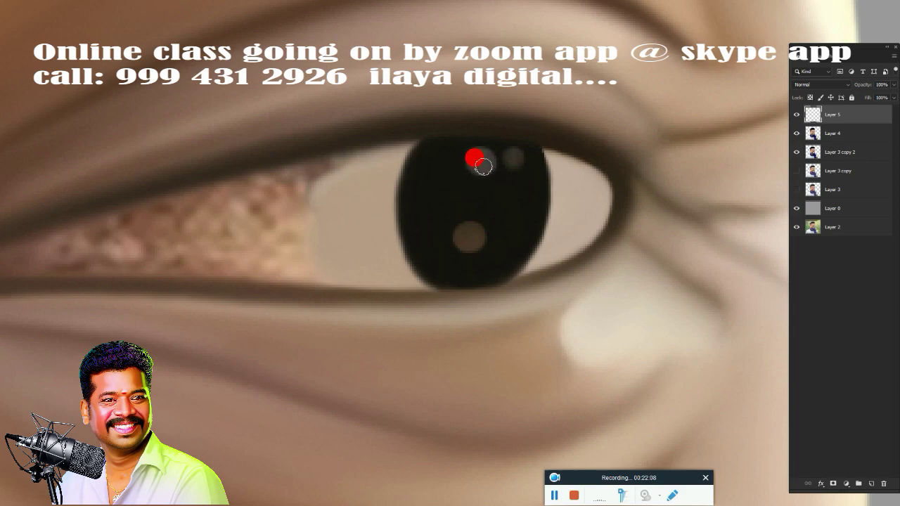
pyautogui.moveTo(483, 166)
pyautogui.mouseDown()
pyautogui.moveTo(513, 160)
pyautogui.moveTo(456, 134)
pyautogui.moveTo(434, 104)
pyautogui.moveTo(547, 131)
pyautogui.moveTo(351, 134)
pyautogui.moveTo(337, 153)
pyautogui.moveTo(344, 149)
pyautogui.moveTo(290, 157)
pyautogui.moveTo(376, 143)
pyautogui.moveTo(404, 244)
pyautogui.moveTo(536, 253)
pyautogui.moveTo(443, 279)
pyautogui.moveTo(463, 267)
pyautogui.moveTo(448, 296)
pyautogui.mouseUp()
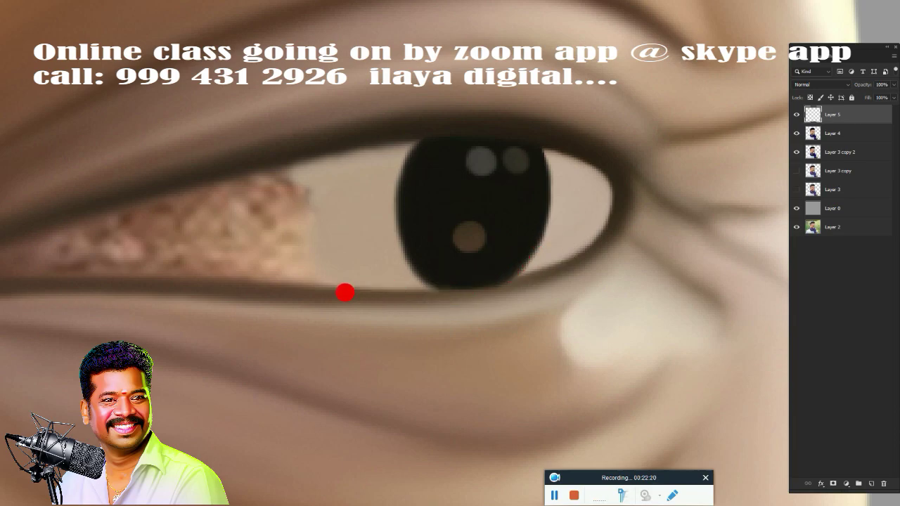
pyautogui.moveTo(390, 285)
pyautogui.mouseDown()
pyautogui.moveTo(517, 280)
pyautogui.moveTo(502, 280)
pyautogui.moveTo(499, 267)
pyautogui.moveTo(526, 220)
pyautogui.moveTo(513, 258)
pyautogui.moveTo(515, 285)
pyautogui.moveTo(527, 279)
pyautogui.moveTo(474, 292)
pyautogui.mouseUp()
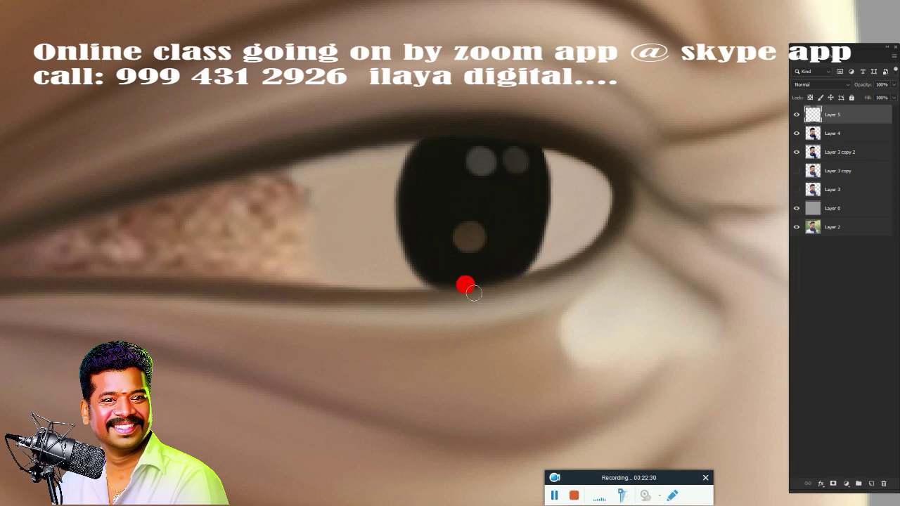
pyautogui.hotkey('ctrl', '1')
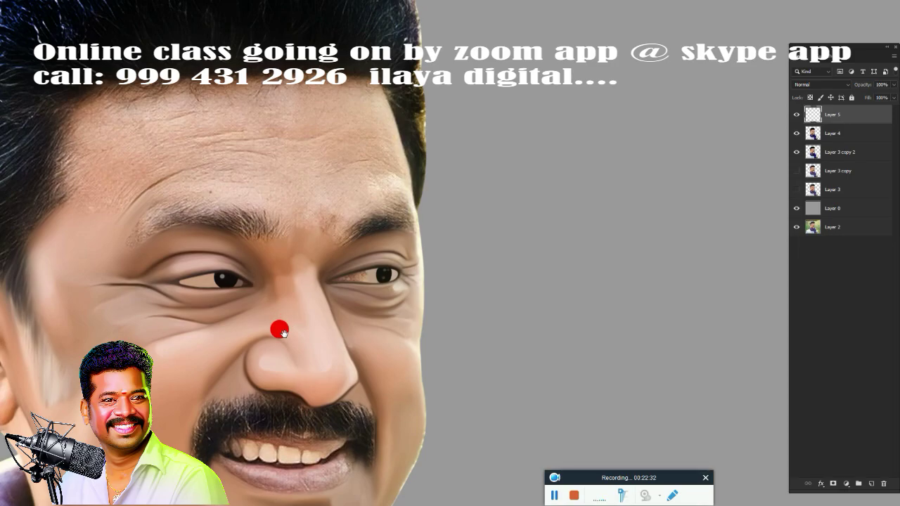
# Zoom in on the other eye and brush its pupil's right edge into a clean rounded curve.
pyautogui.moveTo(280, 330)
pyautogui.mouseDown()
pyautogui.moveTo(513, 203)
pyautogui.moveTo(537, 233)
pyautogui.mouseUp()
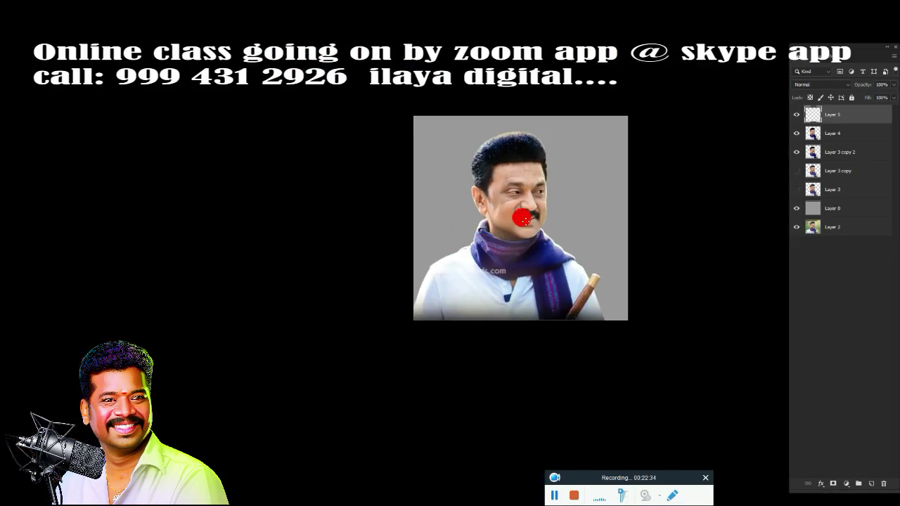
pyautogui.moveTo(527, 211)
pyautogui.mouseDown()
pyautogui.moveTo(427, 266)
pyautogui.moveTo(246, 324)
pyautogui.mouseUp()
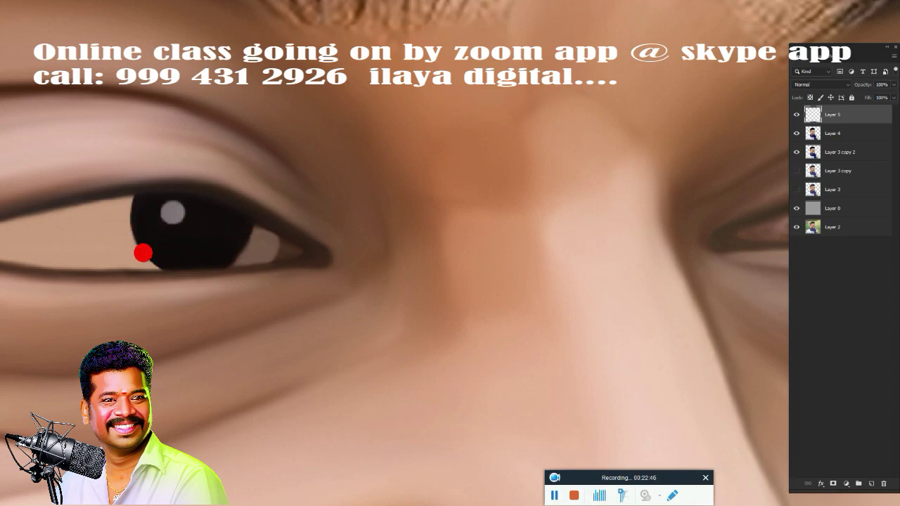
pyautogui.moveTo(478, 251); pyautogui.dragTo(147, 284)
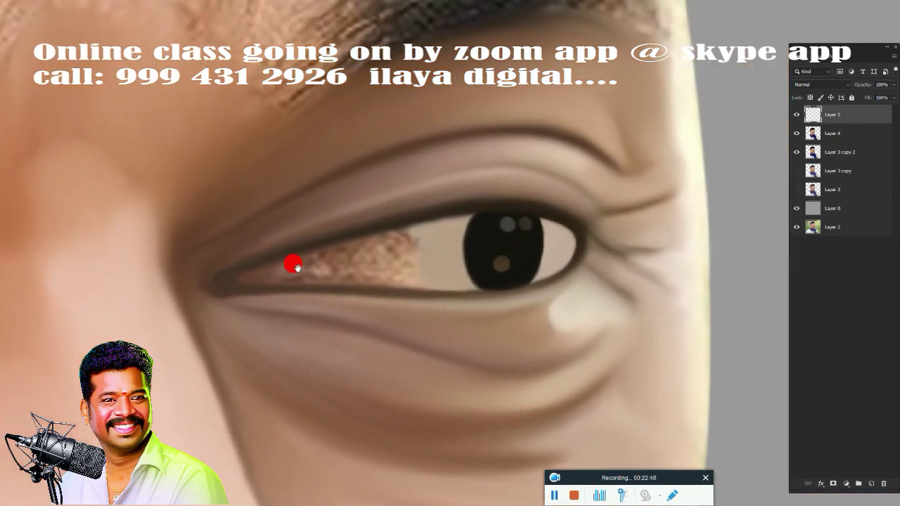
pyautogui.scroll(3, 456, 237)
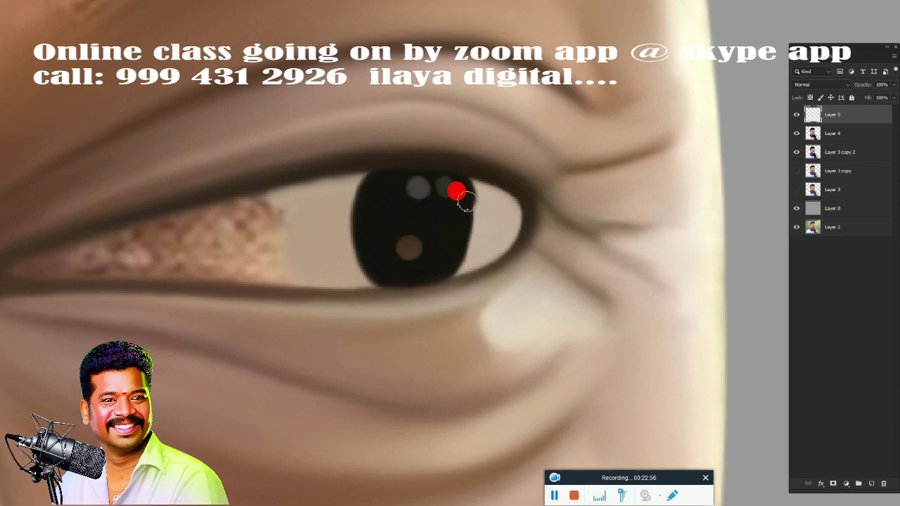
pyautogui.moveTo(464, 215); pyautogui.dragTo(465, 248)
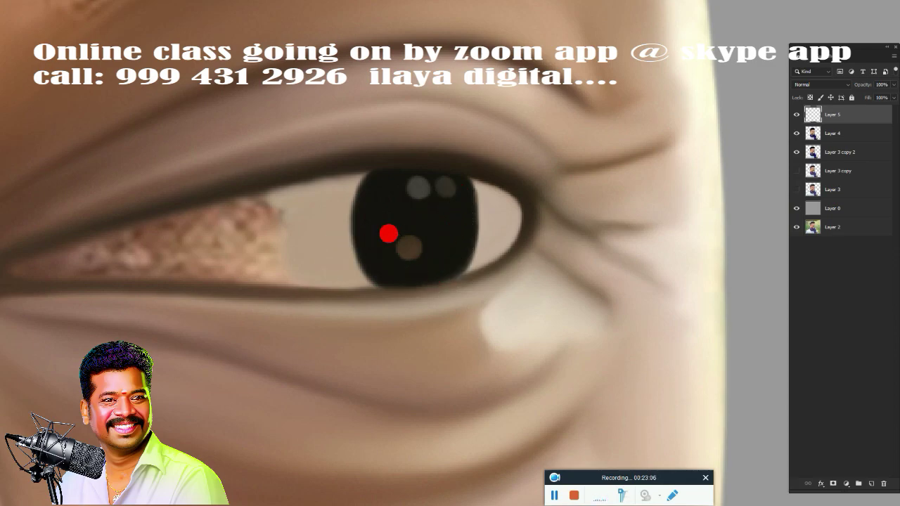
pyautogui.hscroll(-5, 389, 233)
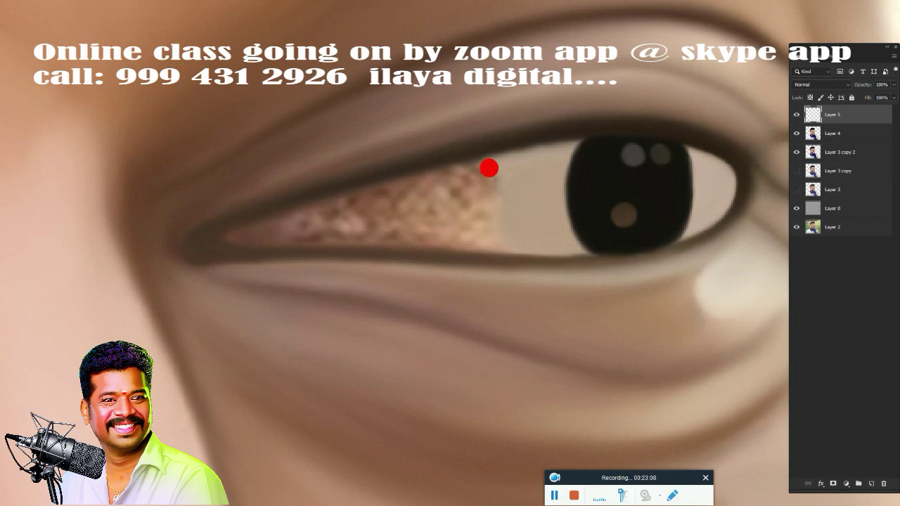
# Paint cream over the red veins on the eye white at the inner corner and along the lower lid.
pyautogui.moveTo(490, 150)
pyautogui.mouseDown()
pyautogui.moveTo(462, 155)
pyautogui.moveTo(473, 164)
pyautogui.mouseUp()
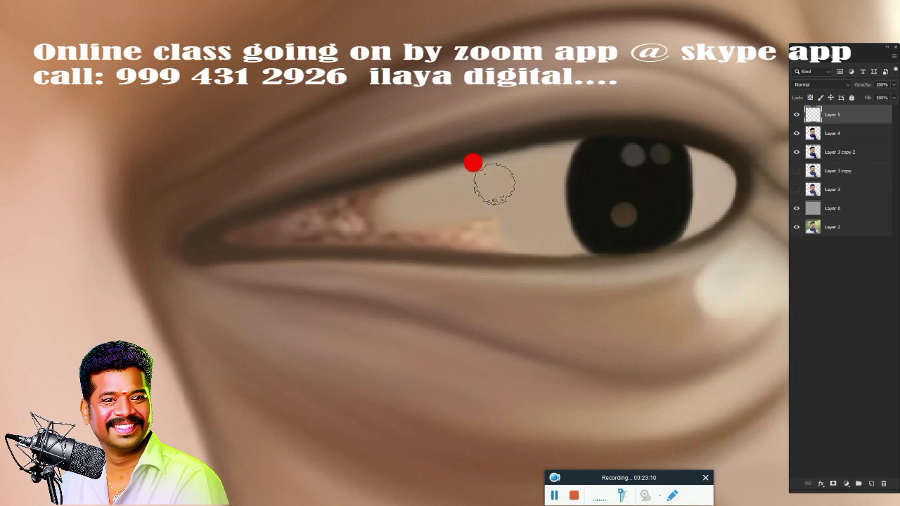
pyautogui.moveTo(441, 189)
pyautogui.mouseDown()
pyautogui.moveTo(373, 202)
pyautogui.moveTo(408, 192)
pyautogui.moveTo(391, 201)
pyautogui.mouseUp()
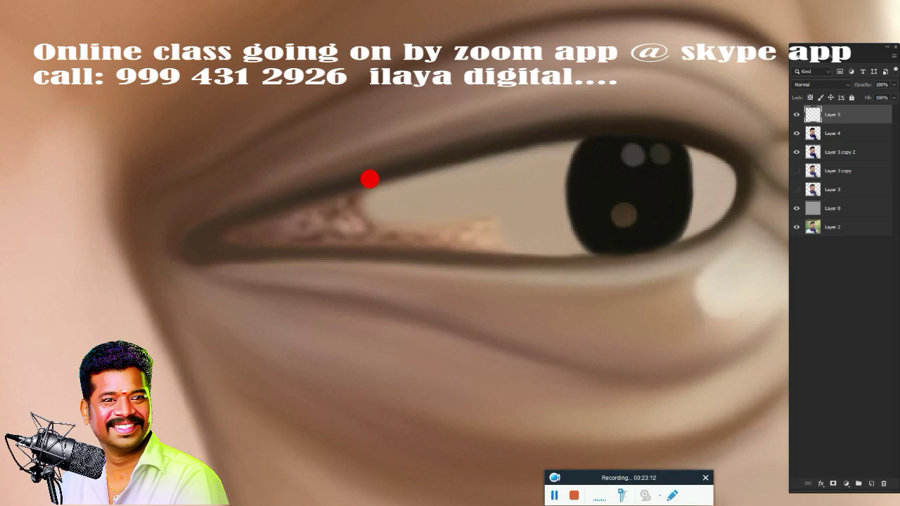
pyautogui.moveTo(425, 168); pyautogui.dragTo(304, 205)
pyautogui.moveTo(503, 225)
pyautogui.mouseDown()
pyautogui.moveTo(350, 239)
pyautogui.moveTo(351, 225)
pyautogui.moveTo(320, 211)
pyautogui.moveTo(402, 231)
pyautogui.moveTo(338, 237)
pyautogui.moveTo(322, 213)
pyautogui.moveTo(294, 219)
pyautogui.moveTo(291, 206)
pyautogui.mouseUp()
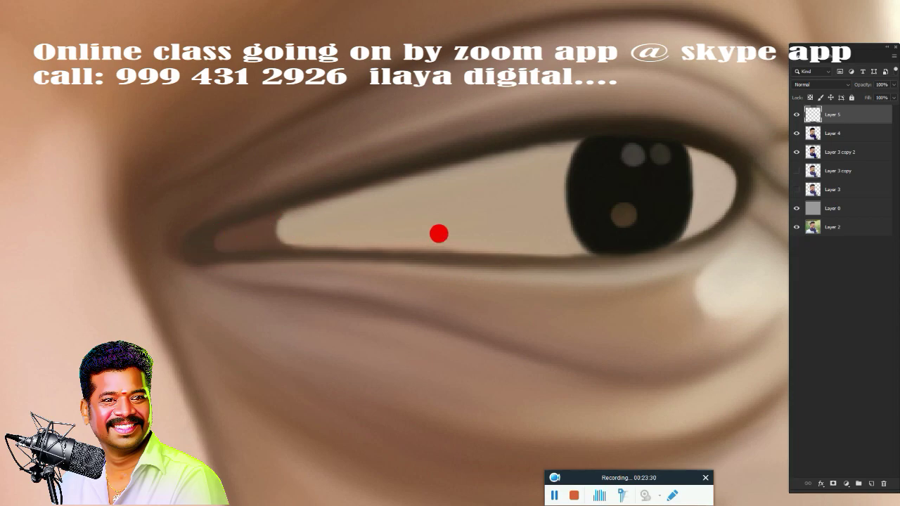
# Frame the forehead and eyebrows, then merge Layer 5 into the painted layer below.
pyautogui.scroll(-5, 549, 219)
pyautogui.scroll(-2, 414, 266)
pyautogui.scroll(-2, 458, 241)
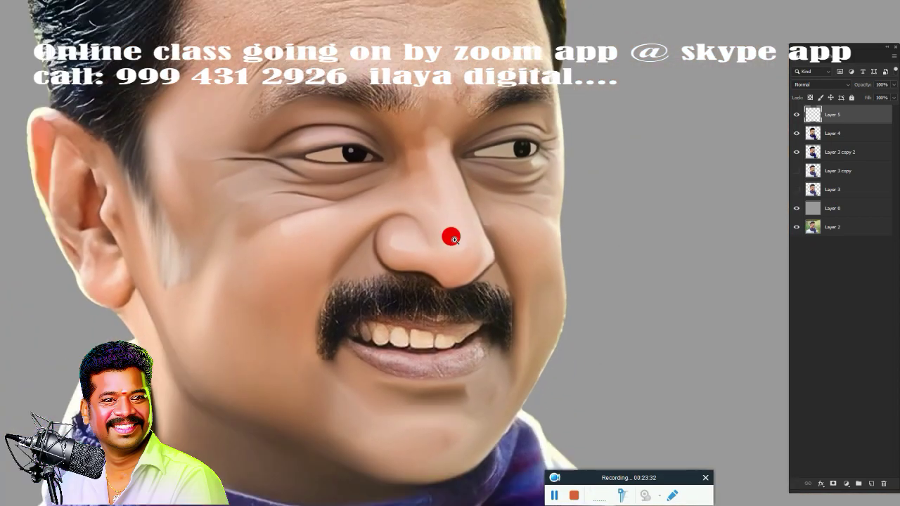
pyautogui.scroll(-2, 452, 237)
pyautogui.scroll(2, 421, 293)
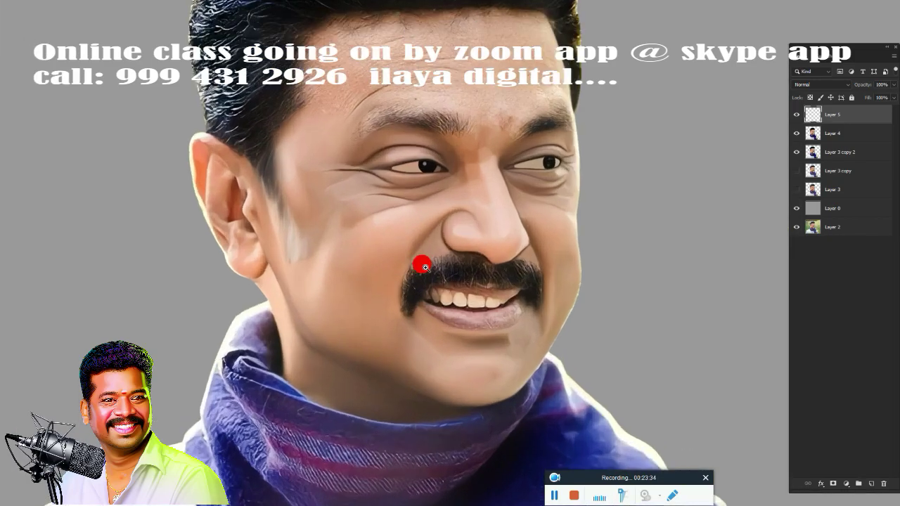
pyautogui.scroll(2, 420, 263)
pyautogui.scroll(2, 441, 268)
pyautogui.scroll(1, 446, 267)
pyautogui.scroll(-2, 458, 252)
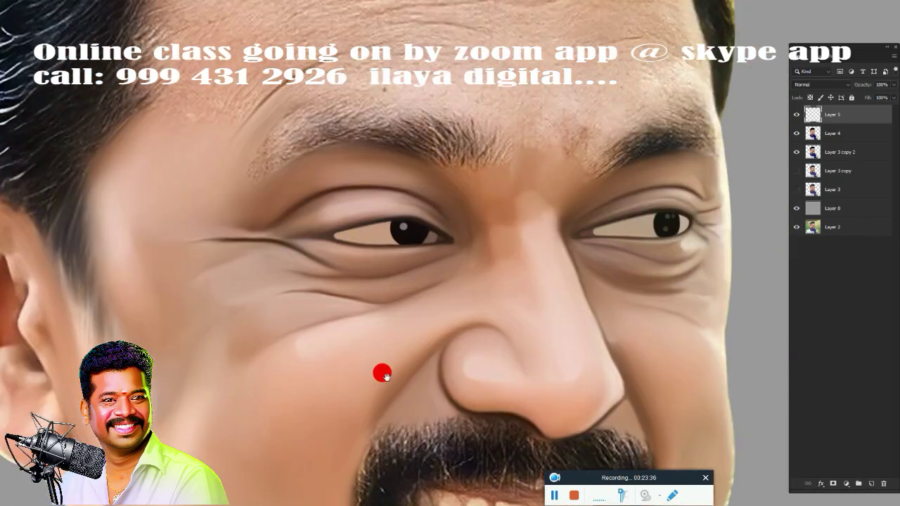
pyautogui.moveTo(426, 258); pyautogui.dragTo(415, 364)
pyautogui.scroll(2, 410, 295)
pyautogui.scroll(-1, 406, 294)
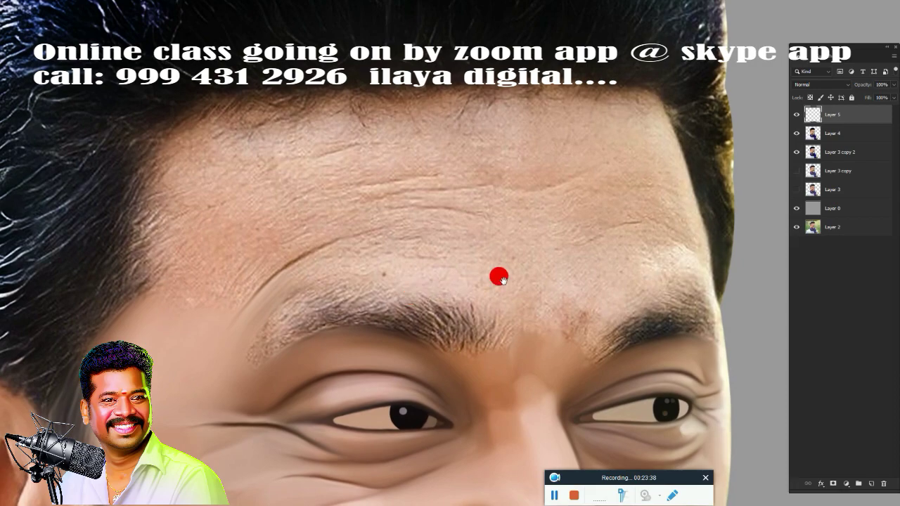
pyautogui.moveTo(499, 275); pyautogui.dragTo(387, 282)
pyautogui.scroll(2, 521, 264)
pyautogui.moveTo(522, 264); pyautogui.dragTo(481, 267)
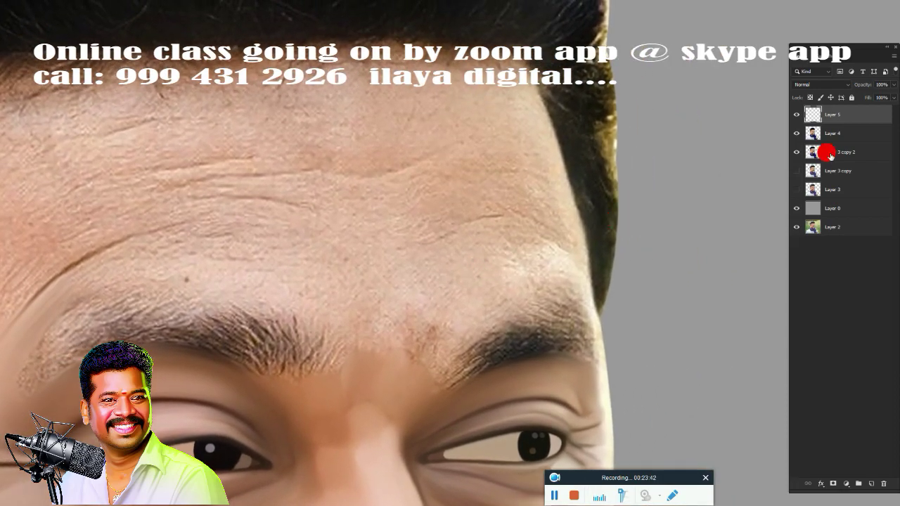
pyautogui.keyDown('shift'); pyautogui.click(851, 136); pyautogui.keyUp('shift')
pyautogui.hotkey('ctrl', 'e')
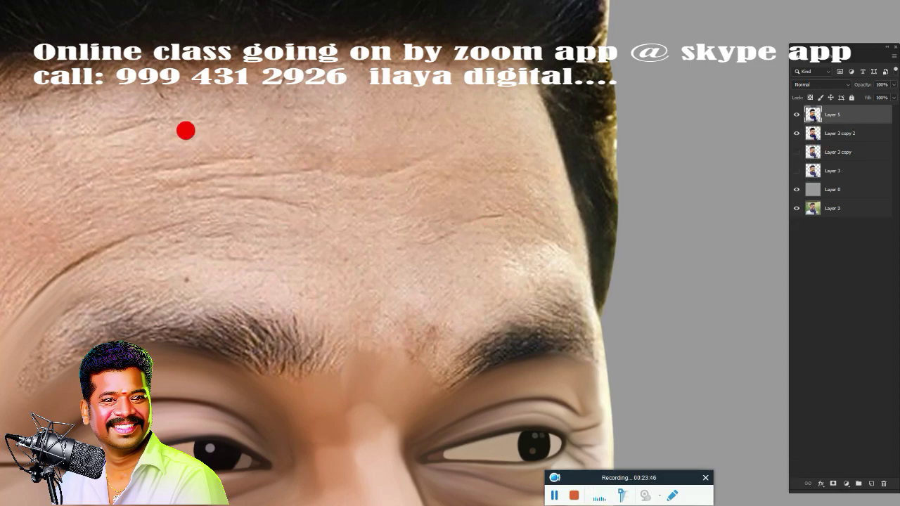
# Smooth away the forehead wrinkles and the creases above the brow.
pyautogui.moveTo(204, 147)
pyautogui.mouseDown()
pyautogui.moveTo(105, 153)
pyautogui.moveTo(188, 135)
pyautogui.moveTo(151, 151)
pyautogui.moveTo(215, 141)
pyautogui.moveTo(61, 105)
pyautogui.moveTo(120, 90)
pyautogui.moveTo(138, 99)
pyautogui.moveTo(80, 114)
pyautogui.mouseUp()
pyautogui.moveTo(129, 174)
pyautogui.mouseDown()
pyautogui.moveTo(251, 149)
pyautogui.moveTo(306, 176)
pyautogui.moveTo(193, 178)
pyautogui.moveTo(189, 197)
pyautogui.moveTo(139, 194)
pyautogui.moveTo(260, 209)
pyautogui.moveTo(232, 199)
pyautogui.moveTo(240, 203)
pyautogui.mouseUp()
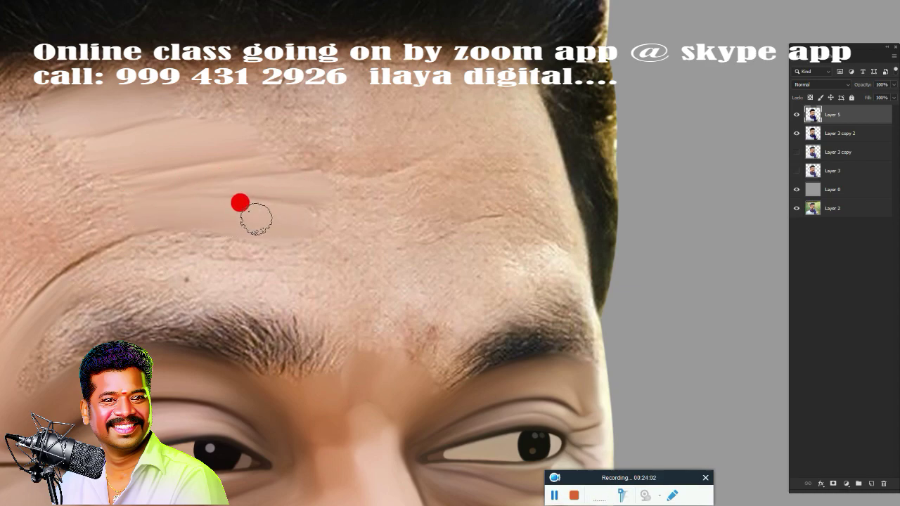
pyautogui.moveTo(140, 262)
pyautogui.mouseDown()
pyautogui.moveTo(85, 271)
pyautogui.moveTo(177, 247)
pyautogui.moveTo(239, 247)
pyautogui.moveTo(194, 243)
pyautogui.mouseUp()
pyautogui.moveTo(254, 273)
pyautogui.mouseDown()
pyautogui.moveTo(153, 274)
pyautogui.moveTo(70, 304)
pyautogui.mouseUp()
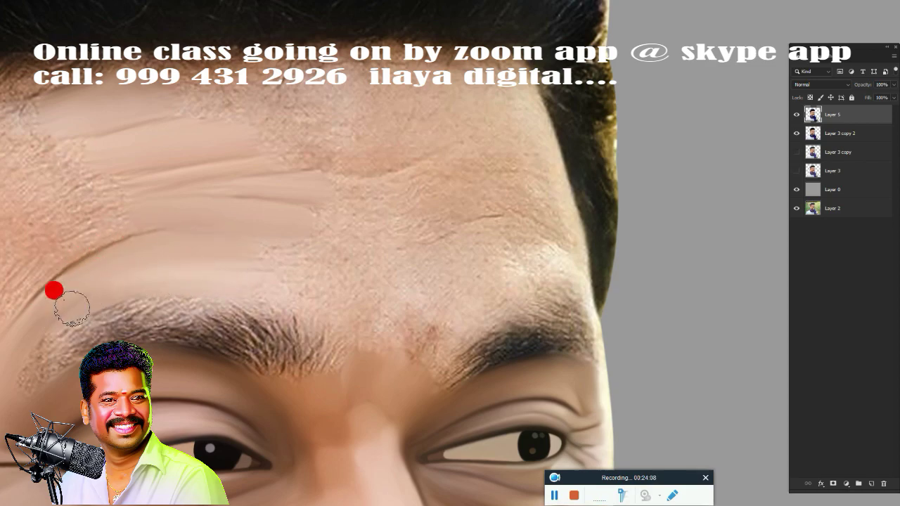
pyautogui.moveTo(350, 252); pyautogui.dragTo(354, 255)
pyautogui.moveTo(281, 264)
pyautogui.mouseDown()
pyautogui.moveTo(331, 271)
pyautogui.moveTo(345, 336)
pyautogui.mouseUp()
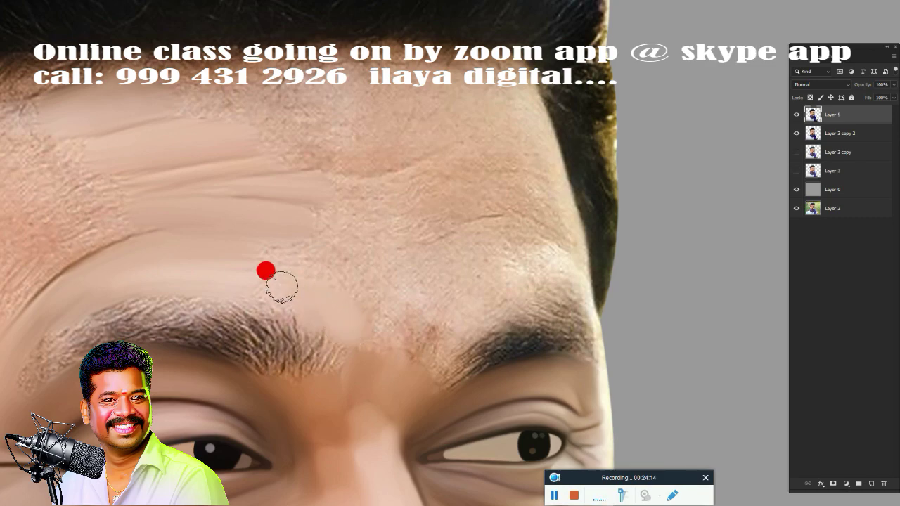
pyautogui.moveTo(282, 287); pyautogui.dragTo(275, 284)
pyautogui.moveTo(224, 237)
pyautogui.mouseDown()
pyautogui.moveTo(254, 247)
pyautogui.moveTo(447, 247)
pyautogui.moveTo(471, 216)
pyautogui.moveTo(494, 259)
pyautogui.mouseUp()
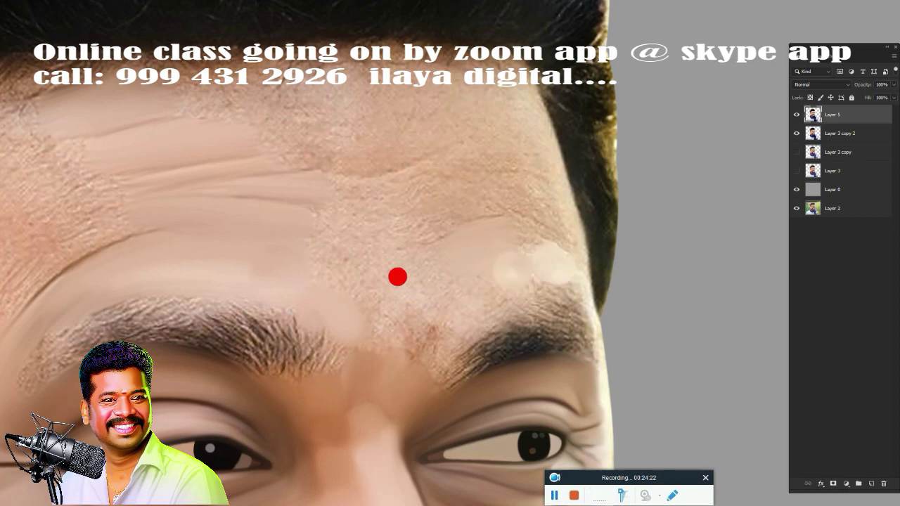
# Smooth the skin between the brows, the inner brow hairs, and the bright patch above the outer brow.
pyautogui.moveTo(380, 305)
pyautogui.mouseDown()
pyautogui.moveTo(364, 313)
pyautogui.moveTo(402, 308)
pyautogui.moveTo(404, 329)
pyautogui.moveTo(471, 288)
pyautogui.moveTo(442, 297)
pyautogui.moveTo(442, 267)
pyautogui.moveTo(453, 284)
pyautogui.moveTo(408, 347)
pyautogui.mouseUp()
pyautogui.moveTo(332, 328)
pyautogui.mouseDown()
pyautogui.moveTo(322, 342)
pyautogui.moveTo(335, 356)
pyautogui.moveTo(369, 253)
pyautogui.moveTo(346, 207)
pyautogui.moveTo(362, 203)
pyautogui.moveTo(317, 187)
pyautogui.moveTo(322, 239)
pyautogui.moveTo(338, 245)
pyautogui.moveTo(327, 221)
pyautogui.moveTo(354, 277)
pyautogui.moveTo(427, 245)
pyautogui.moveTo(372, 316)
pyautogui.moveTo(396, 324)
pyautogui.moveTo(457, 205)
pyautogui.moveTo(409, 197)
pyautogui.moveTo(458, 173)
pyautogui.moveTo(468, 183)
pyautogui.moveTo(527, 166)
pyautogui.moveTo(552, 216)
pyautogui.moveTo(539, 195)
pyautogui.moveTo(434, 199)
pyautogui.moveTo(478, 204)
pyautogui.moveTo(410, 221)
pyautogui.moveTo(463, 215)
pyautogui.moveTo(420, 195)
pyautogui.moveTo(360, 197)
pyautogui.moveTo(454, 187)
pyautogui.moveTo(391, 211)
pyautogui.moveTo(515, 242)
pyautogui.moveTo(539, 188)
pyautogui.moveTo(579, 295)
pyautogui.moveTo(565, 307)
pyautogui.mouseUp()
pyautogui.moveTo(495, 294)
pyautogui.mouseDown()
pyautogui.moveTo(531, 287)
pyautogui.moveTo(576, 319)
pyautogui.moveTo(559, 287)
pyautogui.moveTo(517, 280)
pyautogui.moveTo(500, 293)
pyautogui.moveTo(567, 294)
pyautogui.mouseUp()
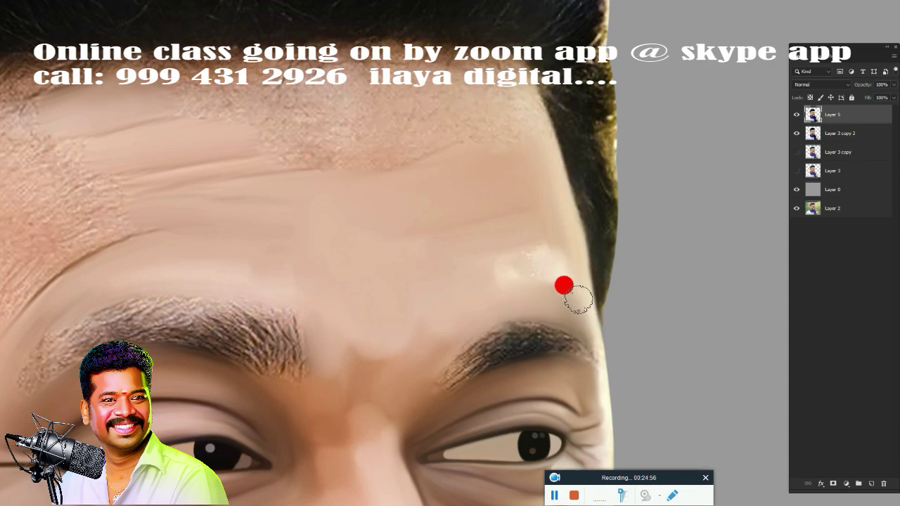
pyautogui.moveTo(484, 308)
pyautogui.mouseDown()
pyautogui.moveTo(531, 260)
pyautogui.moveTo(491, 271)
pyautogui.mouseUp()
pyautogui.moveTo(532, 245)
pyautogui.mouseDown()
pyautogui.moveTo(555, 237)
pyautogui.moveTo(564, 288)
pyautogui.mouseUp()
pyautogui.moveTo(544, 241)
pyautogui.mouseDown()
pyautogui.moveTo(556, 263)
pyautogui.moveTo(479, 286)
pyautogui.mouseUp()
pyautogui.moveTo(454, 259)
pyautogui.mouseDown()
pyautogui.moveTo(477, 286)
pyautogui.moveTo(500, 257)
pyautogui.mouseUp()
pyautogui.moveTo(426, 325)
pyautogui.mouseDown()
pyautogui.moveTo(458, 342)
pyautogui.moveTo(431, 350)
pyautogui.mouseUp()
pyautogui.moveTo(321, 366)
pyautogui.mouseDown()
pyautogui.moveTo(267, 286)
pyautogui.moveTo(258, 288)
pyautogui.moveTo(434, 291)
pyautogui.mouseUp()
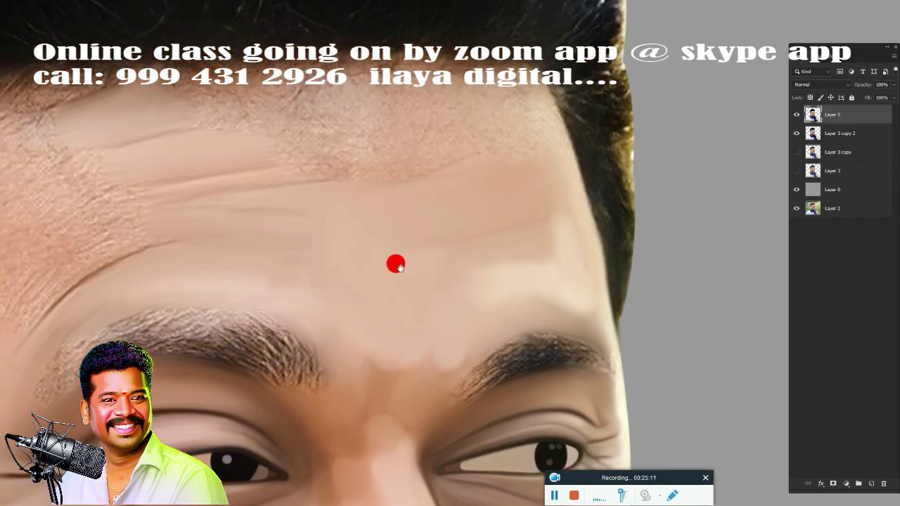
# Blend the left hairline, mid-forehead and temple skin smooth, including the textured patch near the inner brow.
pyautogui.moveTo(430, 241); pyautogui.dragTo(477, 278)
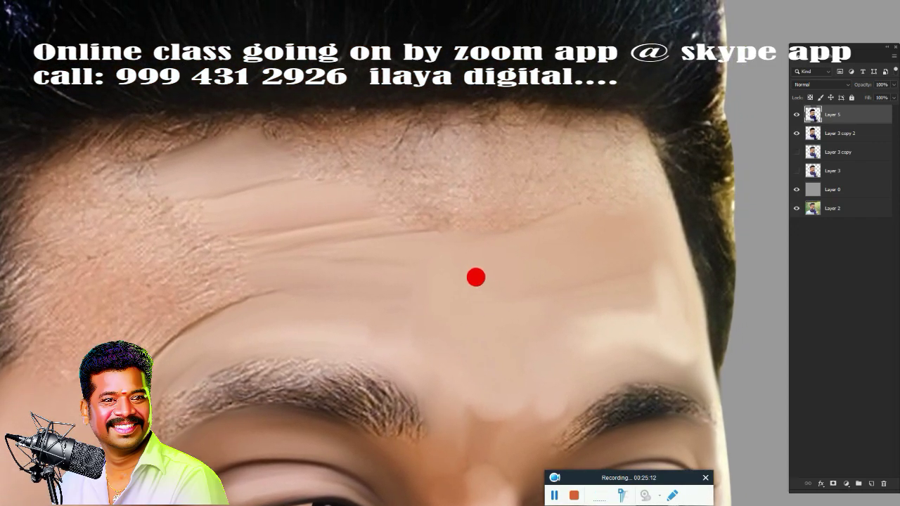
pyautogui.moveTo(150, 144); pyautogui.dragTo(82, 146)
pyautogui.moveTo(54, 178)
pyautogui.mouseDown()
pyautogui.moveTo(55, 190)
pyautogui.moveTo(52, 166)
pyautogui.moveTo(101, 132)
pyautogui.moveTo(224, 128)
pyautogui.moveTo(134, 134)
pyautogui.moveTo(147, 175)
pyautogui.moveTo(113, 181)
pyautogui.moveTo(180, 159)
pyautogui.moveTo(161, 148)
pyautogui.mouseUp()
pyautogui.moveTo(233, 109)
pyautogui.mouseDown()
pyautogui.moveTo(332, 102)
pyautogui.moveTo(231, 105)
pyautogui.moveTo(279, 90)
pyautogui.moveTo(400, 96)
pyautogui.moveTo(271, 133)
pyautogui.moveTo(409, 136)
pyautogui.moveTo(374, 165)
pyautogui.moveTo(482, 167)
pyautogui.moveTo(471, 164)
pyautogui.moveTo(547, 122)
pyautogui.moveTo(467, 101)
pyautogui.moveTo(512, 101)
pyautogui.moveTo(229, 100)
pyautogui.moveTo(595, 120)
pyautogui.moveTo(630, 193)
pyautogui.moveTo(600, 117)
pyautogui.moveTo(518, 96)
pyautogui.moveTo(387, 94)
pyautogui.moveTo(588, 92)
pyautogui.moveTo(555, 154)
pyautogui.moveTo(570, 133)
pyautogui.moveTo(600, 200)
pyautogui.moveTo(574, 116)
pyautogui.moveTo(428, 101)
pyautogui.moveTo(455, 100)
pyautogui.moveTo(316, 115)
pyautogui.moveTo(570, 98)
pyautogui.moveTo(345, 139)
pyautogui.mouseUp()
pyautogui.moveTo(586, 154)
pyautogui.mouseDown()
pyautogui.moveTo(585, 207)
pyautogui.moveTo(598, 228)
pyautogui.moveTo(454, 245)
pyautogui.moveTo(297, 227)
pyautogui.moveTo(237, 235)
pyautogui.moveTo(161, 269)
pyautogui.moveTo(227, 251)
pyautogui.moveTo(145, 286)
pyautogui.moveTo(418, 225)
pyautogui.moveTo(381, 210)
pyautogui.mouseUp()
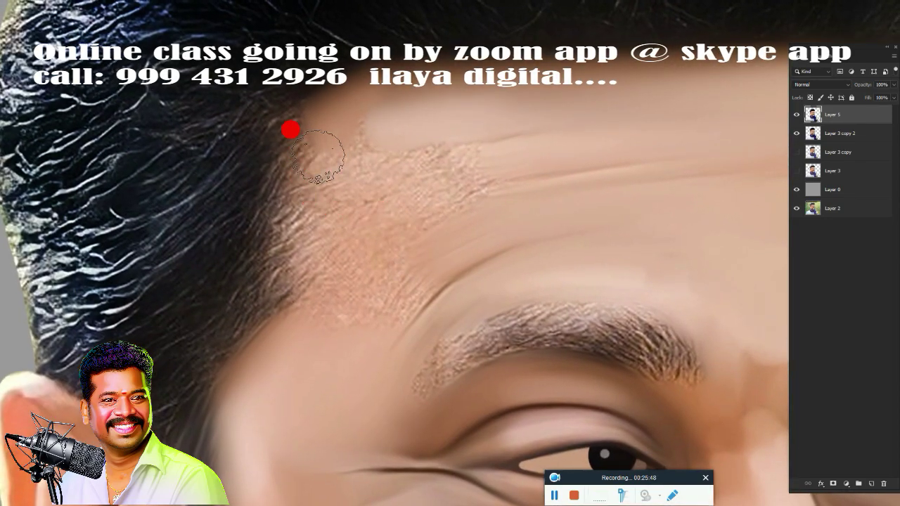
pyautogui.moveTo(318, 156)
pyautogui.mouseDown()
pyautogui.moveTo(331, 131)
pyautogui.moveTo(337, 137)
pyautogui.moveTo(392, 98)
pyautogui.moveTo(356, 124)
pyautogui.moveTo(422, 128)
pyautogui.moveTo(345, 201)
pyautogui.moveTo(366, 185)
pyautogui.moveTo(397, 209)
pyautogui.mouseUp()
pyautogui.moveTo(314, 197)
pyautogui.mouseDown()
pyautogui.moveTo(374, 289)
pyautogui.moveTo(440, 272)
pyautogui.moveTo(479, 309)
pyautogui.mouseUp()
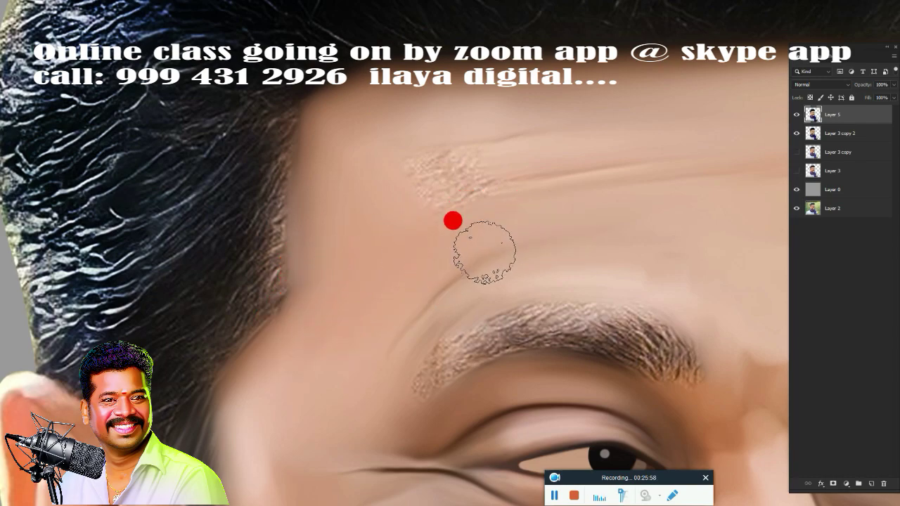
pyautogui.moveTo(449, 278)
pyautogui.mouseDown()
pyautogui.moveTo(446, 321)
pyautogui.moveTo(428, 347)
pyautogui.moveTo(427, 185)
pyautogui.moveTo(412, 161)
pyautogui.moveTo(432, 157)
pyautogui.moveTo(458, 191)
pyautogui.moveTo(396, 178)
pyautogui.moveTo(561, 95)
pyautogui.moveTo(458, 104)
pyautogui.moveTo(452, 110)
pyautogui.moveTo(575, 140)
pyautogui.moveTo(470, 207)
pyautogui.moveTo(354, 302)
pyautogui.moveTo(331, 271)
pyautogui.moveTo(328, 291)
pyautogui.moveTo(335, 133)
pyautogui.moveTo(345, 126)
pyautogui.moveTo(340, 305)
pyautogui.moveTo(476, 283)
pyautogui.moveTo(513, 245)
pyautogui.moveTo(675, 267)
pyautogui.moveTo(451, 304)
pyautogui.moveTo(388, 389)
pyautogui.moveTo(515, 344)
pyautogui.moveTo(302, 245)
pyautogui.moveTo(326, 269)
pyautogui.moveTo(595, 253)
pyautogui.moveTo(583, 291)
pyautogui.moveTo(584, 218)
pyautogui.moveTo(482, 180)
pyautogui.moveTo(590, 260)
pyautogui.moveTo(505, 149)
pyautogui.moveTo(669, 228)
pyautogui.moveTo(595, 88)
pyautogui.moveTo(733, 201)
pyautogui.moveTo(669, 291)
pyautogui.moveTo(637, 303)
pyautogui.mouseUp()
# Smudge one eyebrow's textured end and top edge, then the other eyebrow, into smooth strokes.
pyautogui.scroll(5, 321, 288)
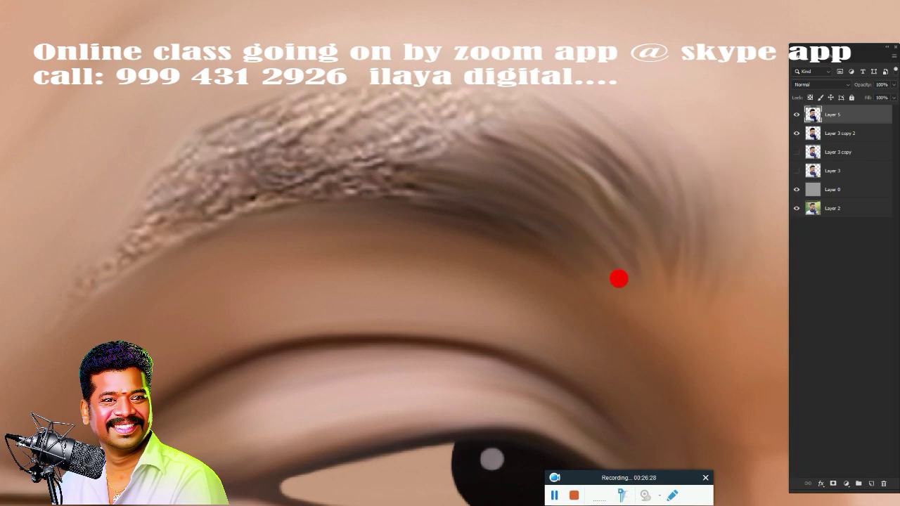
pyautogui.moveTo(197, 198)
pyautogui.mouseDown()
pyautogui.moveTo(44, 275)
pyautogui.moveTo(246, 81)
pyautogui.moveTo(149, 151)
pyautogui.moveTo(327, 100)
pyautogui.moveTo(161, 204)
pyautogui.moveTo(462, 184)
pyautogui.moveTo(120, 238)
pyautogui.moveTo(475, 171)
pyautogui.moveTo(46, 309)
pyautogui.moveTo(401, 174)
pyautogui.moveTo(450, 176)
pyautogui.moveTo(466, 187)
pyautogui.moveTo(45, 297)
pyautogui.moveTo(446, 132)
pyautogui.moveTo(330, 103)
pyautogui.moveTo(336, 80)
pyautogui.moveTo(511, 74)
pyautogui.moveTo(242, 75)
pyautogui.mouseUp()
pyautogui.moveTo(524, 86)
pyautogui.mouseDown()
pyautogui.moveTo(412, 40)
pyautogui.moveTo(534, 133)
pyautogui.moveTo(285, 114)
pyautogui.moveTo(309, 131)
pyautogui.mouseUp()
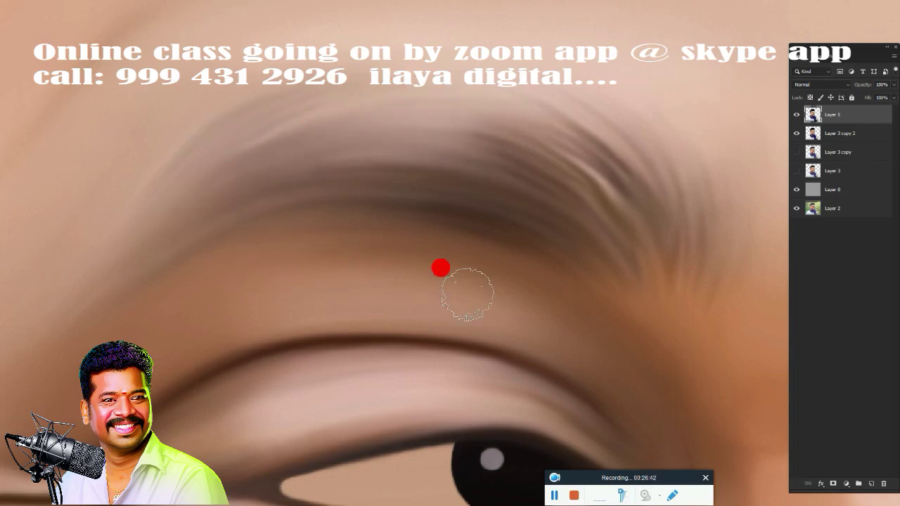
pyautogui.scroll(-5, 497, 271)
pyautogui.moveTo(505, 288)
pyautogui.mouseDown()
pyautogui.moveTo(148, 280)
pyautogui.moveTo(94, 235)
pyautogui.moveTo(193, 275)
pyautogui.moveTo(185, 261)
pyautogui.mouseUp()
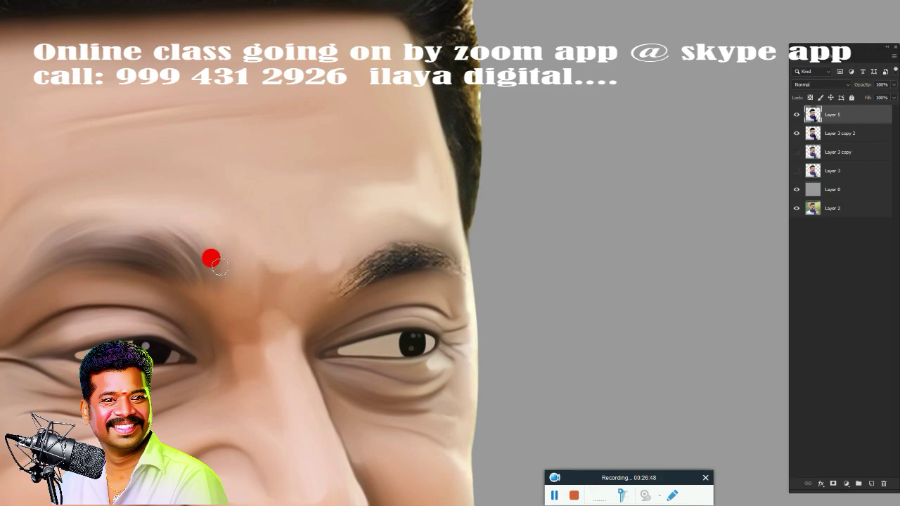
pyautogui.scroll(3, 346, 291)
pyautogui.moveTo(420, 191)
pyautogui.mouseDown()
pyautogui.moveTo(387, 214)
pyautogui.moveTo(410, 195)
pyautogui.moveTo(401, 215)
pyautogui.moveTo(274, 304)
pyautogui.moveTo(378, 240)
pyautogui.moveTo(321, 229)
pyautogui.moveTo(382, 181)
pyautogui.moveTo(367, 185)
pyautogui.moveTo(434, 159)
pyautogui.moveTo(376, 171)
pyautogui.moveTo(536, 185)
pyautogui.moveTo(573, 213)
pyautogui.moveTo(571, 200)
pyautogui.moveTo(541, 190)
pyautogui.moveTo(556, 217)
pyautogui.moveTo(386, 245)
pyautogui.moveTo(328, 275)
pyautogui.moveTo(500, 218)
pyautogui.moveTo(372, 204)
pyautogui.moveTo(390, 179)
pyautogui.moveTo(332, 200)
pyautogui.moveTo(528, 218)
pyautogui.moveTo(519, 192)
pyautogui.moveTo(553, 217)
pyautogui.moveTo(542, 231)
pyautogui.moveTo(488, 215)
pyautogui.moveTo(317, 268)
pyautogui.moveTo(314, 223)
pyautogui.moveTo(239, 211)
pyautogui.moveTo(260, 213)
pyautogui.mouseUp()
# Zoom out to the full portrait, then zoom in close on the teeth and lower lip.
pyautogui.scroll(-5, 245, 313)
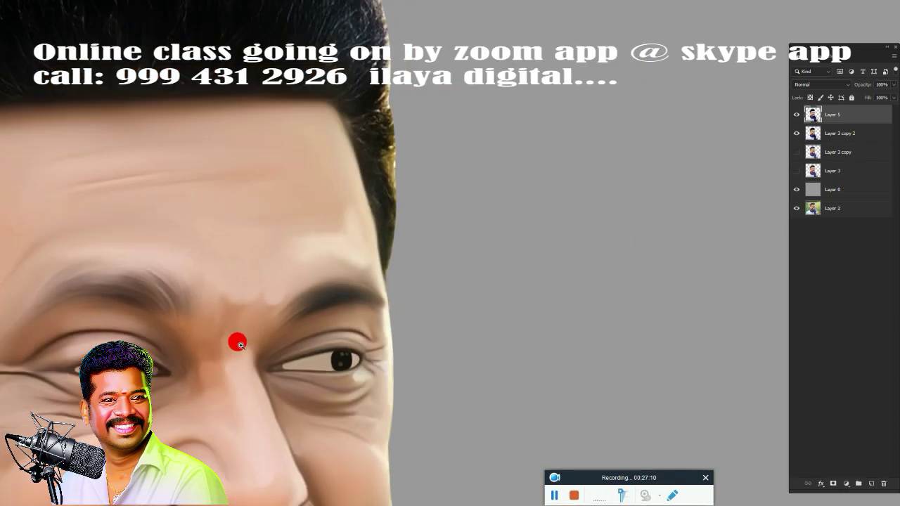
pyautogui.moveTo(237, 342); pyautogui.dragTo(539, 193)
pyautogui.scroll(-5, 477, 248)
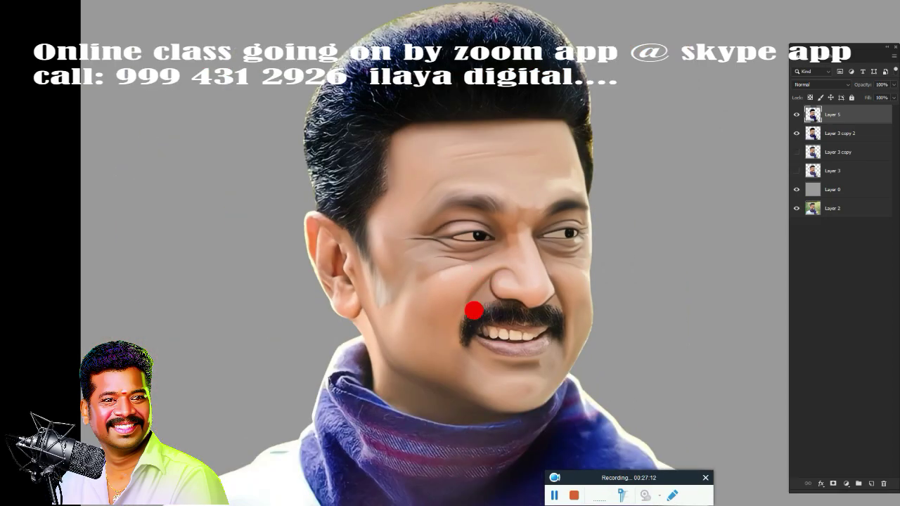
pyautogui.scroll(3, 442, 311)
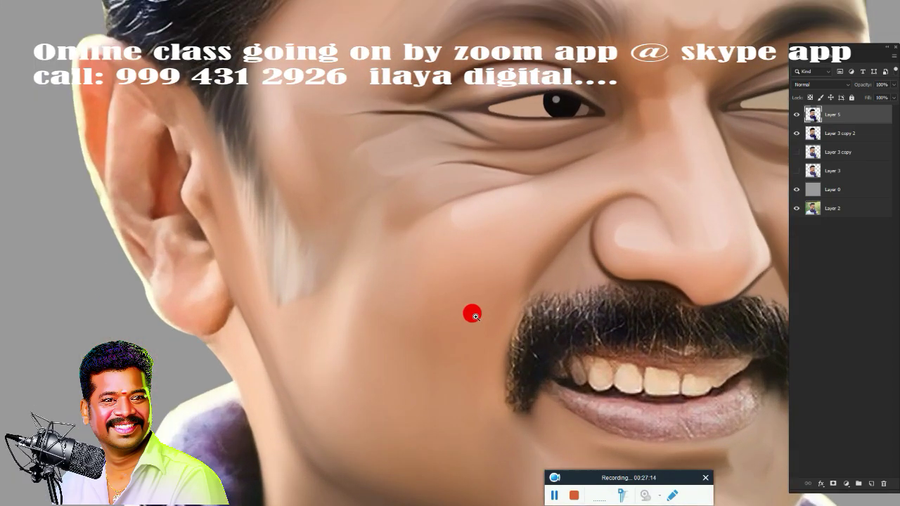
pyautogui.scroll(3, 472, 314)
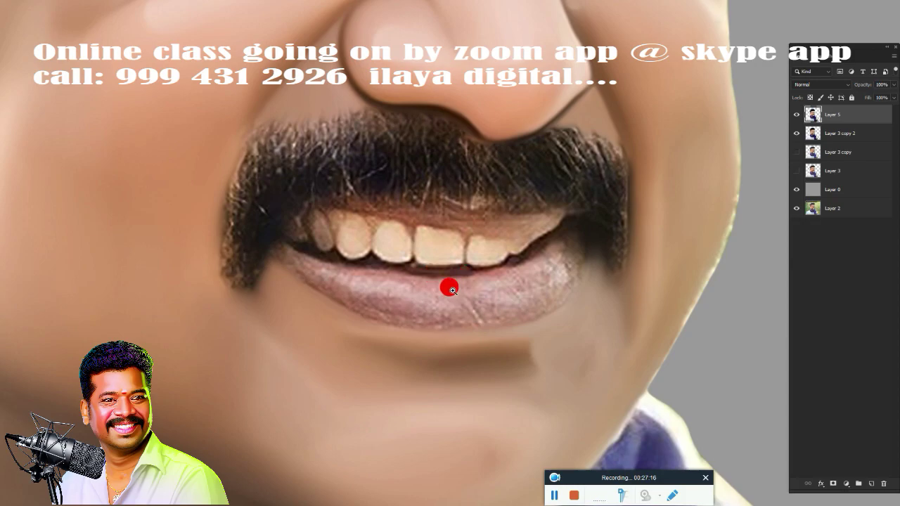
pyautogui.scroll(1, 464, 296)
pyautogui.scroll(-3, 475, 318)
pyautogui.scroll(-2, 451, 324)
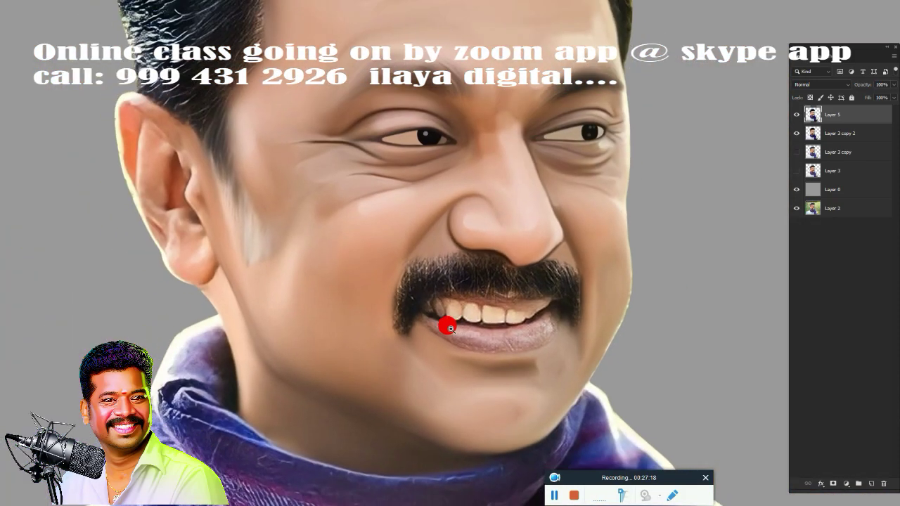
pyautogui.scroll(3, 450, 328)
pyautogui.scroll(2, 490, 331)
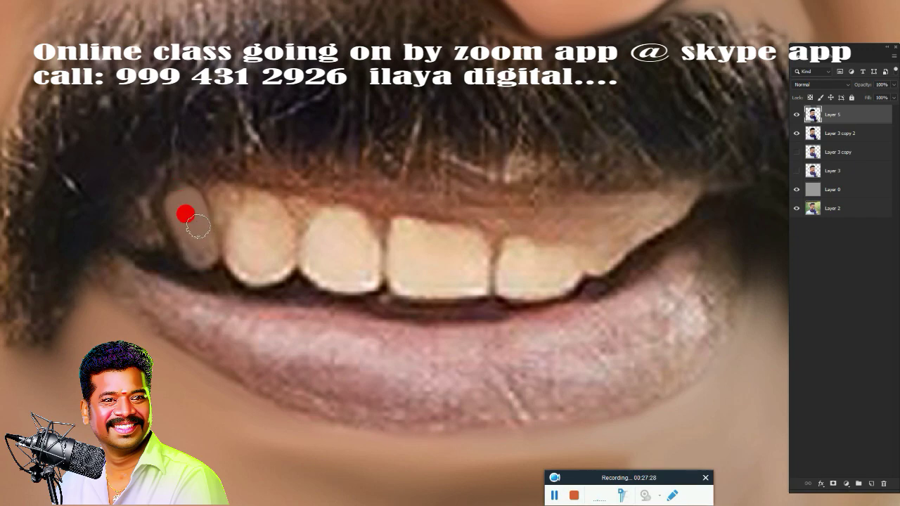
# Repaint the small left tooth and its dark neighbour in a flat cream tone, tidying their edges.
pyautogui.moveTo(186, 213); pyautogui.dragTo(185, 214)
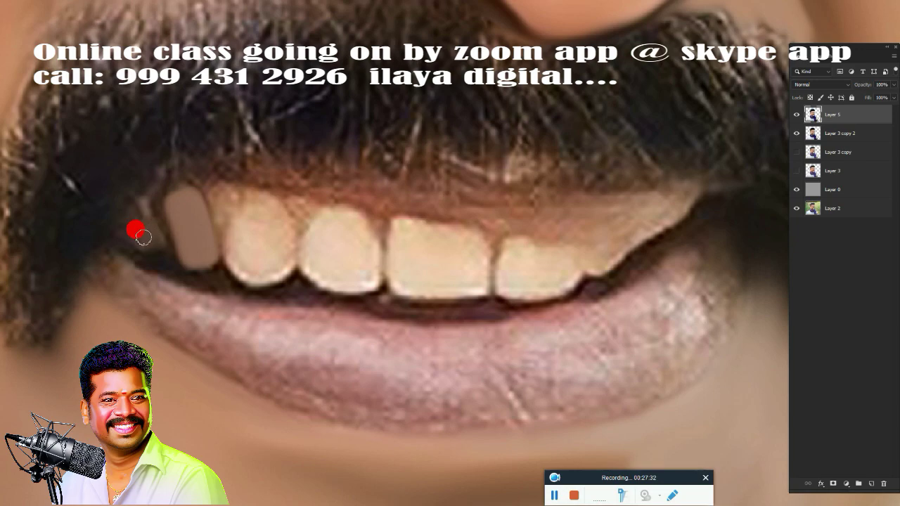
pyautogui.moveTo(167, 253)
pyautogui.mouseDown()
pyautogui.moveTo(145, 260)
pyautogui.moveTo(166, 263)
pyautogui.mouseUp()
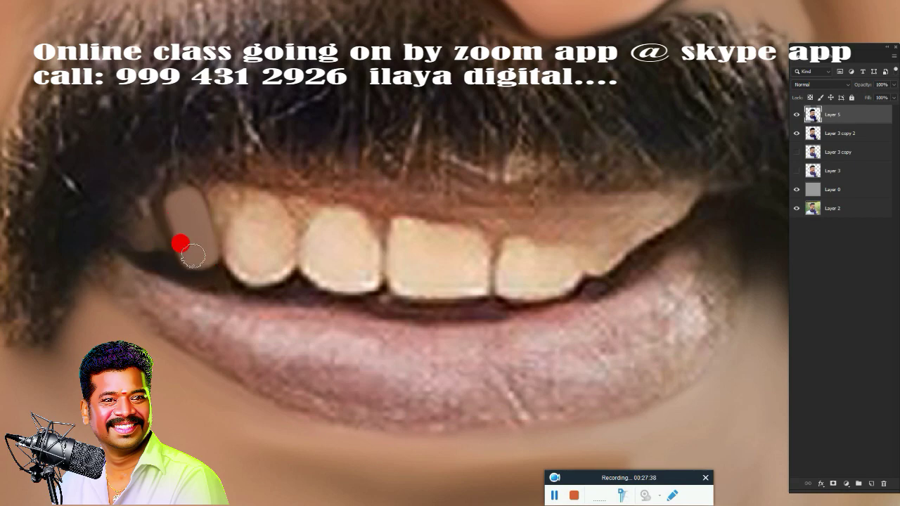
pyautogui.moveTo(192, 257)
pyautogui.mouseDown()
pyautogui.moveTo(189, 240)
pyautogui.moveTo(198, 246)
pyautogui.mouseUp()
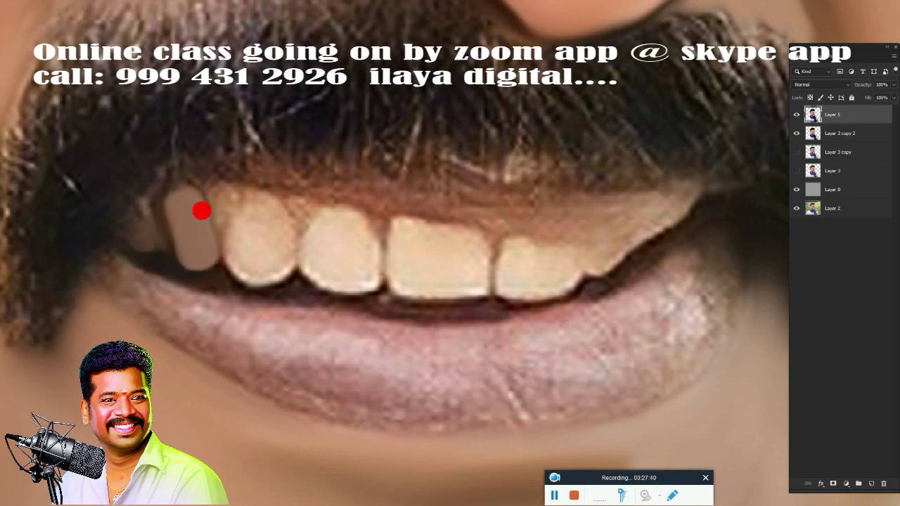
pyautogui.moveTo(202, 211)
pyautogui.mouseDown()
pyautogui.moveTo(217, 209)
pyautogui.moveTo(206, 190)
pyautogui.mouseUp()
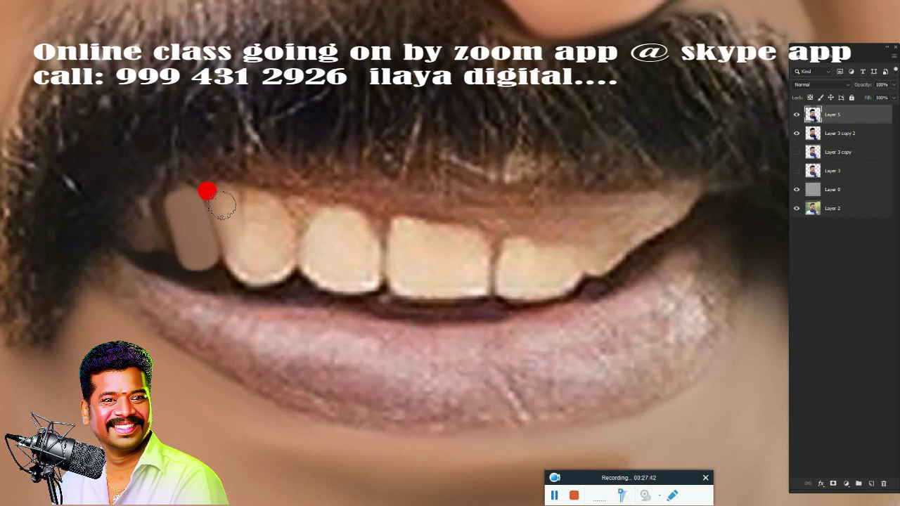
pyautogui.moveTo(242, 248)
pyautogui.mouseDown()
pyautogui.moveTo(232, 211)
pyautogui.moveTo(222, 237)
pyautogui.moveTo(255, 251)
pyautogui.moveTo(237, 255)
pyautogui.moveTo(259, 225)
pyautogui.moveTo(249, 195)
pyautogui.moveTo(218, 183)
pyautogui.moveTo(251, 191)
pyautogui.moveTo(263, 215)
pyautogui.moveTo(211, 193)
pyautogui.moveTo(215, 223)
pyautogui.moveTo(310, 229)
pyautogui.moveTo(305, 217)
pyautogui.moveTo(316, 207)
pyautogui.moveTo(344, 214)
pyautogui.moveTo(353, 253)
pyautogui.moveTo(351, 223)
pyautogui.moveTo(337, 230)
pyautogui.moveTo(342, 215)
pyautogui.moveTo(335, 231)
pyautogui.moveTo(300, 239)
pyautogui.moveTo(314, 257)
pyautogui.moveTo(390, 249)
pyautogui.moveTo(344, 260)
pyautogui.moveTo(388, 265)
pyautogui.moveTo(386, 235)
pyautogui.moveTo(401, 237)
pyautogui.moveTo(394, 211)
pyautogui.moveTo(443, 221)
pyautogui.moveTo(456, 272)
pyautogui.moveTo(427, 281)
pyautogui.moveTo(469, 284)
pyautogui.moveTo(467, 248)
pyautogui.mouseUp()
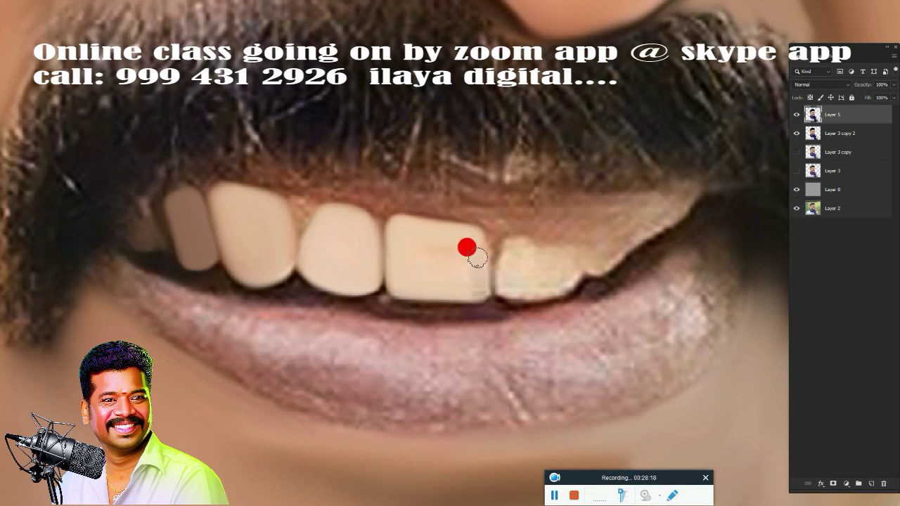
# Warp the central and right teeth's edges and straighten the teeth's lower outlines and side edges.
pyautogui.moveTo(467, 280)
pyautogui.mouseDown()
pyautogui.moveTo(466, 240)
pyautogui.moveTo(412, 239)
pyautogui.moveTo(415, 258)
pyautogui.moveTo(501, 248)
pyautogui.moveTo(490, 231)
pyautogui.moveTo(496, 258)
pyautogui.moveTo(495, 243)
pyautogui.moveTo(523, 233)
pyautogui.moveTo(497, 249)
pyautogui.moveTo(494, 234)
pyautogui.moveTo(542, 233)
pyautogui.moveTo(553, 251)
pyautogui.moveTo(512, 279)
pyautogui.moveTo(550, 274)
pyautogui.moveTo(505, 263)
pyautogui.moveTo(505, 249)
pyautogui.moveTo(494, 256)
pyautogui.mouseUp()
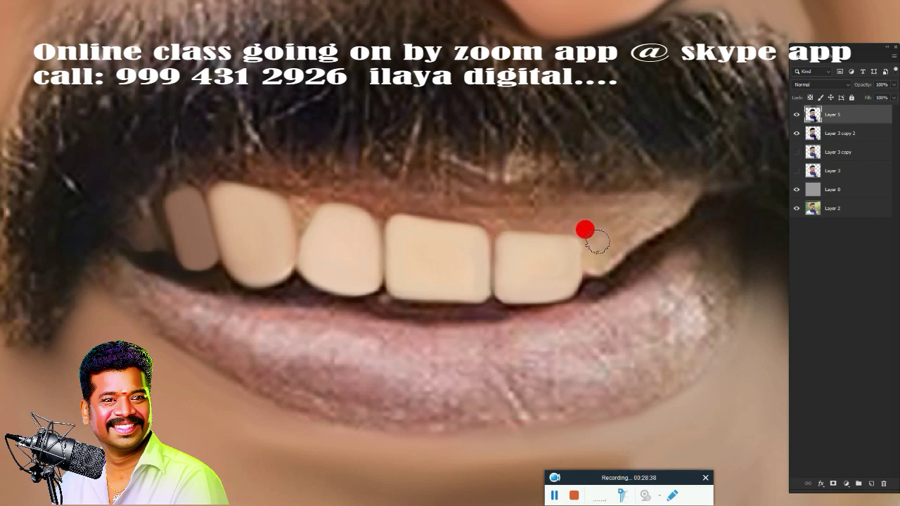
pyautogui.moveTo(595, 233)
pyautogui.mouseDown()
pyautogui.moveTo(615, 223)
pyautogui.moveTo(593, 247)
pyautogui.moveTo(669, 235)
pyautogui.moveTo(586, 289)
pyautogui.mouseUp()
pyautogui.moveTo(489, 301)
pyautogui.mouseDown()
pyautogui.moveTo(567, 294)
pyautogui.moveTo(448, 307)
pyautogui.mouseUp()
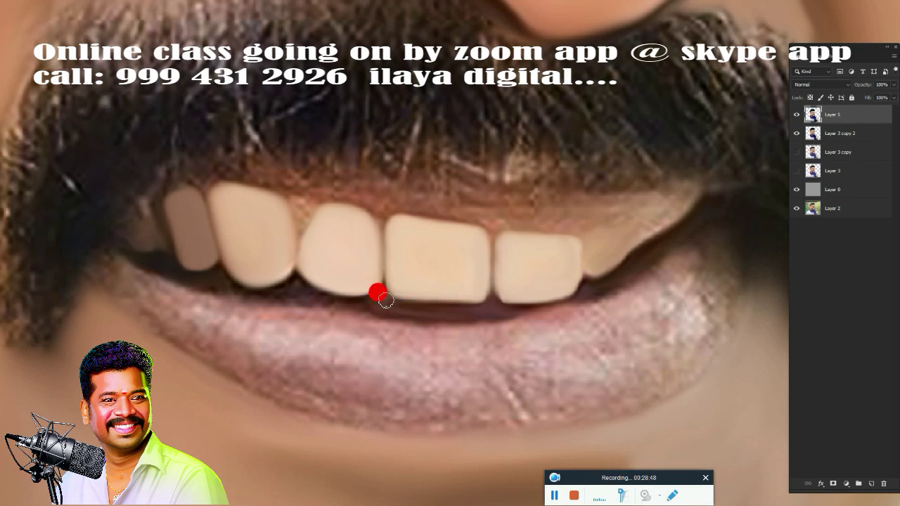
pyautogui.moveTo(377, 301)
pyautogui.mouseDown()
pyautogui.moveTo(338, 300)
pyautogui.moveTo(342, 307)
pyautogui.mouseUp()
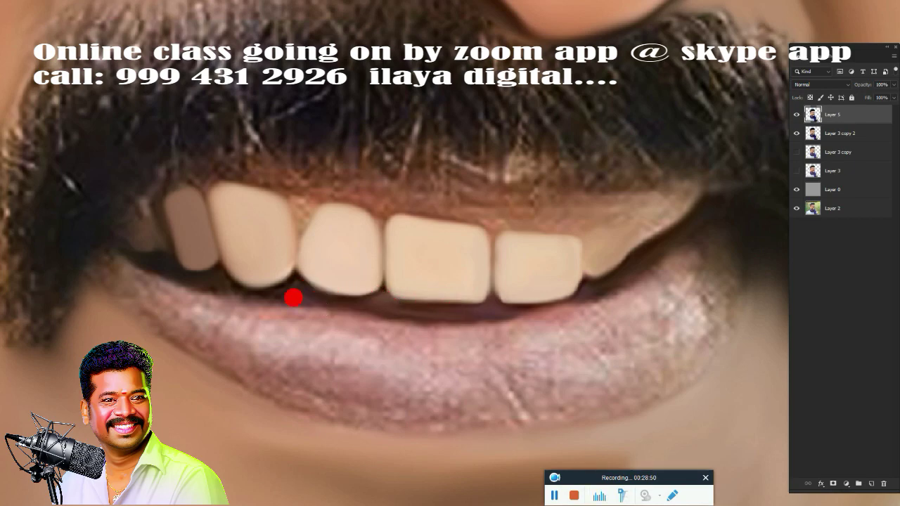
pyautogui.moveTo(261, 294); pyautogui.dragTo(306, 302)
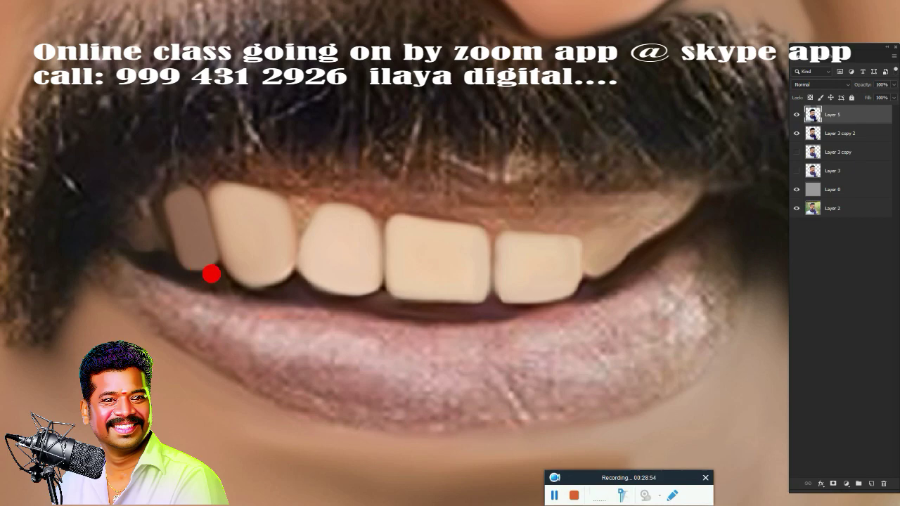
pyautogui.moveTo(219, 280)
pyautogui.mouseDown()
pyautogui.moveTo(260, 294)
pyautogui.moveTo(279, 288)
pyautogui.mouseUp()
pyautogui.moveTo(209, 279); pyautogui.dragTo(254, 296)
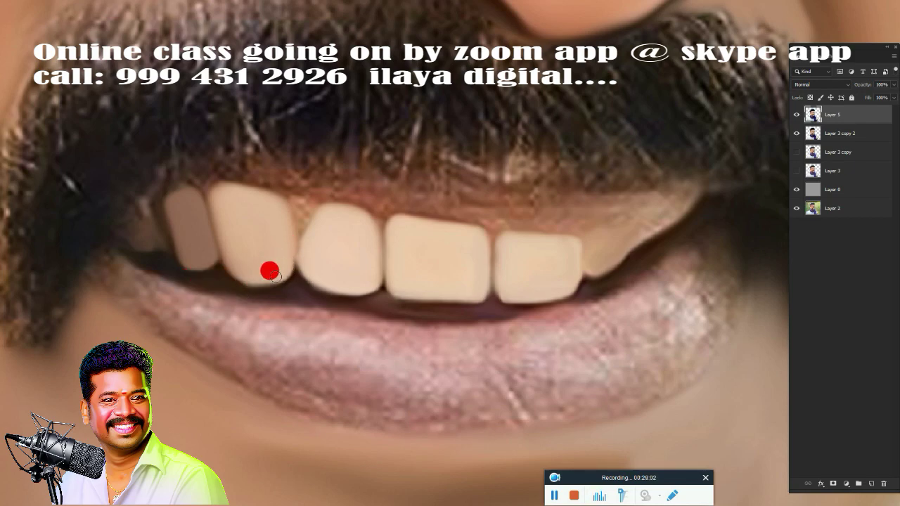
pyautogui.moveTo(382, 293); pyautogui.dragTo(370, 245)
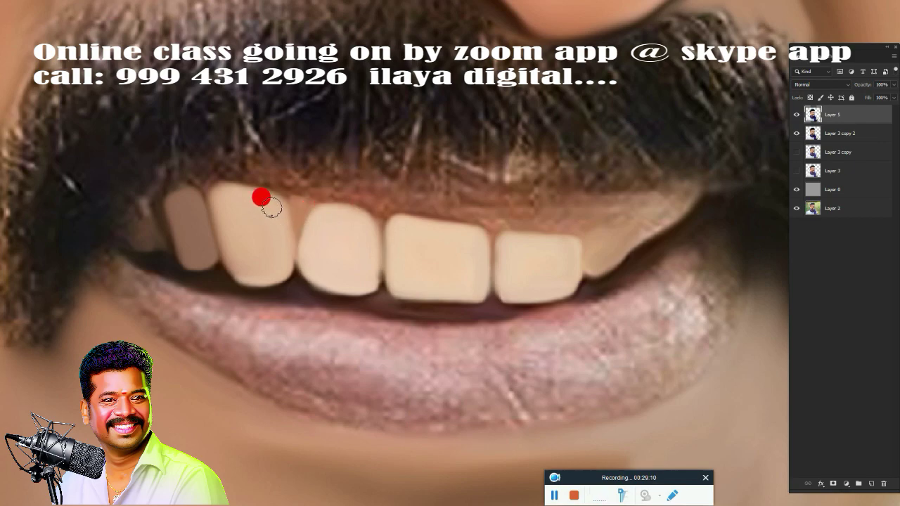
pyautogui.moveTo(271, 207); pyautogui.dragTo(278, 237)
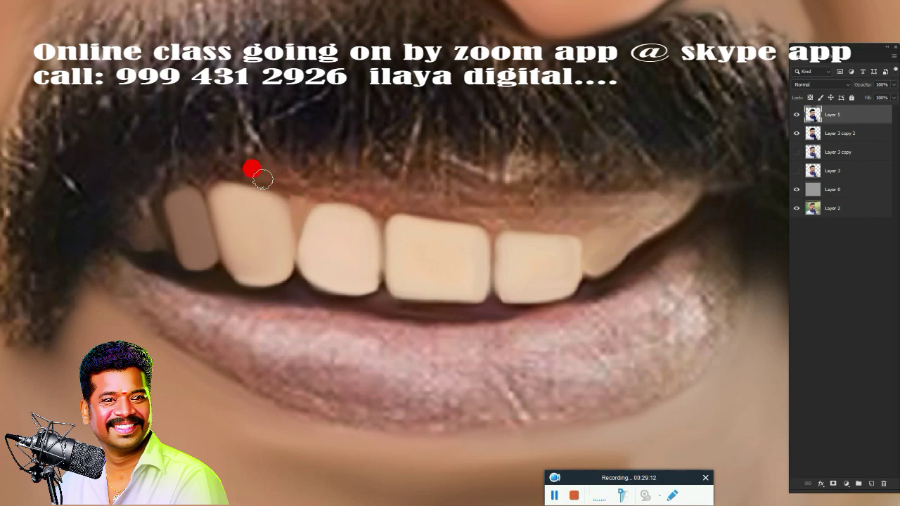
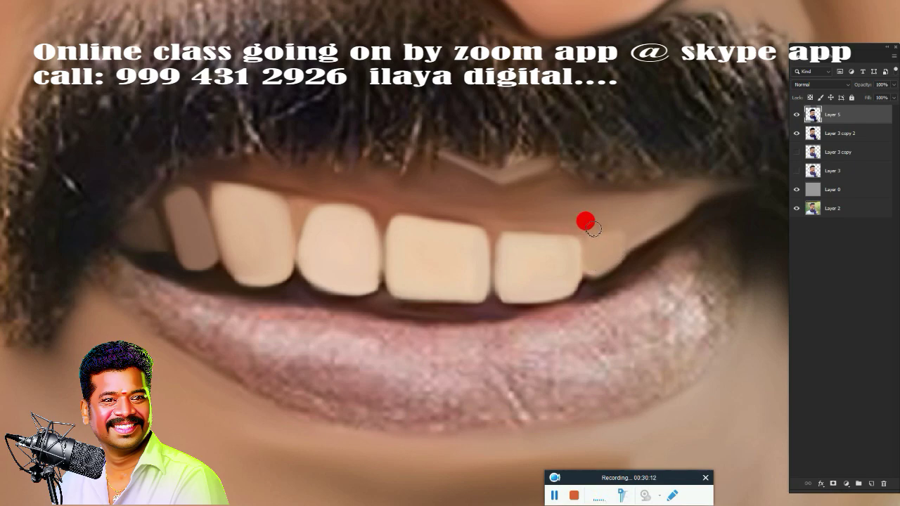
# Soften and lighten the dark shading at the right mouth corner with lighter paint.
pyautogui.scroll(-2, 614, 255)
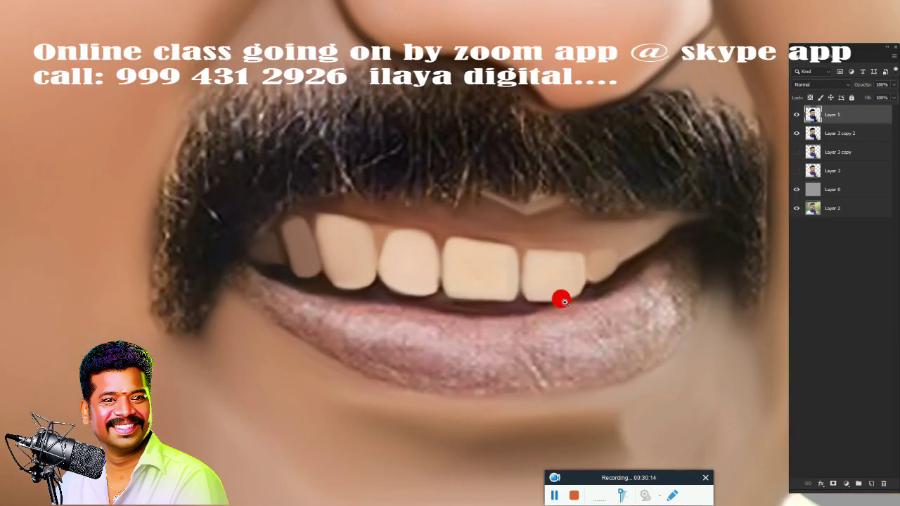
pyautogui.scroll(-2, 559, 302)
pyautogui.scroll(-1, 555, 336)
pyautogui.scroll(-2, 509, 255)
pyautogui.scroll(3, 457, 286)
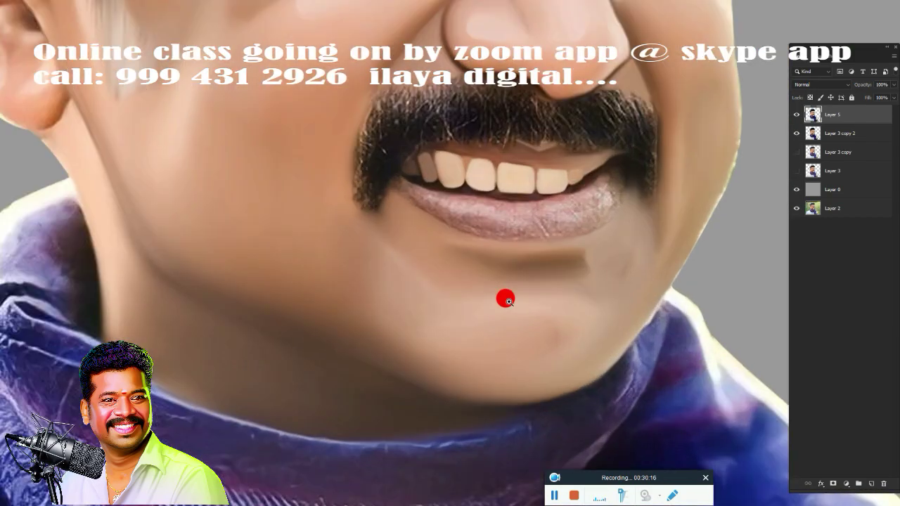
pyautogui.scroll(1, 504, 299)
pyautogui.scroll(2, 462, 296)
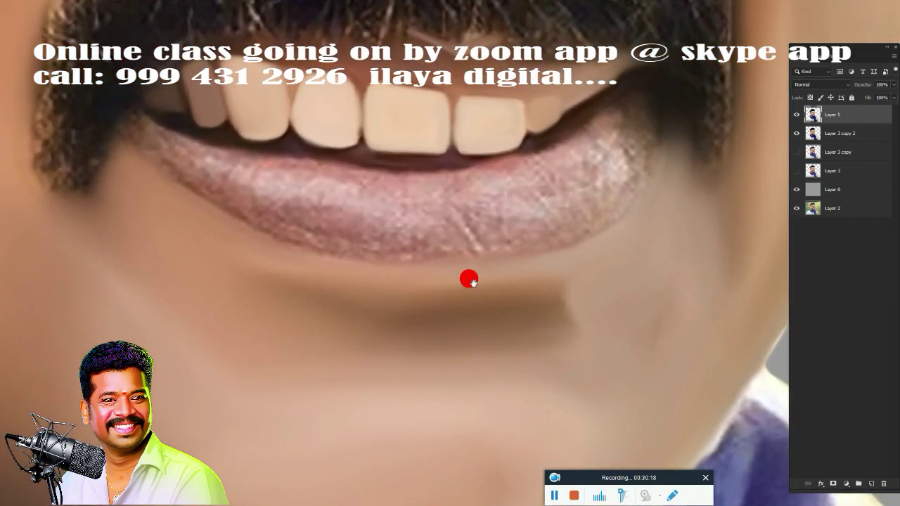
pyautogui.scroll(-1, 426, 302)
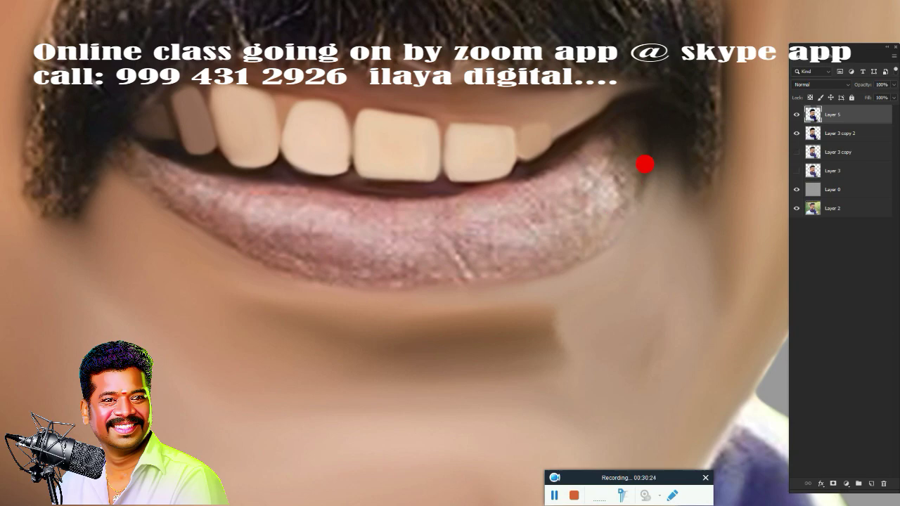
pyautogui.moveTo(640, 160); pyautogui.dragTo(658, 130)
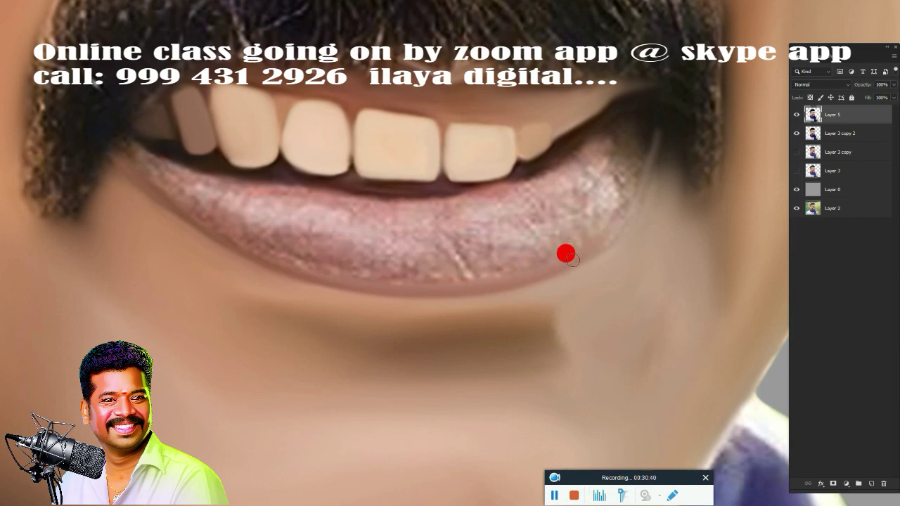
pyautogui.moveTo(640, 185)
pyautogui.mouseDown()
pyautogui.moveTo(639, 147)
pyautogui.moveTo(661, 116)
pyautogui.mouseUp()
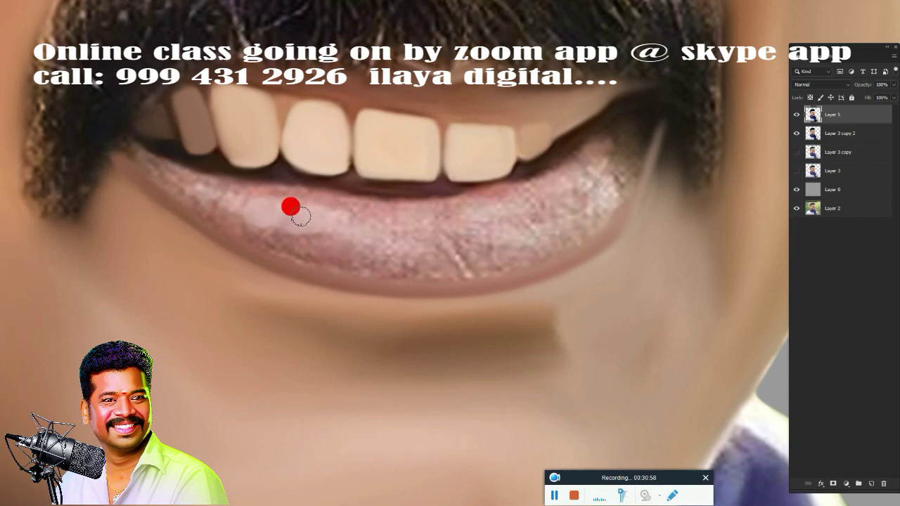
# Paint smooth lighter tones over the lower lip, blending its upper edge and corner.
pyautogui.moveTo(290, 207)
pyautogui.mouseDown()
pyautogui.moveTo(321, 212)
pyautogui.moveTo(219, 209)
pyautogui.moveTo(227, 189)
pyautogui.mouseUp()
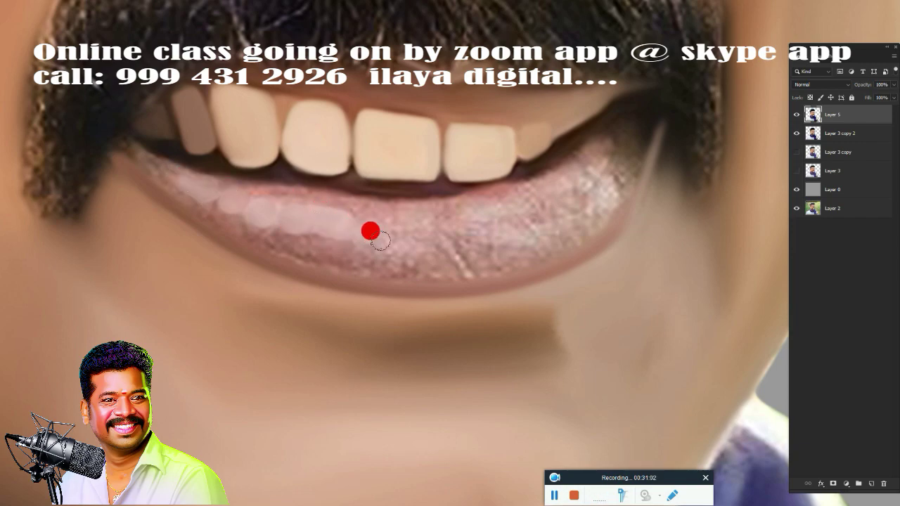
pyautogui.moveTo(373, 222)
pyautogui.mouseDown()
pyautogui.moveTo(356, 231)
pyautogui.moveTo(372, 213)
pyautogui.moveTo(416, 219)
pyautogui.moveTo(392, 218)
pyautogui.moveTo(422, 207)
pyautogui.moveTo(408, 239)
pyautogui.moveTo(495, 197)
pyautogui.moveTo(470, 233)
pyautogui.moveTo(494, 233)
pyautogui.moveTo(539, 187)
pyautogui.moveTo(555, 191)
pyautogui.moveTo(528, 224)
pyautogui.moveTo(601, 155)
pyautogui.moveTo(603, 177)
pyautogui.moveTo(611, 150)
pyautogui.moveTo(589, 177)
pyautogui.moveTo(581, 156)
pyautogui.moveTo(621, 120)
pyautogui.moveTo(589, 136)
pyautogui.moveTo(627, 91)
pyautogui.mouseUp()
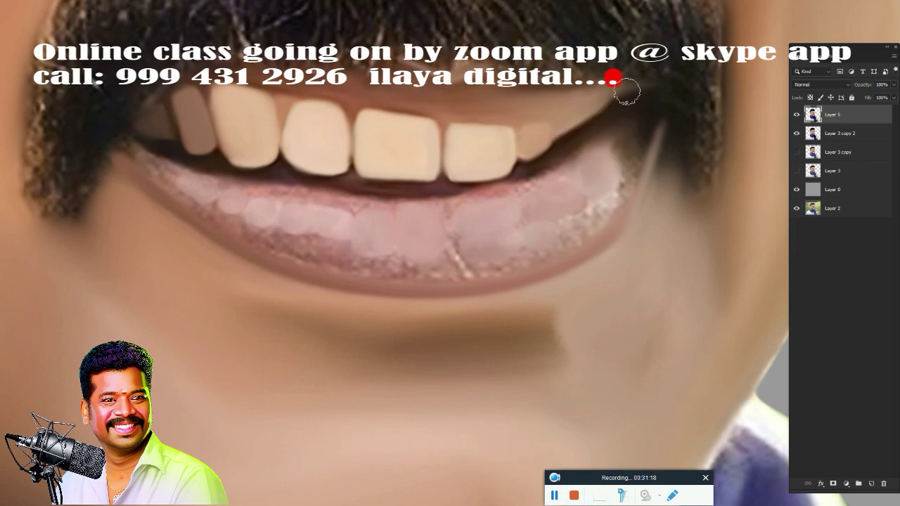
pyautogui.moveTo(576, 143)
pyautogui.mouseDown()
pyautogui.moveTo(639, 100)
pyautogui.moveTo(623, 141)
pyautogui.moveTo(643, 105)
pyautogui.moveTo(619, 195)
pyautogui.moveTo(488, 270)
pyautogui.moveTo(408, 277)
pyautogui.moveTo(387, 276)
pyautogui.moveTo(415, 265)
pyautogui.moveTo(385, 273)
pyautogui.moveTo(250, 236)
pyautogui.moveTo(131, 161)
pyautogui.moveTo(145, 161)
pyautogui.moveTo(119, 142)
pyautogui.moveTo(137, 177)
pyautogui.moveTo(115, 149)
pyautogui.moveTo(179, 181)
pyautogui.moveTo(183, 173)
pyautogui.moveTo(424, 206)
pyautogui.moveTo(560, 175)
pyautogui.moveTo(543, 176)
pyautogui.moveTo(633, 119)
pyautogui.moveTo(615, 197)
pyautogui.moveTo(599, 211)
pyautogui.moveTo(631, 177)
pyautogui.moveTo(537, 252)
pyautogui.moveTo(430, 277)
pyautogui.moveTo(404, 271)
pyautogui.moveTo(585, 235)
pyautogui.moveTo(358, 263)
pyautogui.moveTo(200, 209)
pyautogui.moveTo(288, 246)
pyautogui.moveTo(292, 224)
pyautogui.moveTo(247, 206)
pyautogui.moveTo(276, 204)
pyautogui.mouseUp()
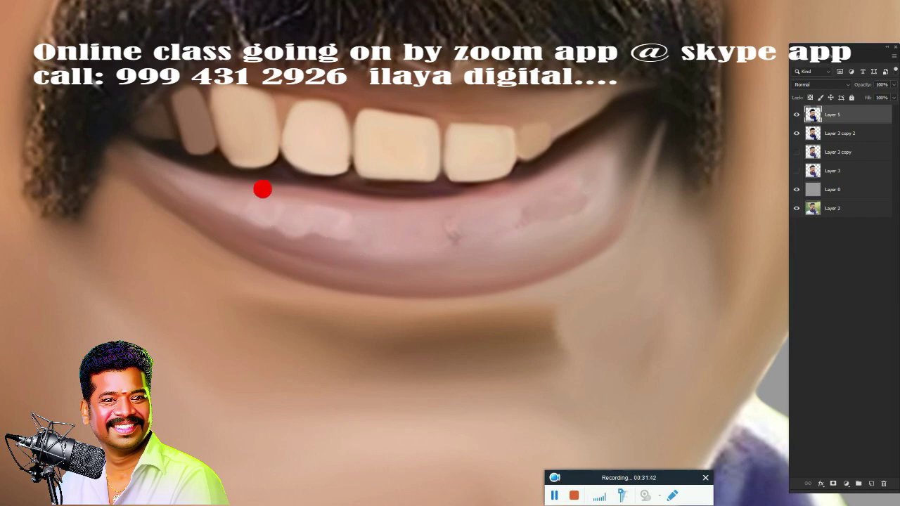
pyautogui.moveTo(332, 230)
pyautogui.mouseDown()
pyautogui.moveTo(464, 237)
pyautogui.moveTo(584, 200)
pyautogui.moveTo(431, 266)
pyautogui.moveTo(227, 221)
pyautogui.moveTo(156, 176)
pyautogui.moveTo(145, 202)
pyautogui.moveTo(101, 169)
pyautogui.moveTo(133, 225)
pyautogui.moveTo(499, 301)
pyautogui.moveTo(631, 265)
pyautogui.moveTo(641, 206)
pyautogui.moveTo(633, 130)
pyautogui.moveTo(647, 101)
pyautogui.moveTo(641, 137)
pyautogui.mouseUp()
pyautogui.moveTo(597, 104); pyautogui.dragTo(536, 138)
pyautogui.moveTo(505, 211)
pyautogui.mouseDown()
pyautogui.moveTo(553, 103)
pyautogui.moveTo(498, 159)
pyautogui.mouseUp()
# Smudge the hairs on the mustache's right side into soft, flowing strands.
pyautogui.scroll(-4, 468, 283)
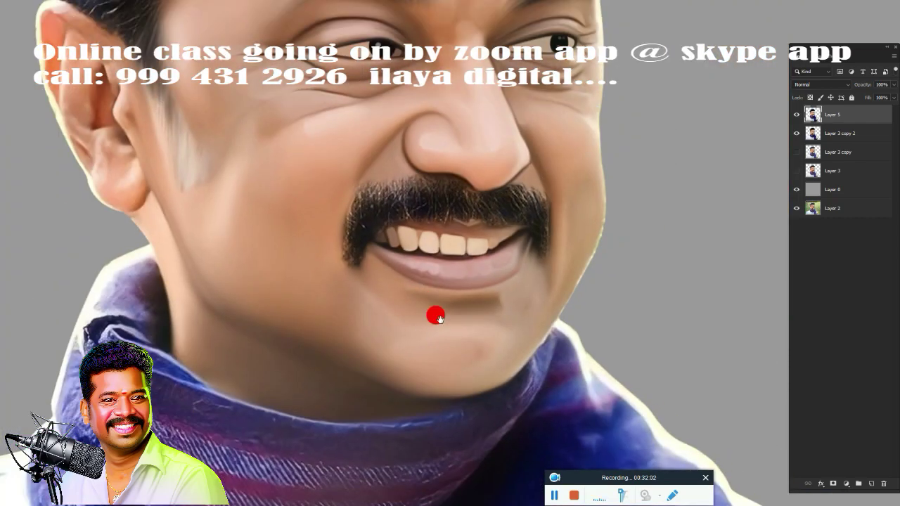
pyautogui.scroll(3, 416, 342)
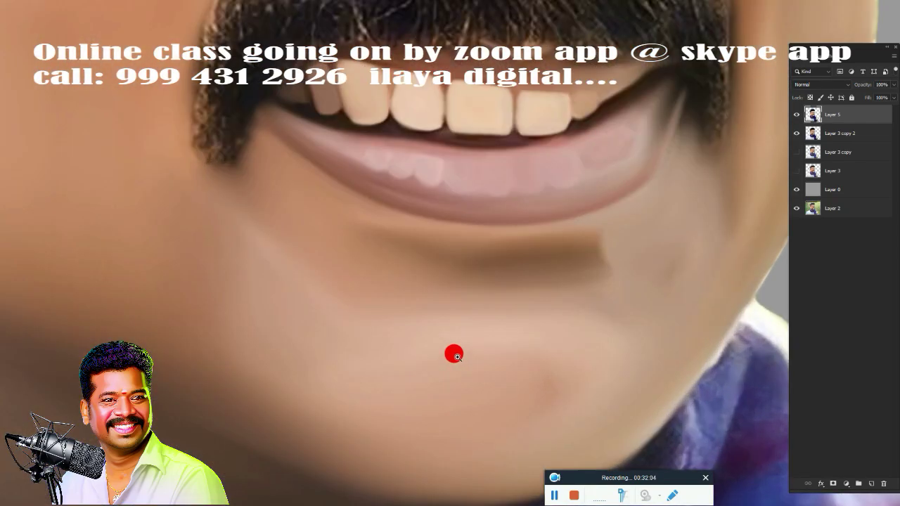
pyautogui.scroll(2, 453, 354)
pyautogui.scroll(2, 352, 372)
pyautogui.scroll(2, 378, 317)
pyautogui.scroll(2, 420, 312)
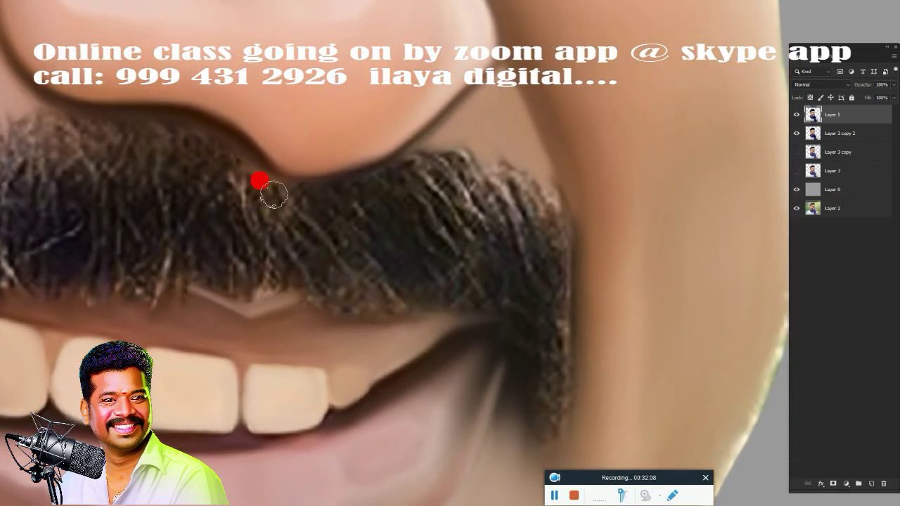
pyautogui.moveTo(281, 200)
pyautogui.mouseDown()
pyautogui.moveTo(331, 241)
pyautogui.moveTo(337, 197)
pyautogui.moveTo(392, 221)
pyautogui.moveTo(401, 181)
pyautogui.moveTo(438, 180)
pyautogui.moveTo(486, 211)
pyautogui.moveTo(562, 219)
pyautogui.moveTo(554, 243)
pyautogui.mouseUp()
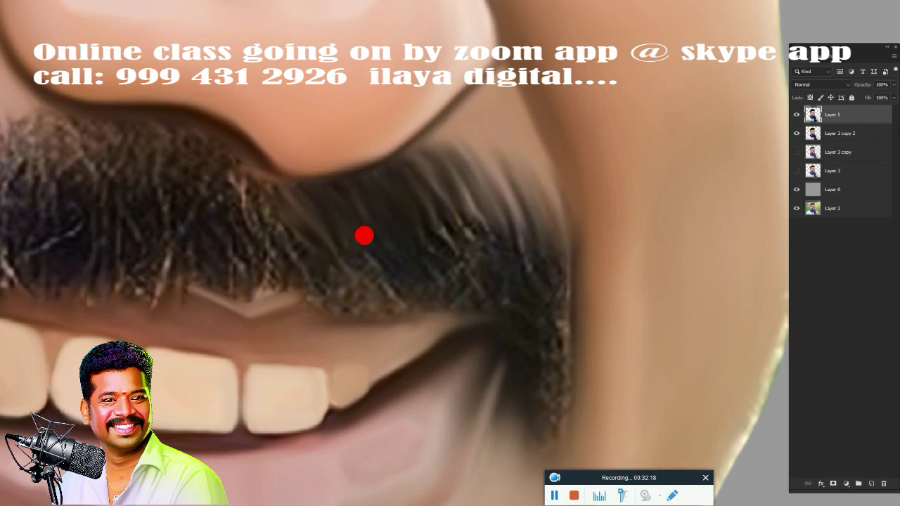
pyautogui.moveTo(364, 235)
pyautogui.mouseDown()
pyautogui.moveTo(245, 197)
pyautogui.moveTo(240, 183)
pyautogui.moveTo(251, 253)
pyautogui.moveTo(235, 255)
pyautogui.moveTo(263, 241)
pyautogui.moveTo(260, 213)
pyautogui.moveTo(347, 283)
pyautogui.moveTo(361, 209)
pyautogui.moveTo(387, 221)
pyautogui.moveTo(428, 267)
pyautogui.moveTo(444, 254)
pyautogui.moveTo(445, 199)
pyautogui.moveTo(462, 191)
pyautogui.moveTo(415, 157)
pyautogui.moveTo(470, 191)
pyautogui.moveTo(502, 231)
pyautogui.moveTo(530, 307)
pyautogui.moveTo(551, 316)
pyautogui.moveTo(542, 372)
pyautogui.moveTo(524, 310)
pyautogui.moveTo(511, 326)
pyautogui.moveTo(499, 424)
pyautogui.moveTo(509, 358)
pyautogui.moveTo(542, 308)
pyautogui.moveTo(553, 240)
pyautogui.mouseUp()
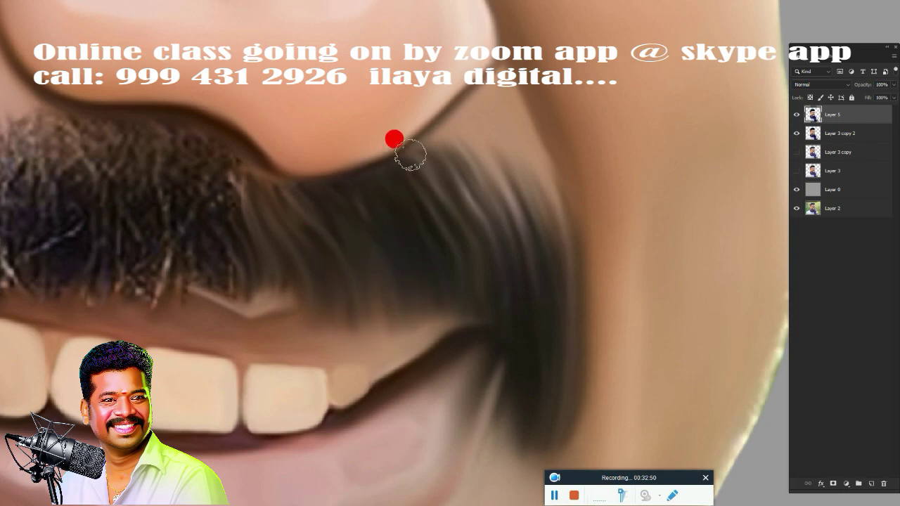
# Smudge the mustache's left edge, upper and lower, into smooth hair strands.
pyautogui.scroll(-3, 280, 207)
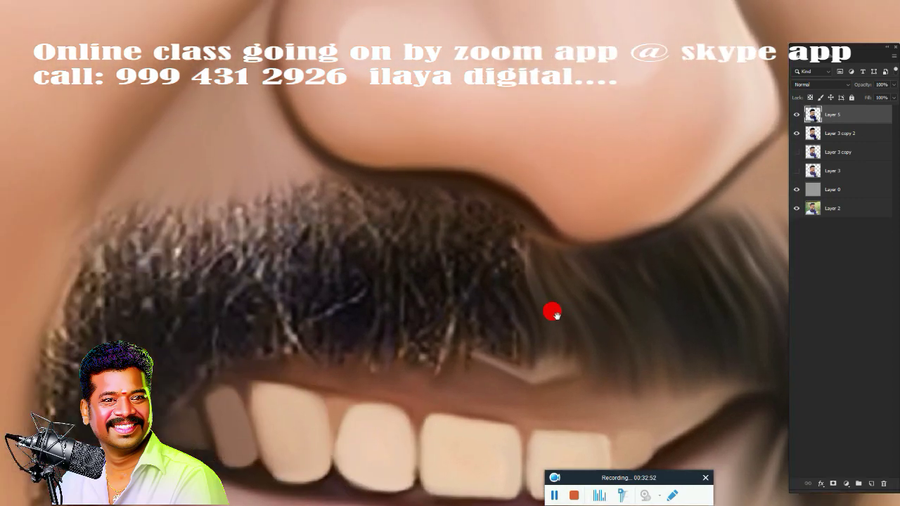
pyautogui.scroll(3, 406, 243)
pyautogui.moveTo(151, 265); pyautogui.dragTo(274, 205)
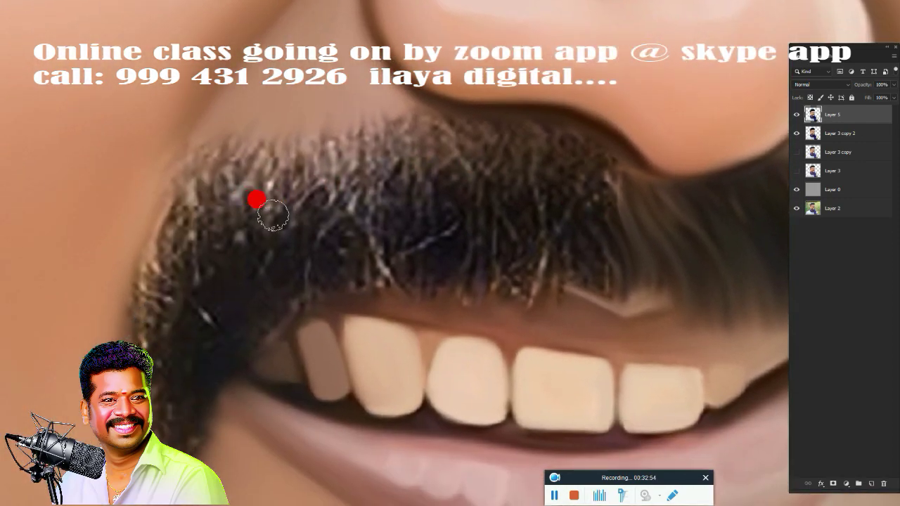
pyautogui.moveTo(213, 143)
pyautogui.mouseDown()
pyautogui.moveTo(161, 183)
pyautogui.moveTo(189, 95)
pyautogui.moveTo(153, 227)
pyautogui.moveTo(204, 91)
pyautogui.moveTo(213, 247)
pyautogui.moveTo(278, 120)
pyautogui.moveTo(282, 184)
pyautogui.moveTo(257, 251)
pyautogui.moveTo(303, 206)
pyautogui.moveTo(342, 121)
pyautogui.moveTo(359, 121)
pyautogui.moveTo(378, 154)
pyautogui.moveTo(431, 185)
pyautogui.moveTo(427, 132)
pyautogui.moveTo(493, 126)
pyautogui.moveTo(536, 213)
pyautogui.moveTo(558, 203)
pyautogui.moveTo(585, 209)
pyautogui.moveTo(598, 170)
pyautogui.moveTo(578, 144)
pyautogui.moveTo(605, 146)
pyautogui.moveTo(445, 116)
pyautogui.mouseUp()
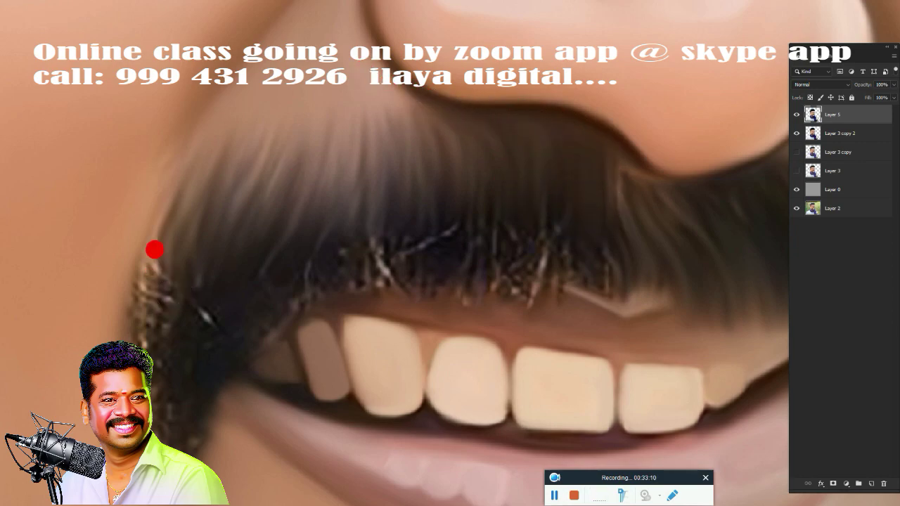
pyautogui.moveTo(155, 250)
pyautogui.mouseDown()
pyautogui.moveTo(122, 268)
pyautogui.moveTo(134, 221)
pyautogui.moveTo(140, 258)
pyautogui.moveTo(192, 275)
pyautogui.moveTo(251, 225)
pyautogui.moveTo(274, 219)
pyautogui.mouseUp()
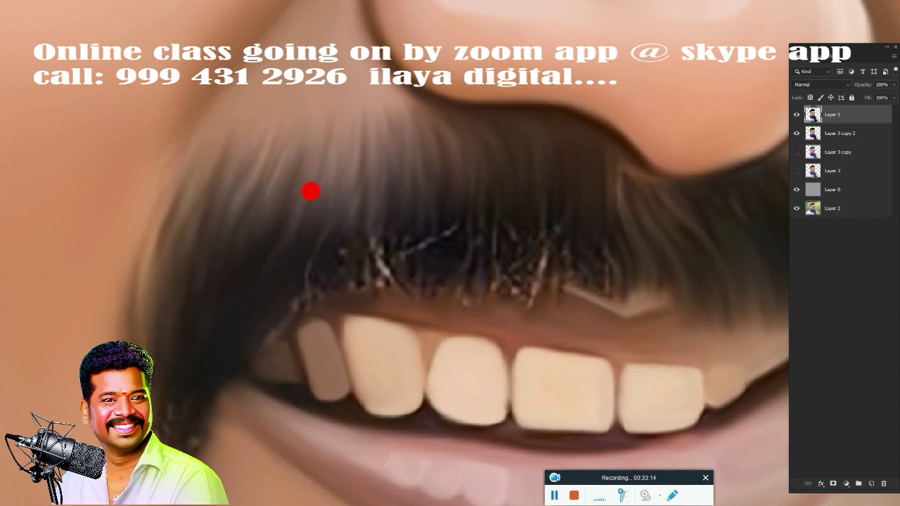
pyautogui.moveTo(311, 191)
pyautogui.mouseDown()
pyautogui.moveTo(278, 257)
pyautogui.moveTo(283, 273)
pyautogui.moveTo(273, 273)
pyautogui.moveTo(233, 329)
pyautogui.mouseUp()
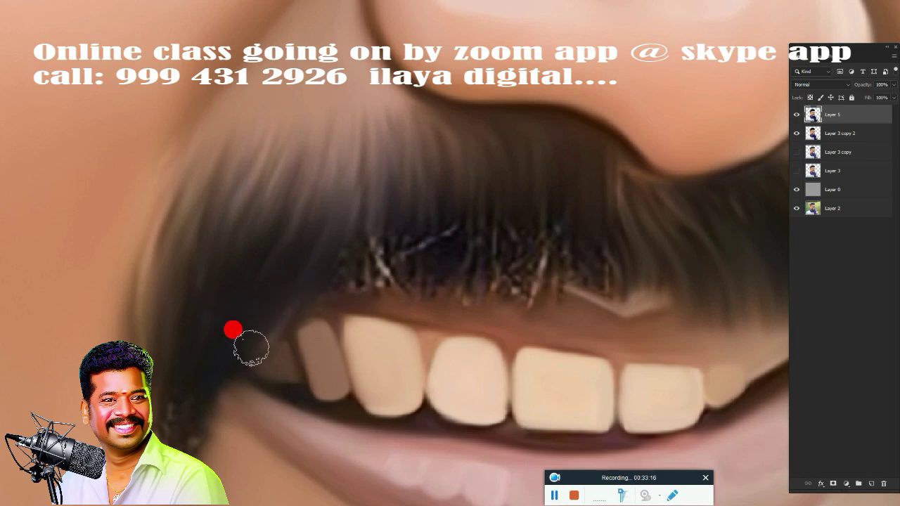
# Smooth the white strands through the mustache's middle and its tip beside the mouth corner.
pyautogui.moveTo(338, 272)
pyautogui.mouseDown()
pyautogui.moveTo(362, 258)
pyautogui.moveTo(370, 217)
pyautogui.moveTo(389, 209)
pyautogui.mouseUp()
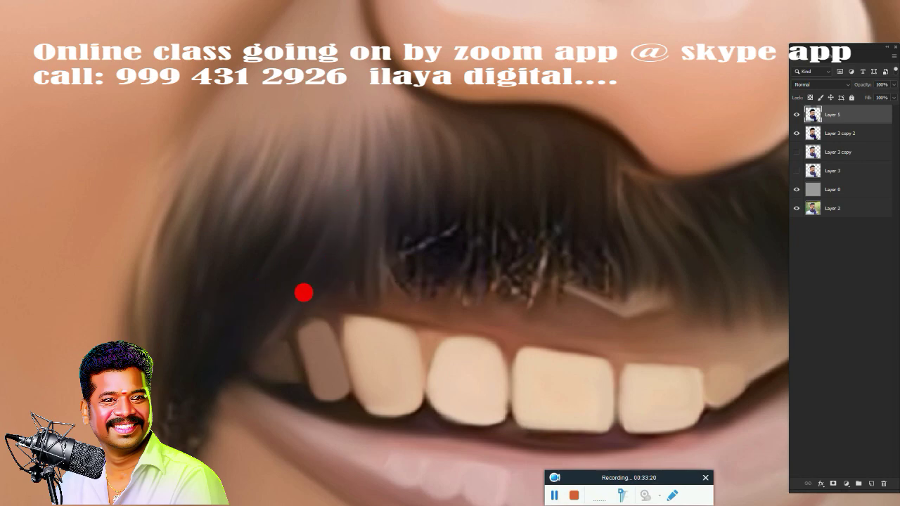
pyautogui.hotkey('ctrl', 'z')
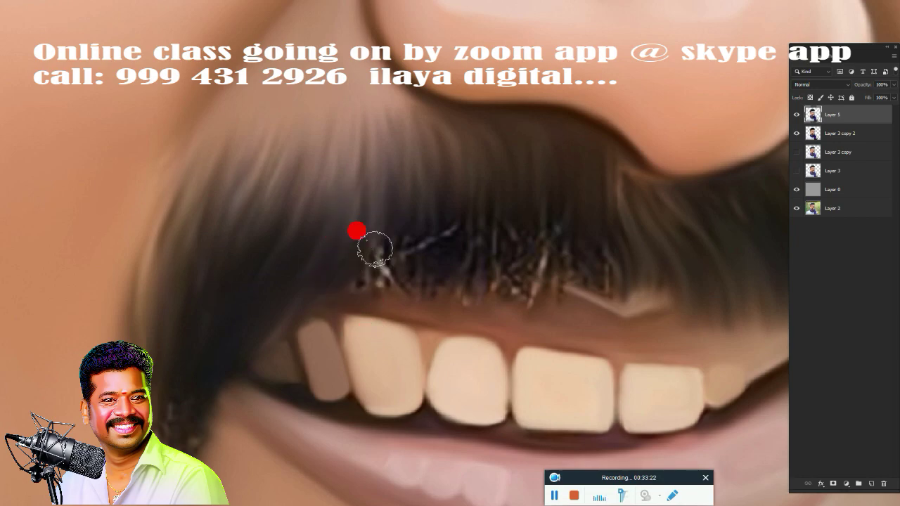
pyautogui.moveTo(436, 273)
pyautogui.mouseDown()
pyautogui.moveTo(512, 259)
pyautogui.moveTo(553, 213)
pyautogui.moveTo(597, 220)
pyautogui.moveTo(603, 235)
pyautogui.moveTo(619, 205)
pyautogui.moveTo(636, 201)
pyautogui.mouseUp()
pyautogui.moveTo(608, 243); pyautogui.dragTo(615, 222)
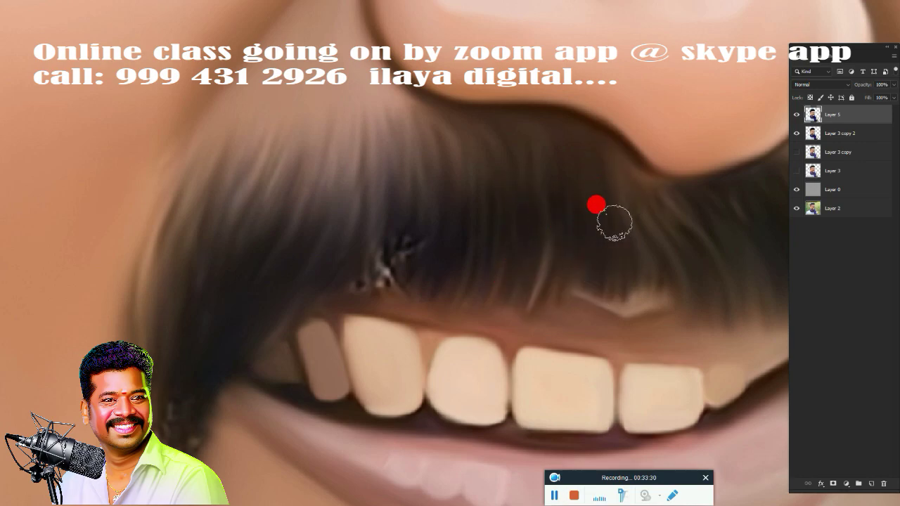
pyautogui.moveTo(584, 251)
pyautogui.mouseDown()
pyautogui.moveTo(565, 230)
pyautogui.moveTo(522, 271)
pyautogui.moveTo(457, 300)
pyautogui.moveTo(386, 260)
pyautogui.moveTo(361, 218)
pyautogui.moveTo(418, 217)
pyautogui.moveTo(433, 300)
pyautogui.mouseUp()
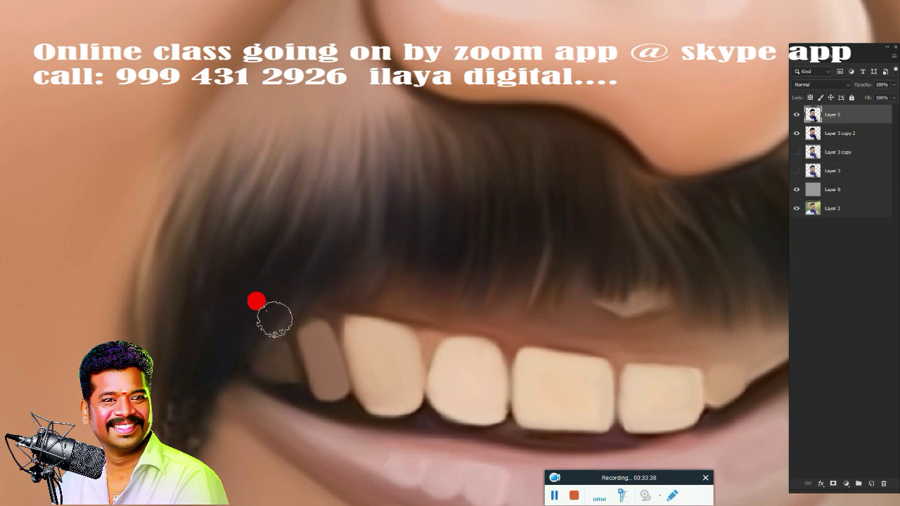
pyautogui.moveTo(171, 344)
pyautogui.mouseDown()
pyautogui.moveTo(263, 192)
pyautogui.moveTo(207, 328)
pyautogui.moveTo(222, 389)
pyautogui.moveTo(263, 277)
pyautogui.moveTo(282, 274)
pyautogui.moveTo(265, 364)
pyautogui.mouseUp()
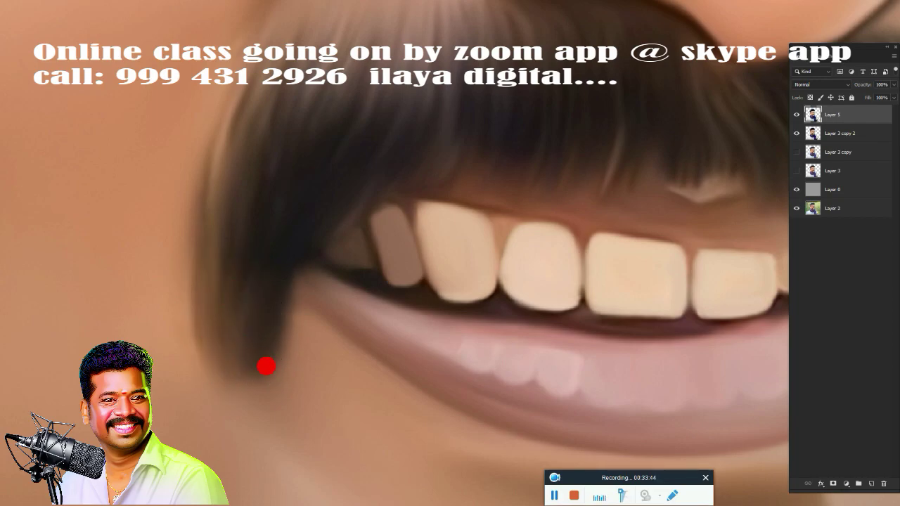
pyautogui.scroll(-5, 266, 366)
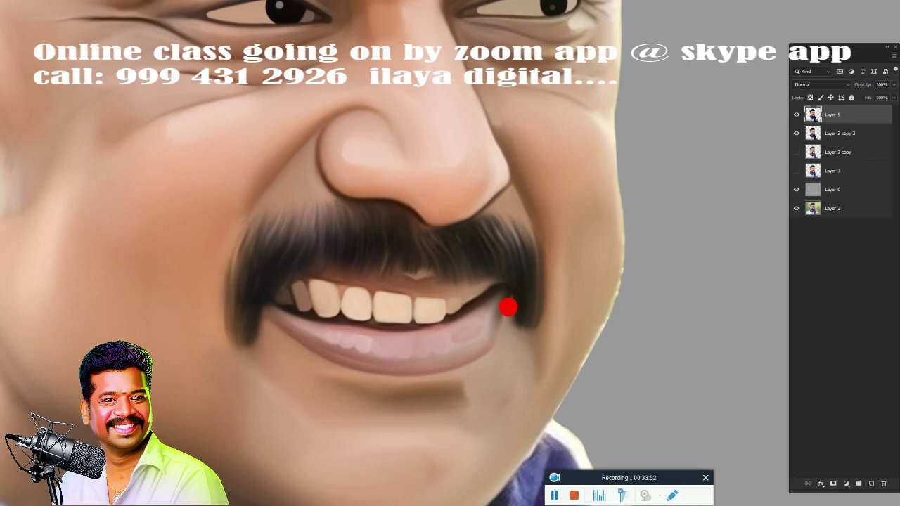
# Zoom in on the ear and paint smooth, lighter tones along its left edge and inner ear.
pyautogui.scroll(-3, 484, 378)
pyautogui.scroll(-1, 469, 368)
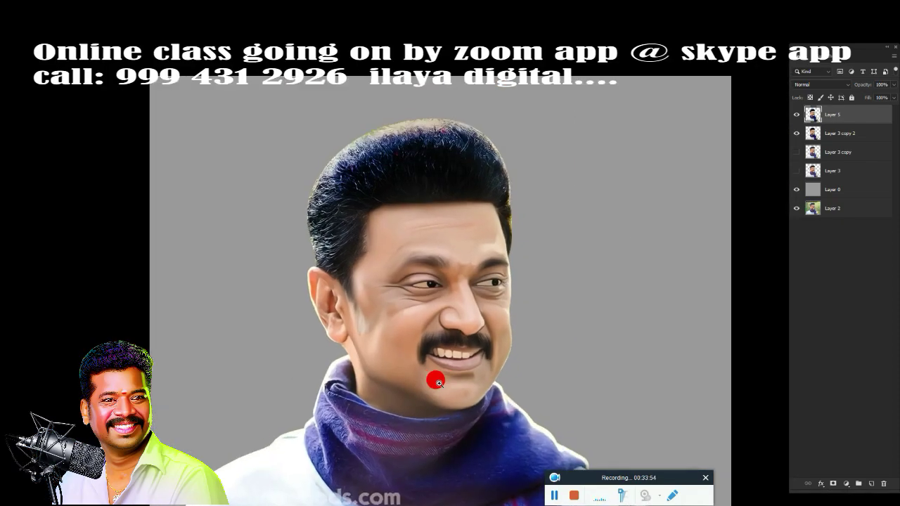
pyautogui.scroll(4, 434, 375)
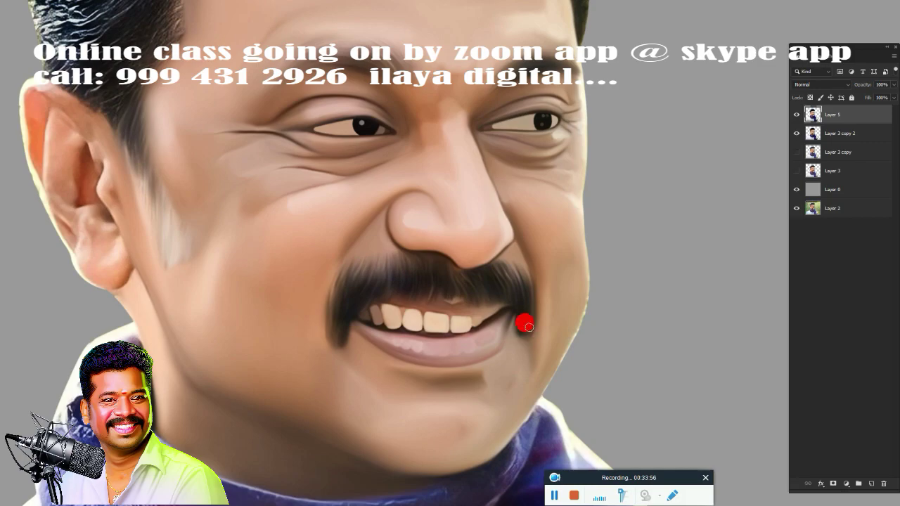
pyautogui.scroll(-3, 514, 350)
pyautogui.scroll(-1, 455, 354)
pyautogui.scroll(3, 471, 378)
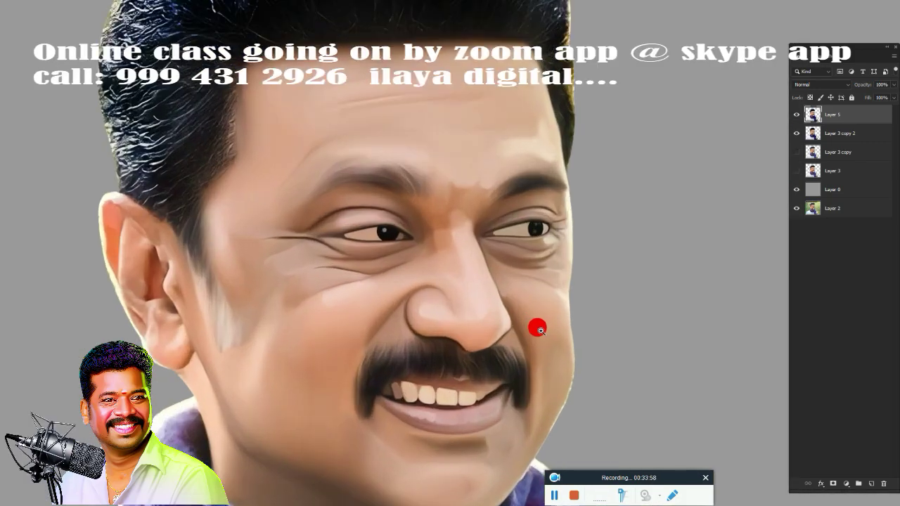
pyautogui.scroll(1, 537, 325)
pyautogui.scroll(-1, 502, 358)
pyautogui.scroll(2, 415, 246)
pyautogui.scroll(1, 414, 247)
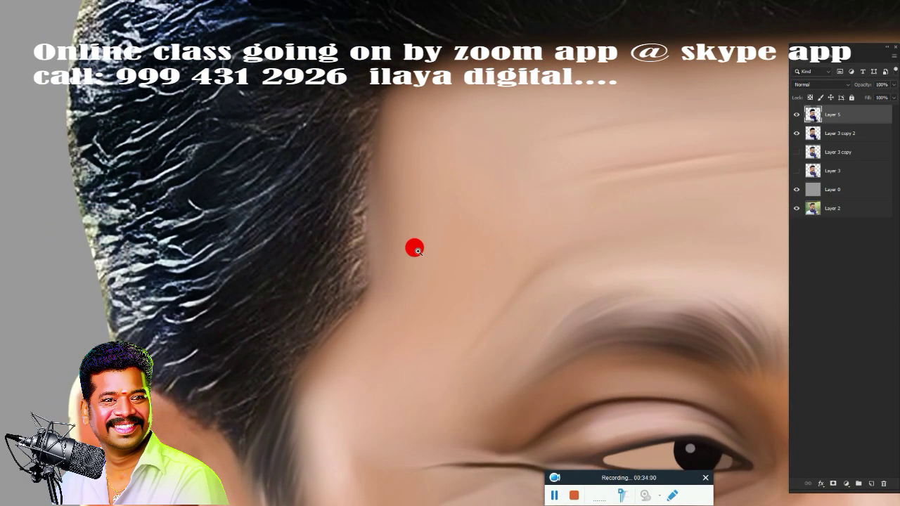
pyautogui.scroll(1, 544, 211)
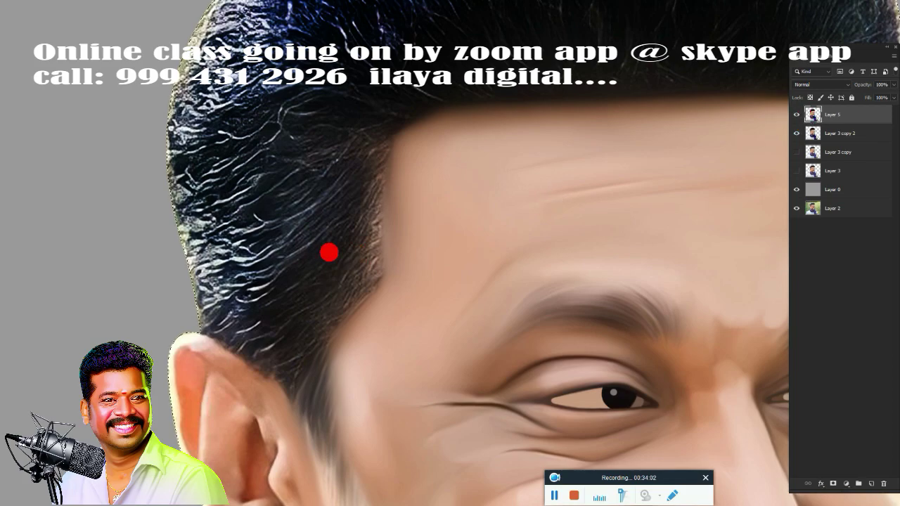
pyautogui.moveTo(373, 287); pyautogui.dragTo(527, 89)
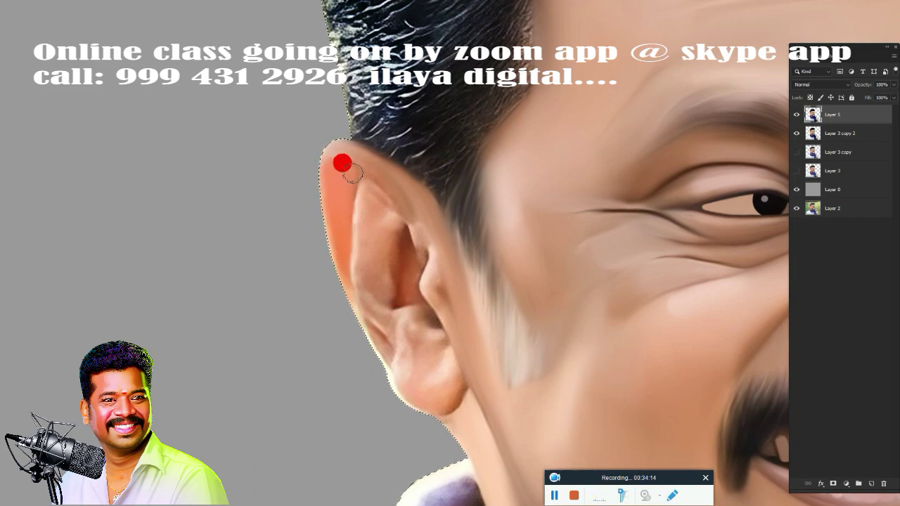
pyautogui.moveTo(346, 183); pyautogui.dragTo(346, 274)
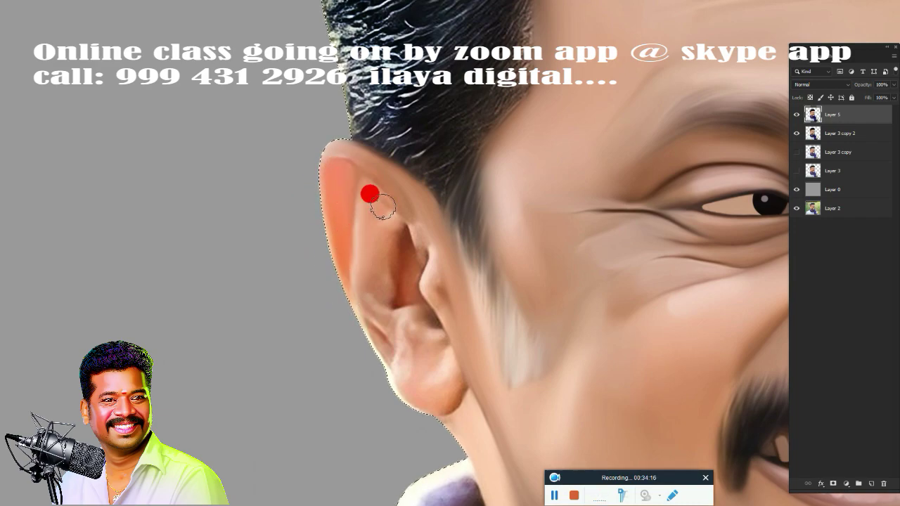
pyautogui.moveTo(424, 233)
pyautogui.mouseDown()
pyautogui.moveTo(375, 219)
pyautogui.moveTo(381, 274)
pyautogui.moveTo(390, 268)
pyautogui.mouseUp()
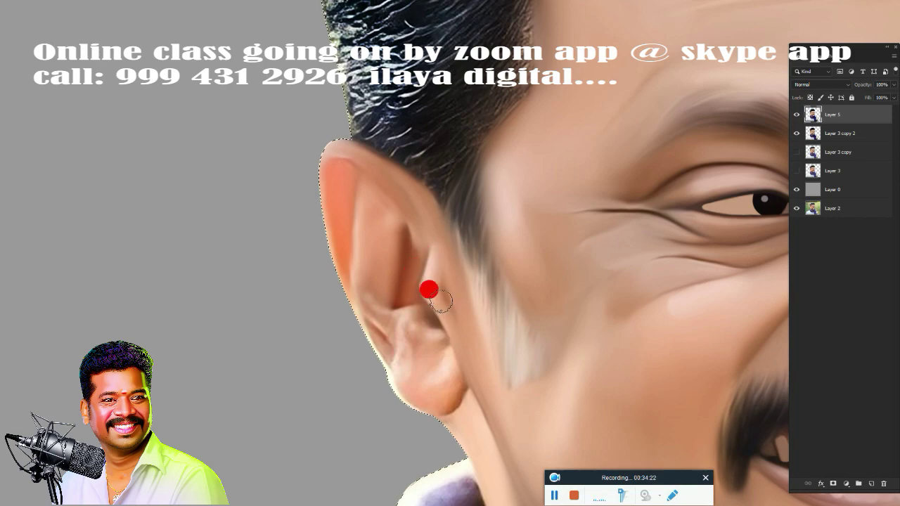
# Smooth the skin down the inner ear, the outer edge and the earlobe.
pyautogui.moveTo(441, 301); pyautogui.dragTo(454, 328)
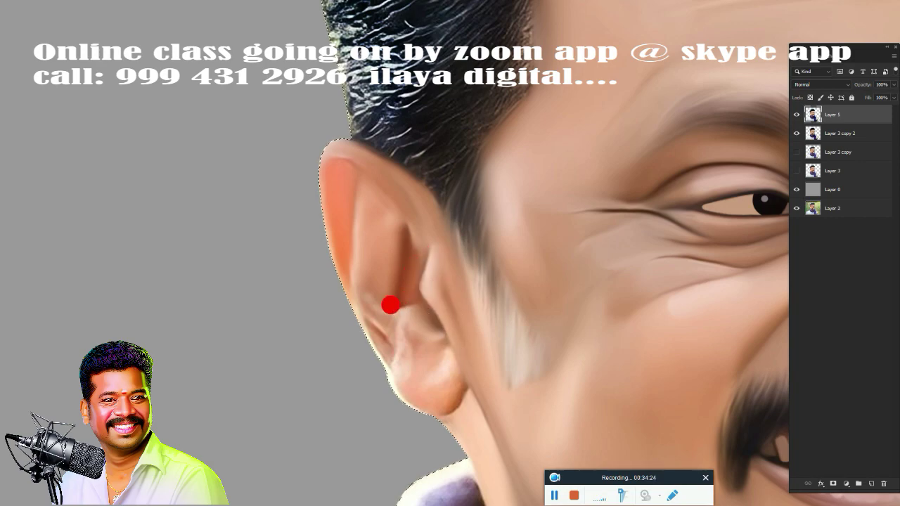
pyautogui.moveTo(376, 312)
pyautogui.mouseDown()
pyautogui.moveTo(356, 325)
pyautogui.moveTo(376, 360)
pyautogui.moveTo(366, 307)
pyautogui.mouseUp()
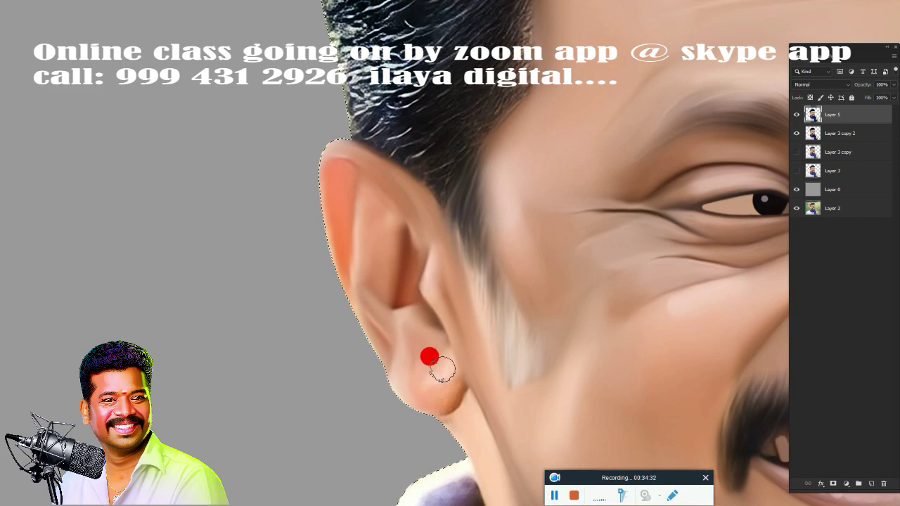
pyautogui.moveTo(453, 388); pyautogui.dragTo(446, 407)
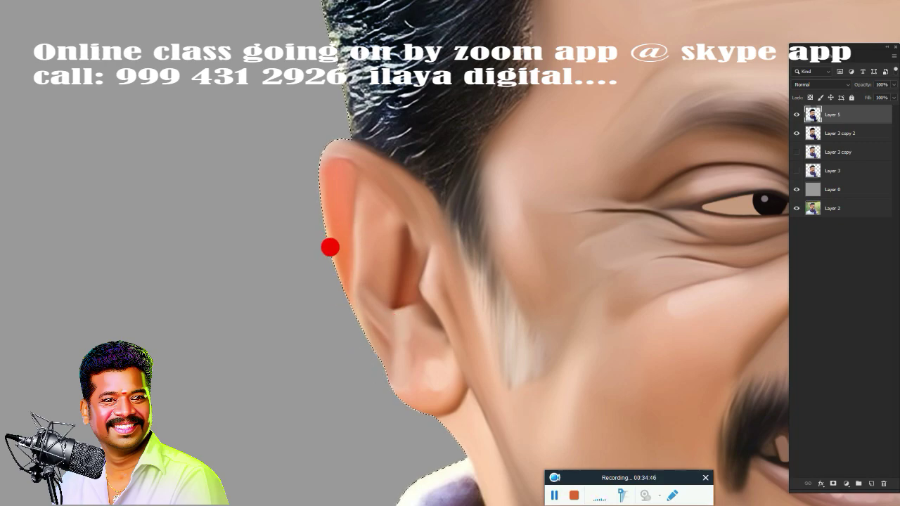
pyautogui.moveTo(463, 356); pyautogui.dragTo(432, 213)
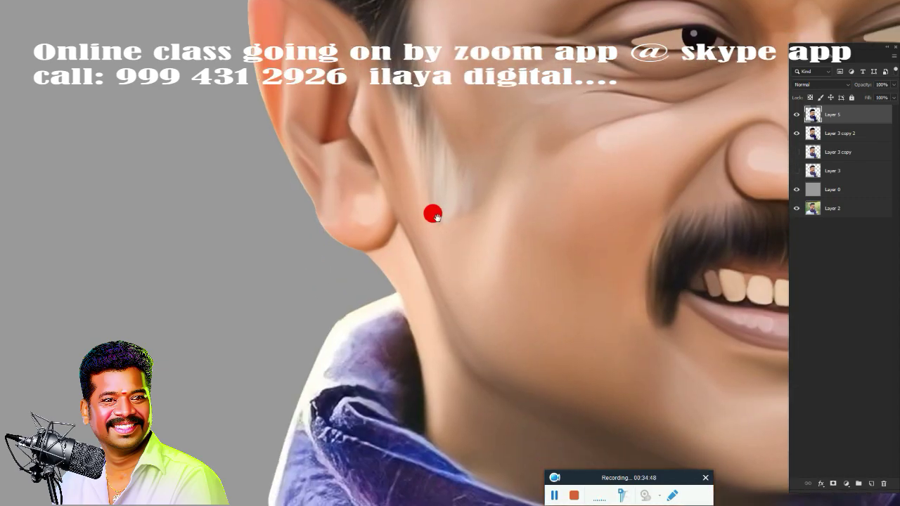
# Smudge the hair strands along the temple edge into smooth strokes.
pyautogui.scroll(-2, 408, 277)
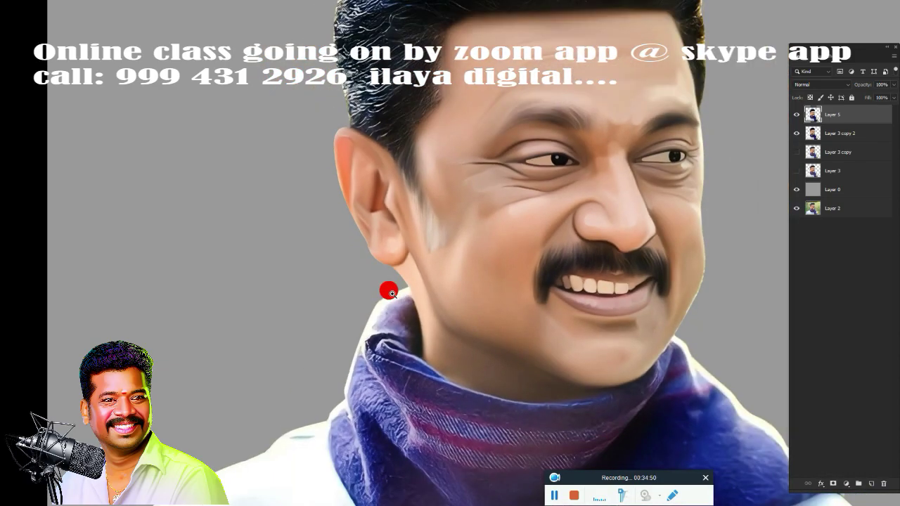
pyautogui.scroll(-2, 387, 291)
pyautogui.scroll(-2, 390, 297)
pyautogui.scroll(2, 390, 298)
pyautogui.scroll(1, 396, 257)
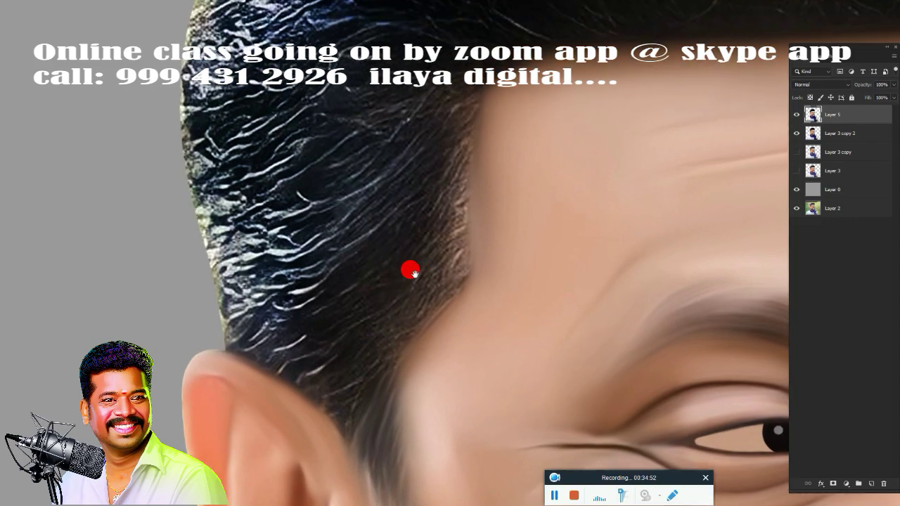
pyautogui.scroll(1, 410, 269)
pyautogui.scroll(1, 422, 316)
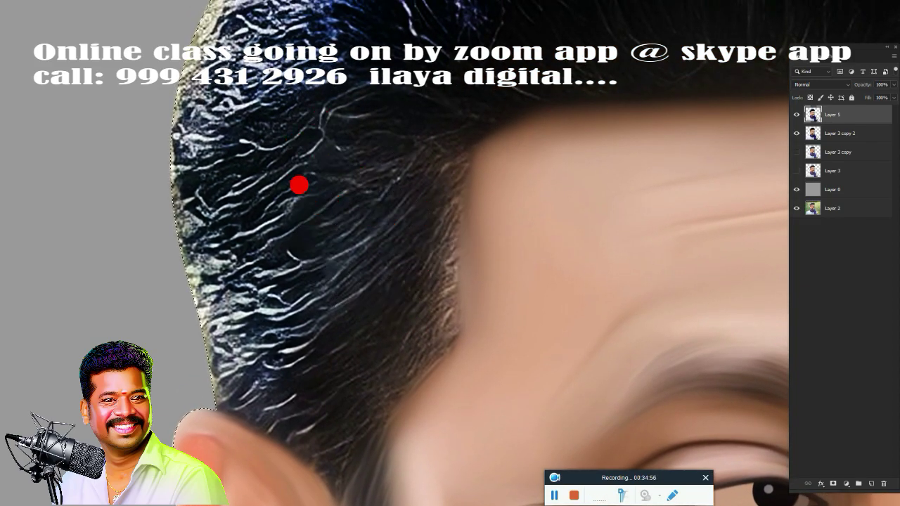
pyautogui.moveTo(263, 147); pyautogui.dragTo(176, 184)
pyautogui.moveTo(246, 197); pyautogui.dragTo(171, 231)
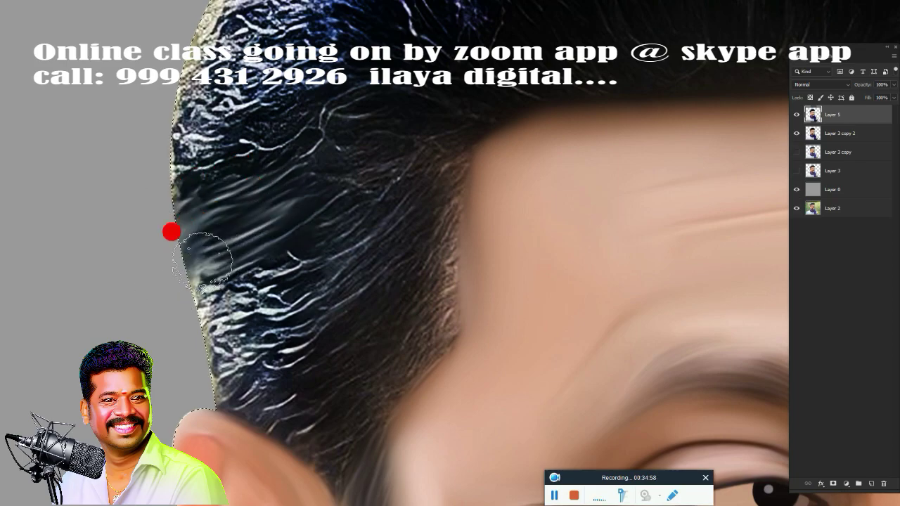
pyautogui.moveTo(246, 219); pyautogui.dragTo(170, 272)
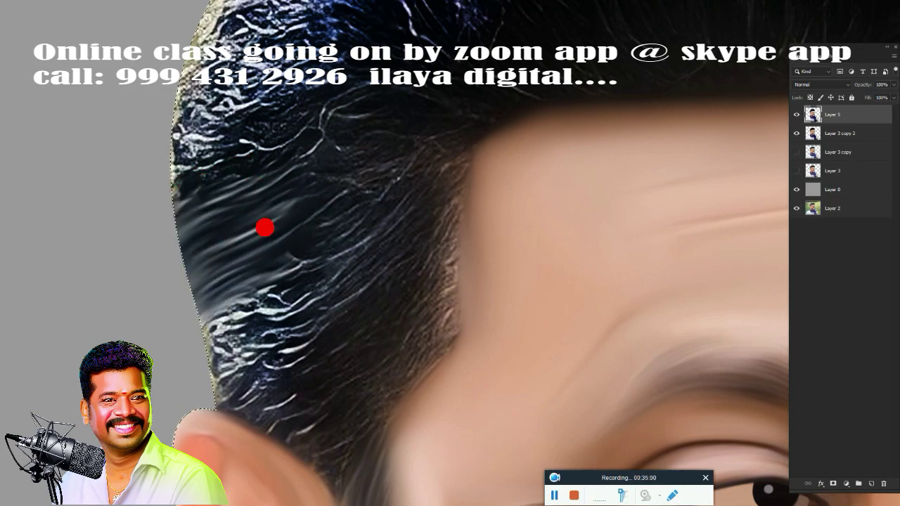
# Smear the lower temple hair toward the forehead and darken the white strands.
pyautogui.moveTo(265, 227)
pyautogui.mouseDown()
pyautogui.moveTo(159, 316)
pyautogui.moveTo(213, 309)
pyautogui.moveTo(209, 363)
pyautogui.mouseUp()
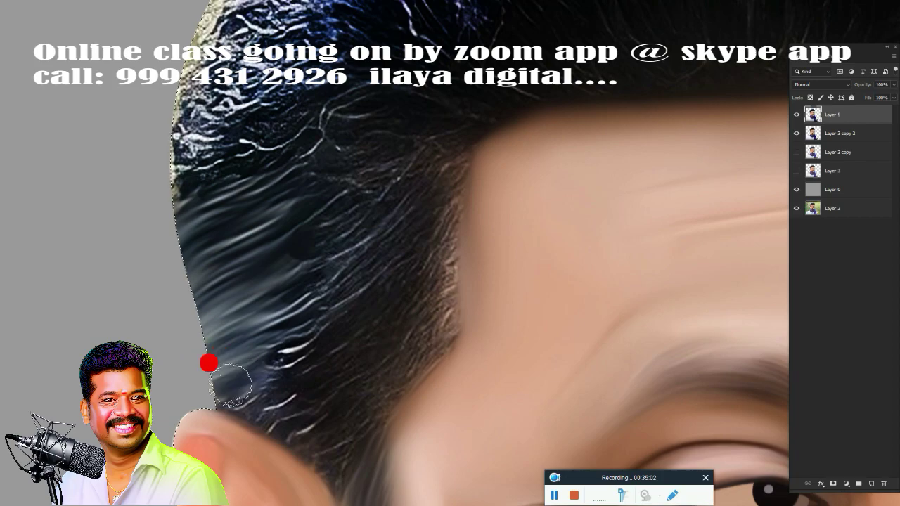
pyautogui.moveTo(260, 383)
pyautogui.mouseDown()
pyautogui.moveTo(337, 416)
pyautogui.moveTo(324, 446)
pyautogui.mouseUp()
pyautogui.moveTo(264, 375)
pyautogui.mouseDown()
pyautogui.moveTo(392, 288)
pyautogui.moveTo(432, 246)
pyautogui.moveTo(440, 263)
pyautogui.moveTo(387, 328)
pyautogui.moveTo(454, 282)
pyautogui.moveTo(373, 391)
pyautogui.moveTo(452, 315)
pyautogui.moveTo(352, 386)
pyautogui.moveTo(298, 380)
pyautogui.moveTo(307, 332)
pyautogui.moveTo(386, 161)
pyautogui.mouseUp()
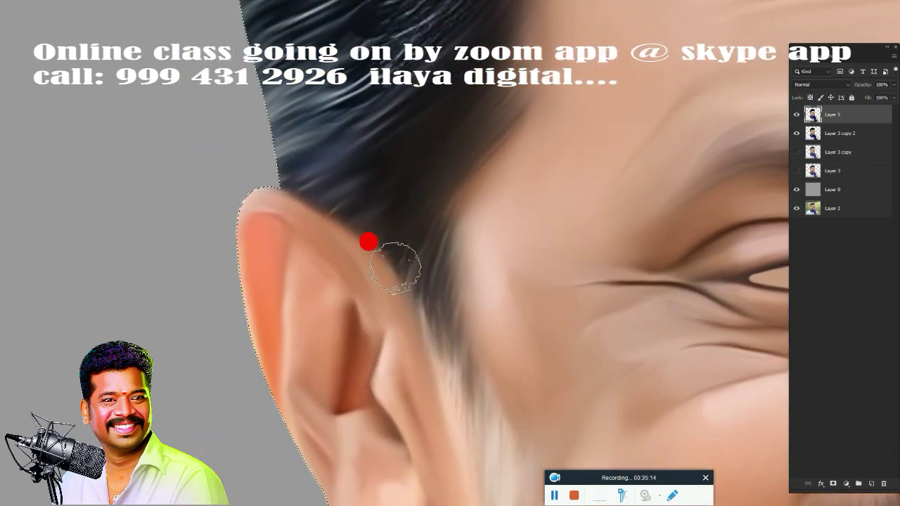
pyautogui.moveTo(426, 293)
pyautogui.mouseDown()
pyautogui.moveTo(356, 370)
pyautogui.moveTo(345, 408)
pyautogui.mouseUp()
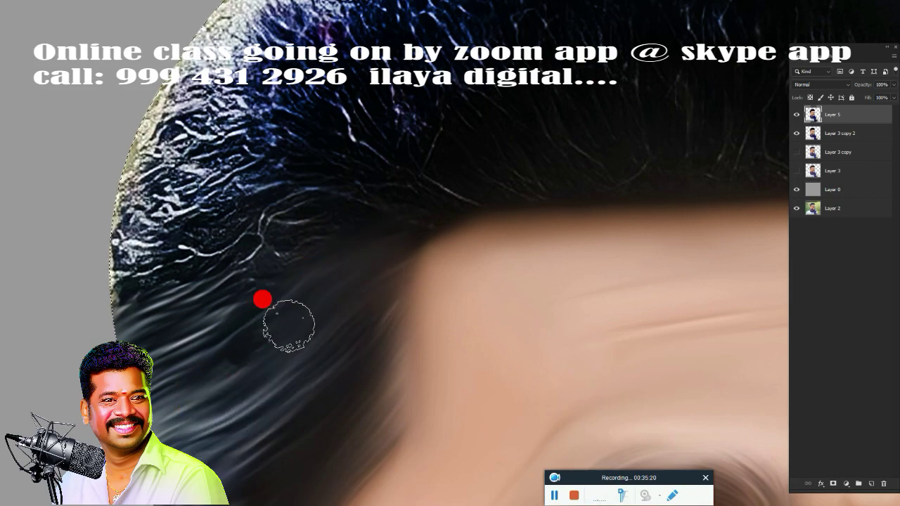
pyautogui.moveTo(178, 360); pyautogui.dragTo(271, 442)
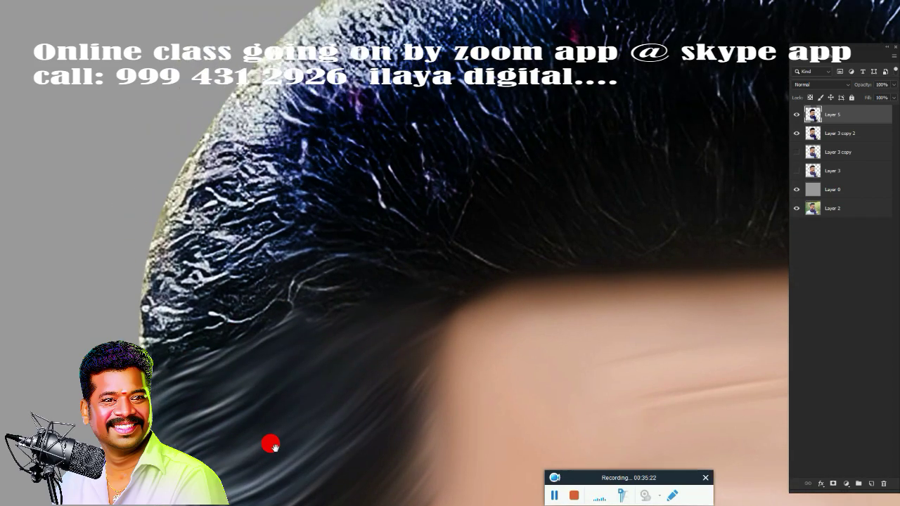
pyautogui.moveTo(321, 238)
pyautogui.mouseDown()
pyautogui.moveTo(372, 246)
pyautogui.moveTo(286, 263)
pyautogui.moveTo(261, 298)
pyautogui.moveTo(286, 228)
pyautogui.moveTo(137, 293)
pyautogui.moveTo(257, 248)
pyautogui.moveTo(169, 309)
pyautogui.moveTo(163, 323)
pyautogui.moveTo(203, 325)
pyautogui.moveTo(171, 372)
pyautogui.moveTo(141, 291)
pyautogui.mouseUp()
pyautogui.moveTo(313, 309); pyautogui.dragTo(307, 380)
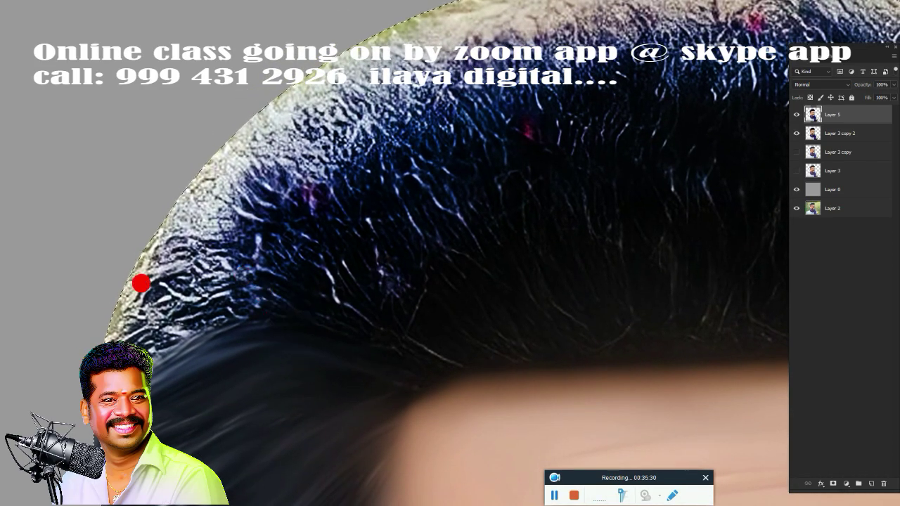
# Smudge the upper and right hair edges, darkening the grey tufts into smooth strands.
pyautogui.moveTo(186, 302)
pyautogui.mouseDown()
pyautogui.moveTo(187, 280)
pyautogui.moveTo(211, 252)
pyautogui.moveTo(251, 238)
pyautogui.moveTo(268, 182)
pyautogui.moveTo(358, 144)
pyautogui.moveTo(406, 102)
pyautogui.moveTo(429, 106)
pyautogui.moveTo(472, 66)
pyautogui.mouseUp()
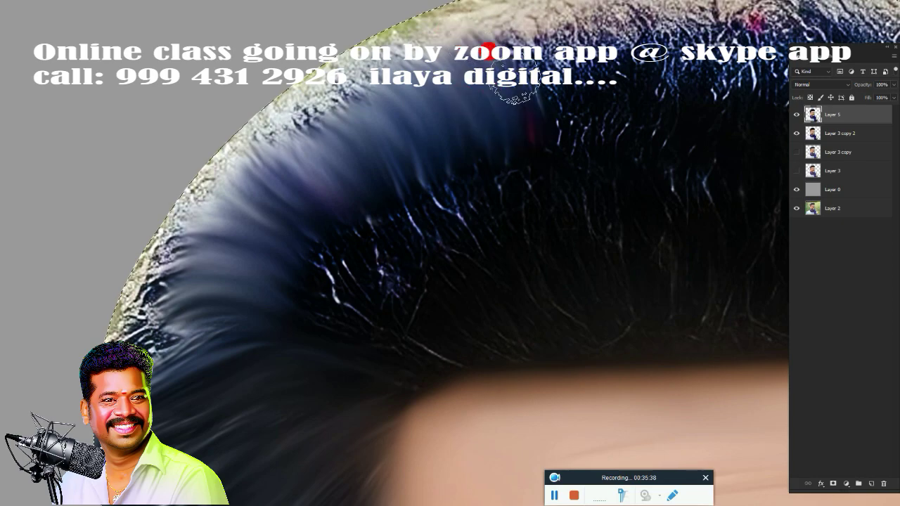
pyautogui.moveTo(553, 171); pyautogui.dragTo(304, 303)
pyautogui.moveTo(251, 136)
pyautogui.mouseDown()
pyautogui.moveTo(267, 150)
pyautogui.moveTo(356, 150)
pyautogui.moveTo(547, 227)
pyautogui.moveTo(648, 213)
pyautogui.mouseUp()
pyautogui.moveTo(639, 287); pyautogui.dragTo(346, 203)
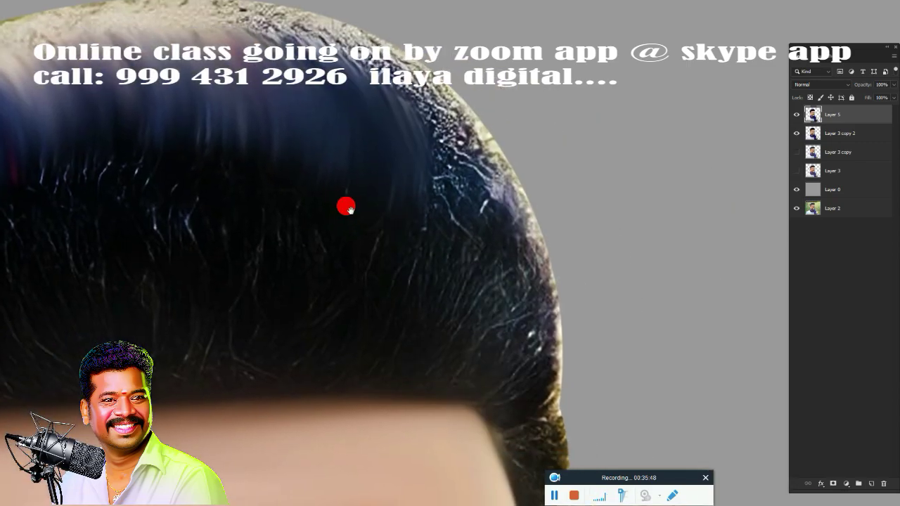
pyautogui.moveTo(440, 206); pyautogui.dragTo(468, 181)
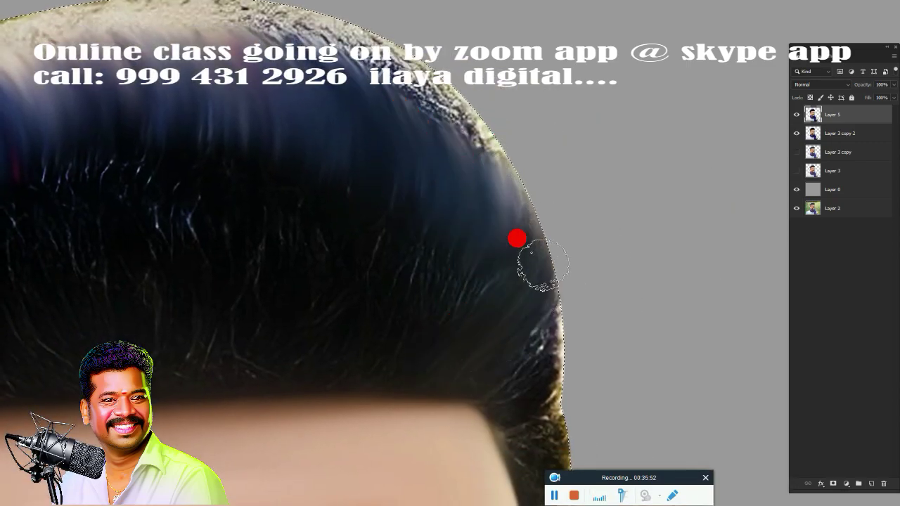
pyautogui.moveTo(522, 363); pyautogui.dragTo(534, 217)
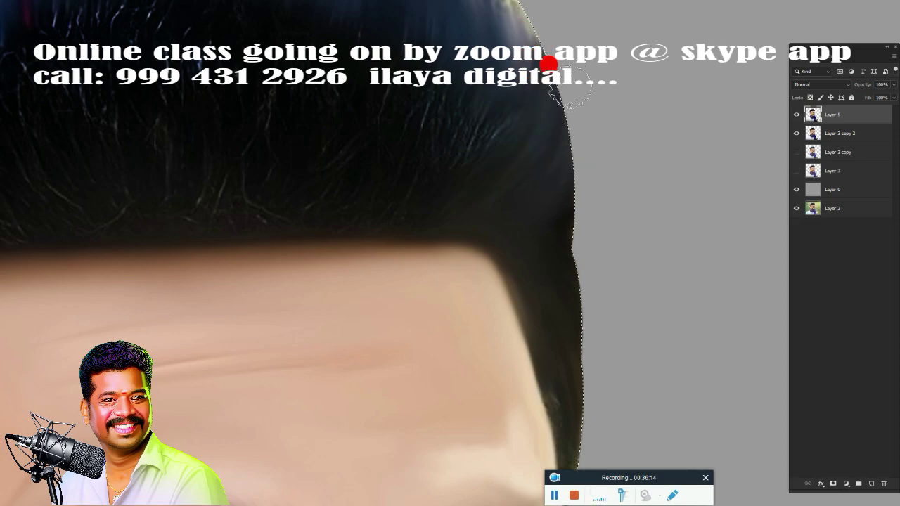
# Zoom in and out over the dark hair above the forehead to inspect its white strands.
pyautogui.scroll(-2, 571, 257)
pyautogui.scroll(-3, 595, 100)
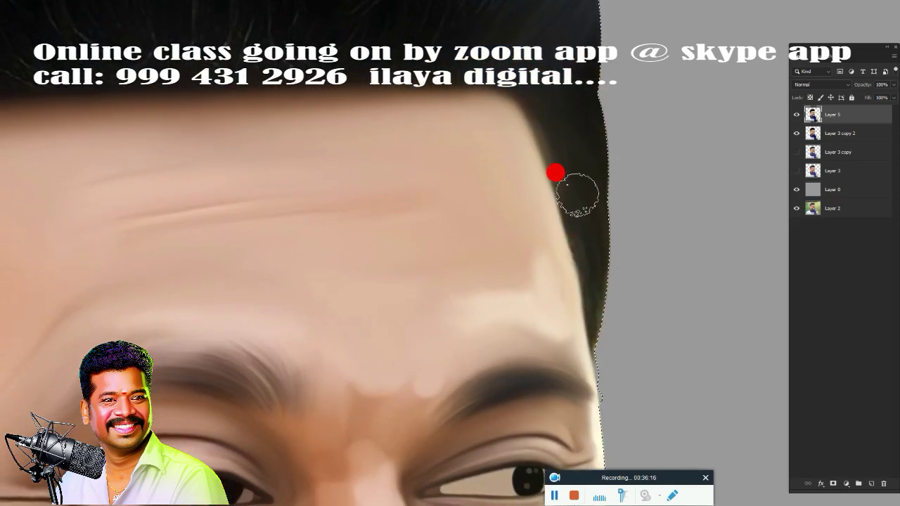
pyautogui.scroll(3, 593, 386)
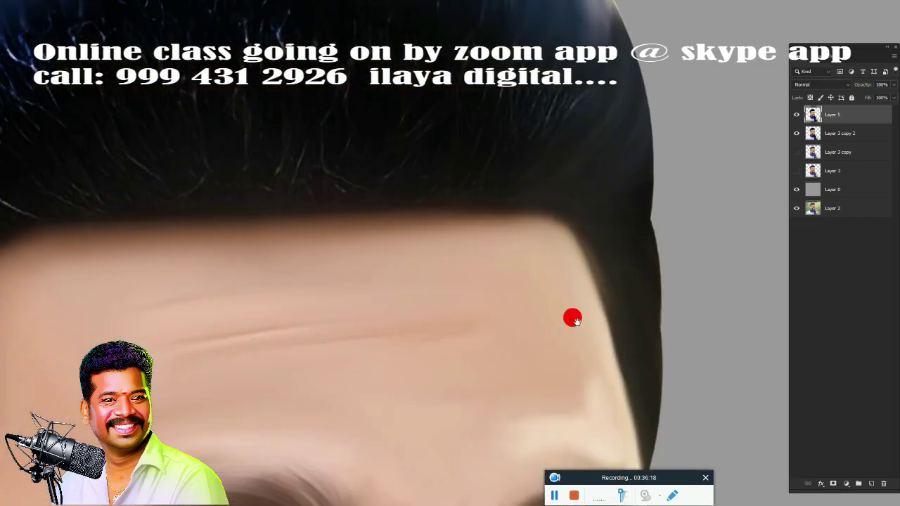
pyautogui.scroll(4, 572, 316)
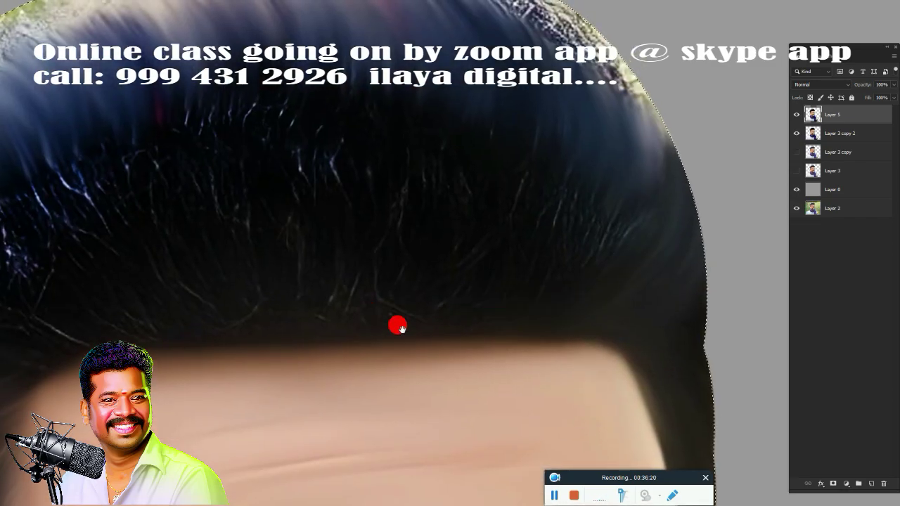
pyautogui.scroll(2, 397, 320)
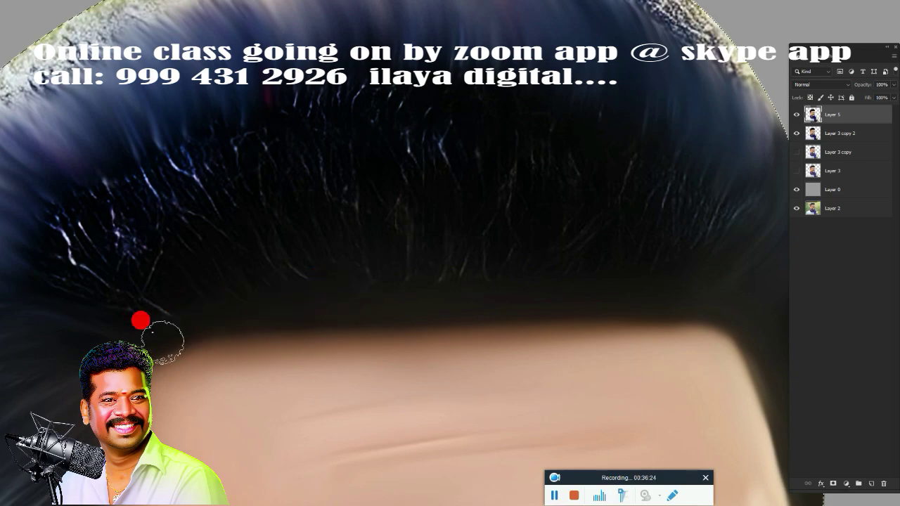
pyautogui.scroll(-2, 314, 396)
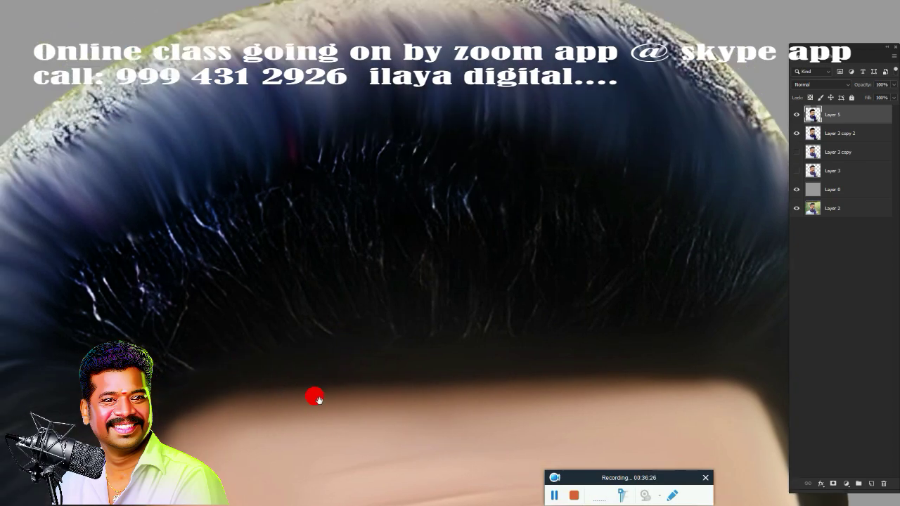
pyautogui.scroll(2, 364, 278)
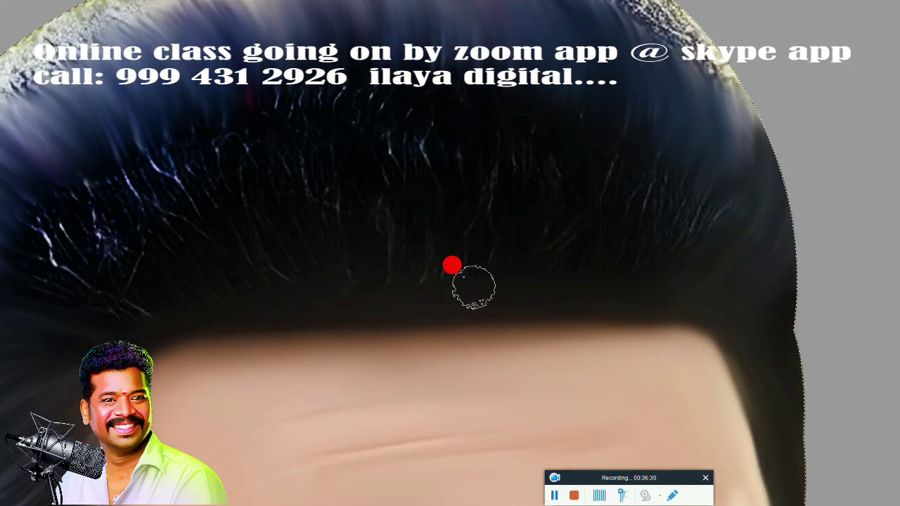
pyautogui.scroll(-1, 481, 310)
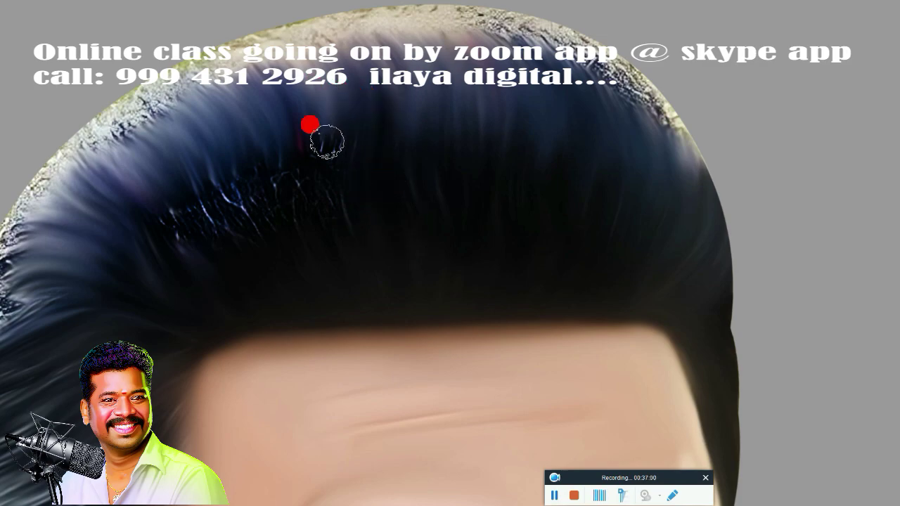
# Paint out the remaining white strands in the hair above the forehead.
pyautogui.moveTo(265, 87); pyautogui.dragTo(281, 162)
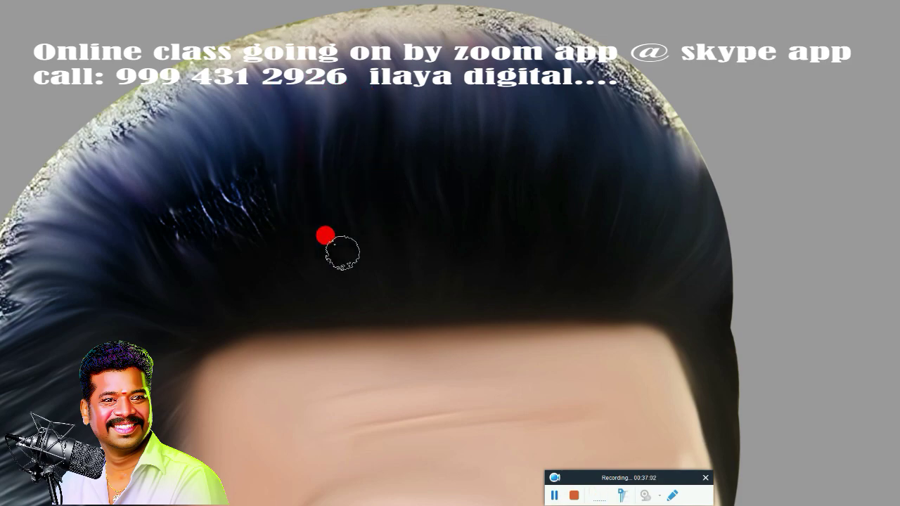
pyautogui.moveTo(239, 139); pyautogui.dragTo(301, 252)
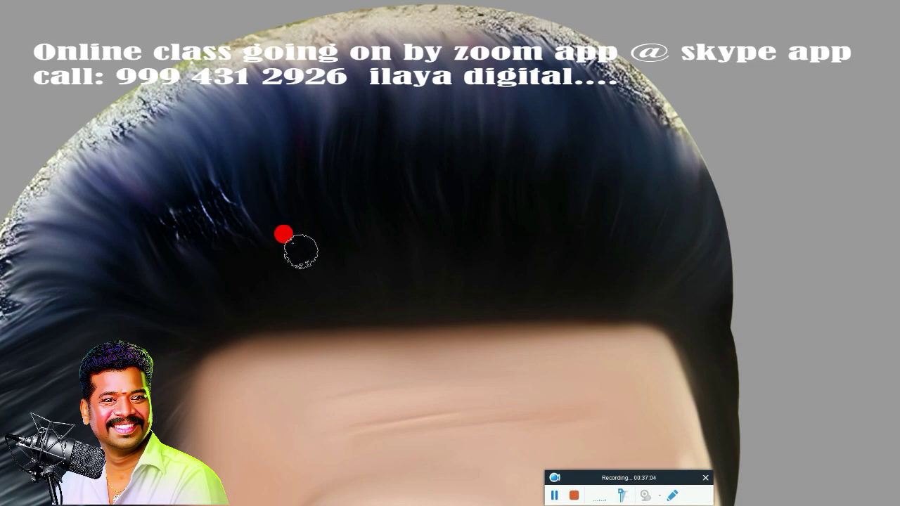
pyautogui.moveTo(202, 149); pyautogui.dragTo(177, 177)
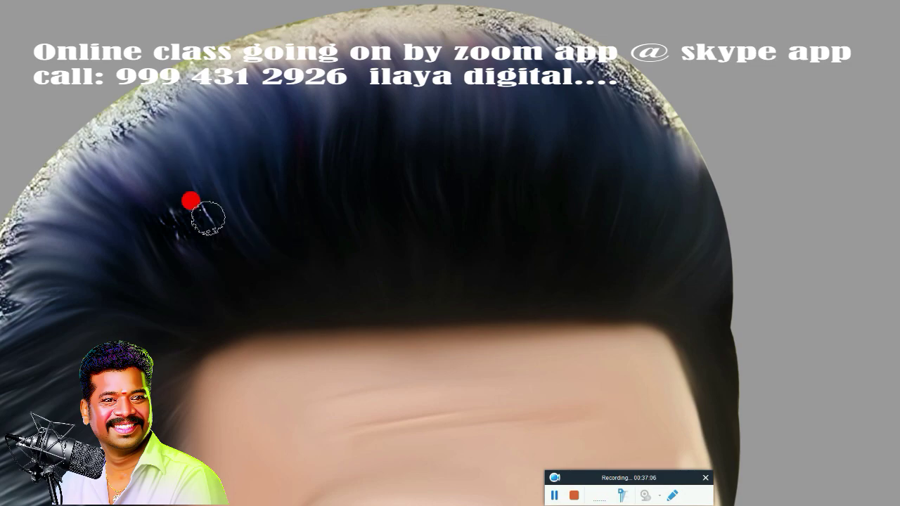
pyautogui.moveTo(159, 200)
pyautogui.mouseDown()
pyautogui.moveTo(203, 275)
pyautogui.moveTo(233, 288)
pyautogui.mouseUp()
pyautogui.scroll(5, 364, 284)
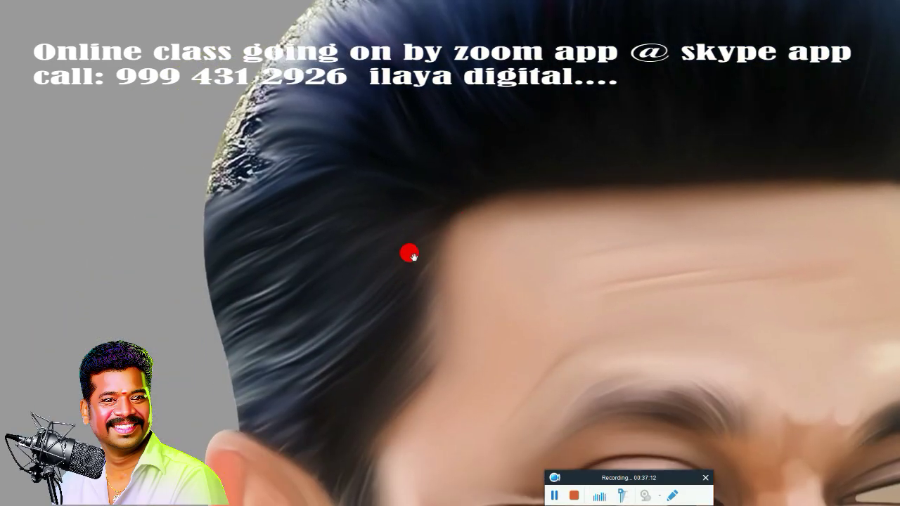
pyautogui.moveTo(411, 255); pyautogui.dragTo(485, 253)
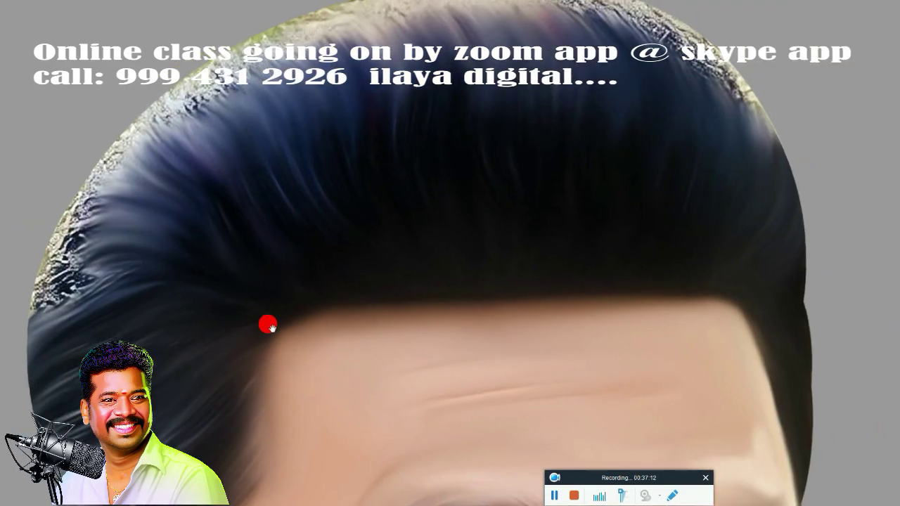
# Load the figure outline as a selection and paint the light hair fringe dark along the top and left edges.
pyautogui.keyDown('ctrl'); pyautogui.click(813, 114); pyautogui.keyUp('ctrl')
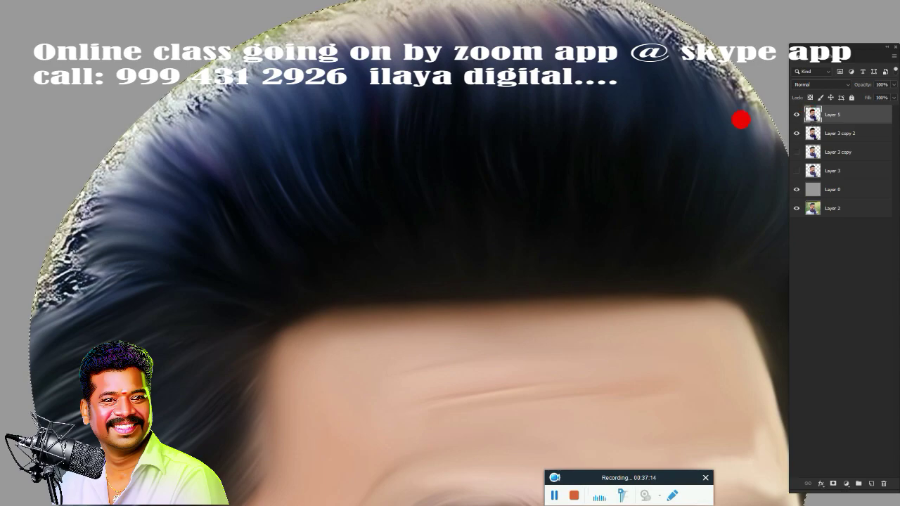
pyautogui.scroll(-2, 436, 211)
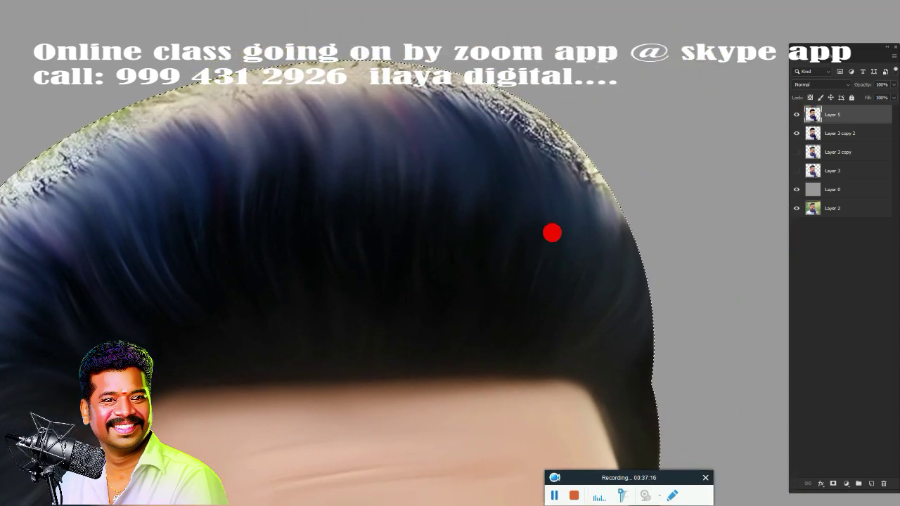
pyautogui.moveTo(573, 205)
pyautogui.mouseDown()
pyautogui.moveTo(603, 221)
pyautogui.moveTo(584, 139)
pyautogui.moveTo(509, 61)
pyautogui.moveTo(474, 63)
pyautogui.moveTo(468, 95)
pyautogui.mouseUp()
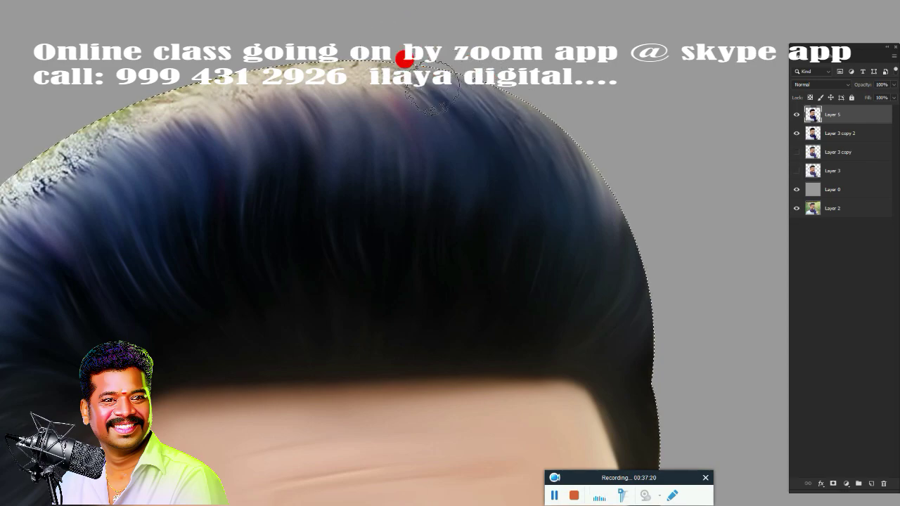
pyautogui.hotkey('ctrl', 'd')
pyautogui.moveTo(459, 181); pyautogui.dragTo(627, 159)
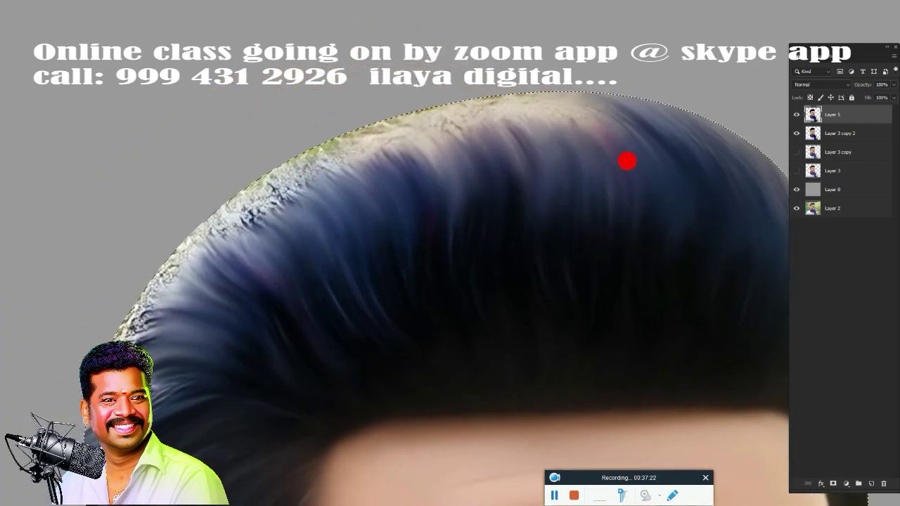
pyautogui.moveTo(412, 80); pyautogui.dragTo(273, 225)
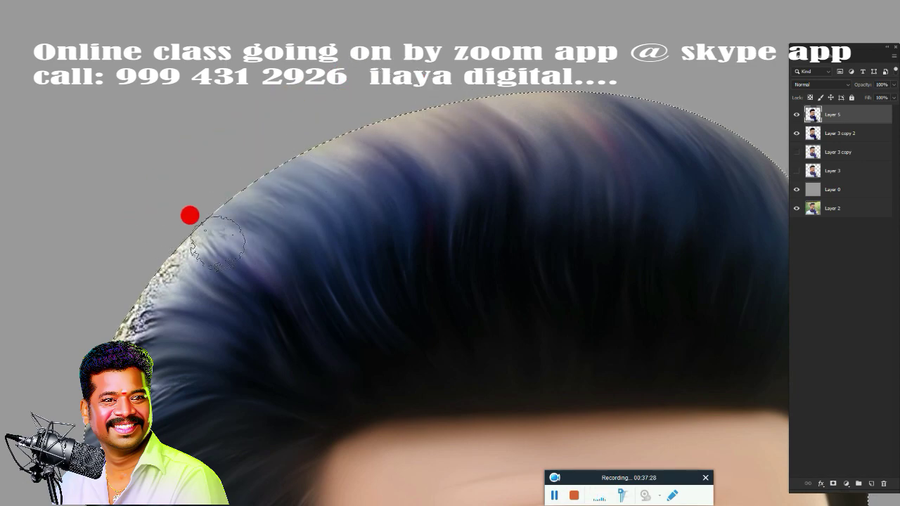
pyautogui.moveTo(273, 225); pyautogui.dragTo(143, 314)
pyautogui.moveTo(115, 287); pyautogui.dragTo(86, 328)
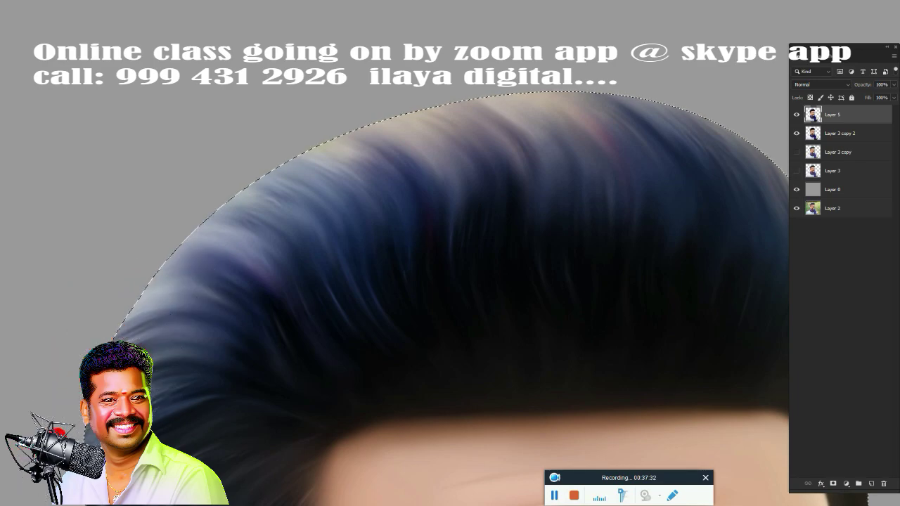
# Smooth the scarf's neck edge, fold, left-edge shading and lower texture.
pyautogui.hotkey('ctrl', '-')
pyautogui.hotkey('ctrl', '-')
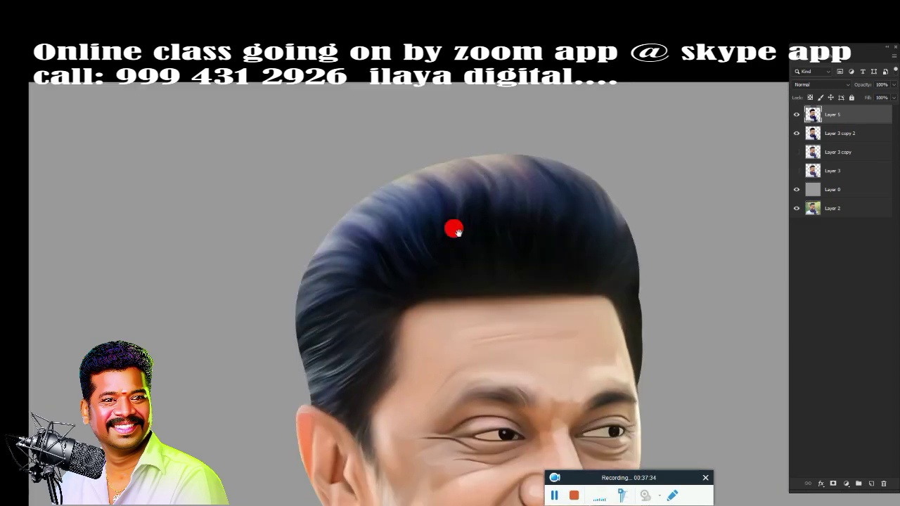
pyautogui.scroll(-3, 454, 227)
pyautogui.moveTo(466, 340); pyautogui.dragTo(489, 243)
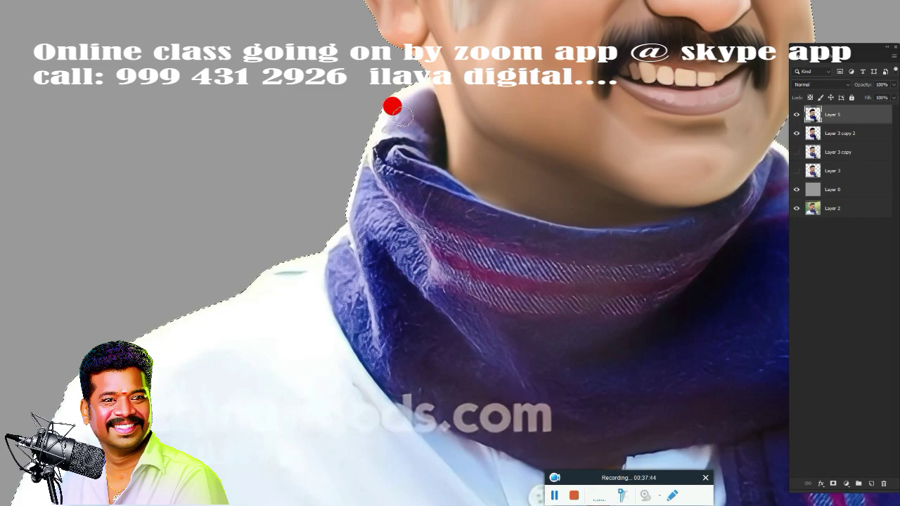
pyautogui.moveTo(394, 130); pyautogui.dragTo(425, 136)
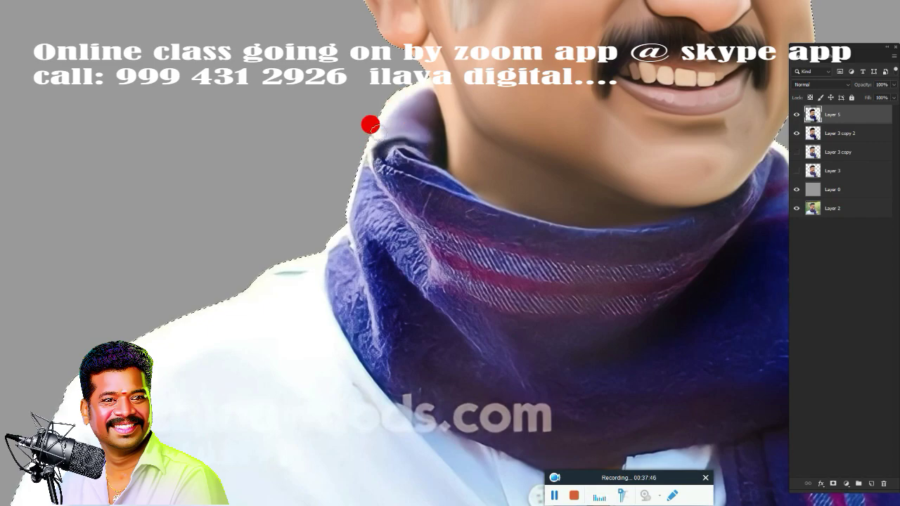
pyautogui.moveTo(352, 165)
pyautogui.mouseDown()
pyautogui.moveTo(331, 285)
pyautogui.moveTo(335, 254)
pyautogui.moveTo(358, 318)
pyautogui.moveTo(342, 325)
pyautogui.moveTo(359, 275)
pyautogui.moveTo(378, 263)
pyautogui.mouseUp()
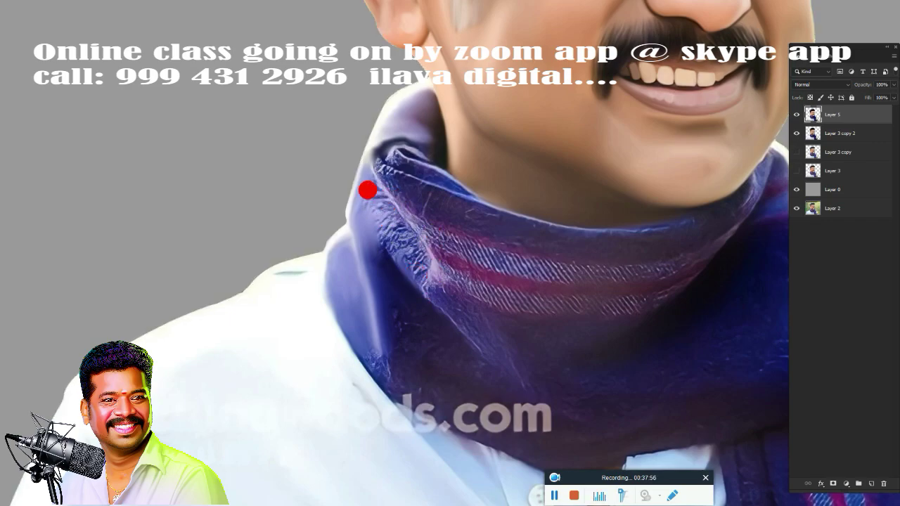
pyautogui.moveTo(359, 184)
pyautogui.mouseDown()
pyautogui.moveTo(415, 250)
pyautogui.moveTo(406, 259)
pyautogui.mouseUp()
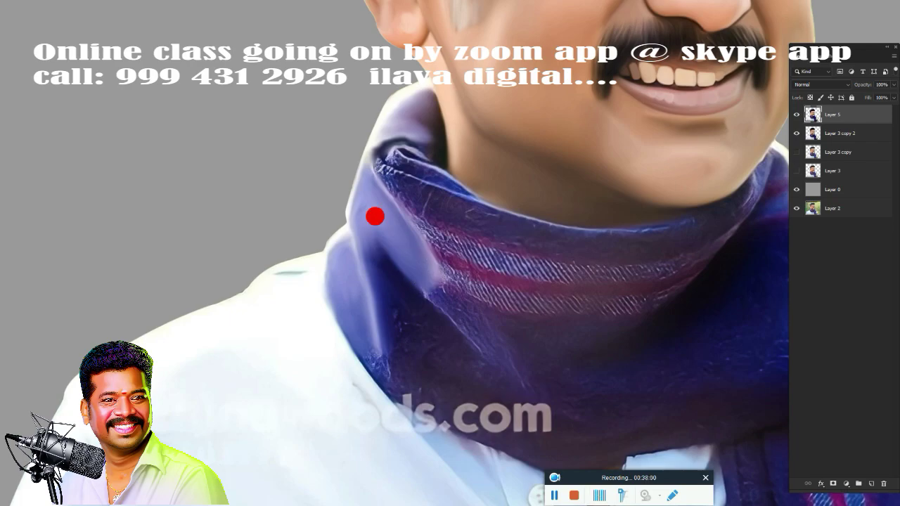
pyautogui.moveTo(358, 197); pyautogui.dragTo(363, 240)
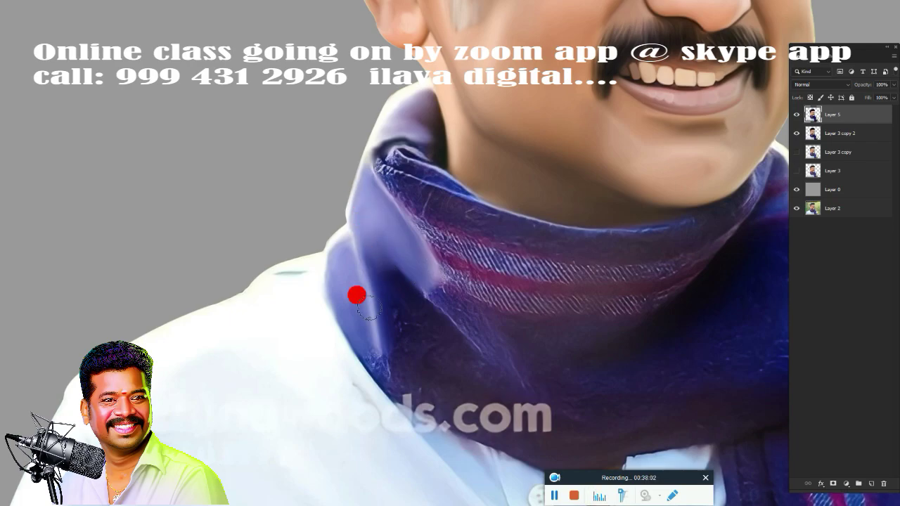
pyautogui.moveTo(356, 295)
pyautogui.mouseDown()
pyautogui.moveTo(360, 347)
pyautogui.moveTo(378, 342)
pyautogui.moveTo(346, 307)
pyautogui.mouseUp()
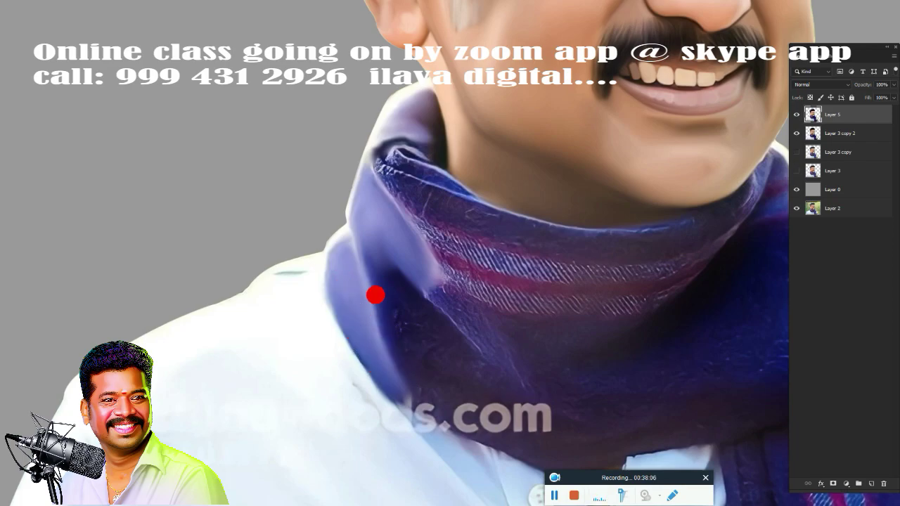
pyautogui.moveTo(407, 347)
pyautogui.mouseDown()
pyautogui.moveTo(388, 288)
pyautogui.moveTo(402, 270)
pyautogui.moveTo(460, 318)
pyautogui.moveTo(408, 250)
pyautogui.moveTo(477, 331)
pyautogui.mouseUp()
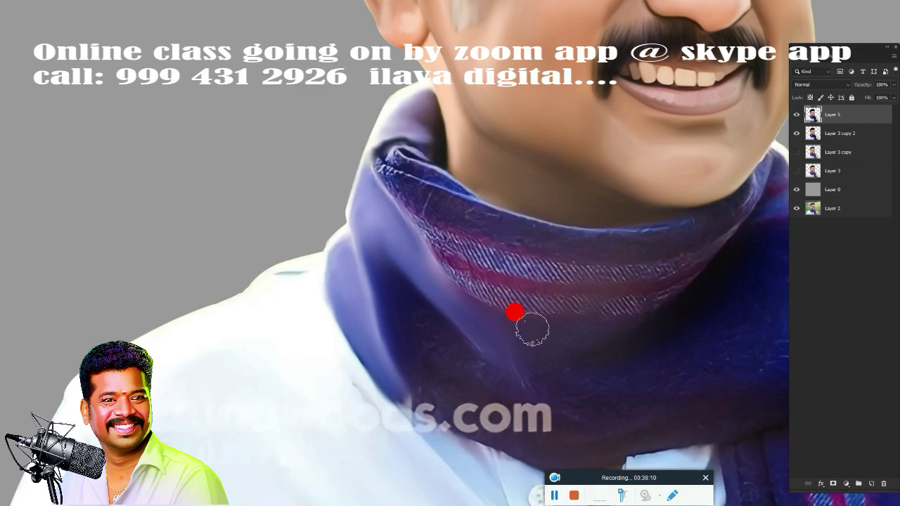
pyautogui.moveTo(527, 365)
pyautogui.mouseDown()
pyautogui.moveTo(474, 331)
pyautogui.moveTo(539, 382)
pyautogui.moveTo(426, 318)
pyautogui.moveTo(463, 377)
pyautogui.moveTo(513, 401)
pyautogui.moveTo(451, 376)
pyautogui.moveTo(479, 398)
pyautogui.moveTo(462, 412)
pyautogui.moveTo(432, 392)
pyautogui.moveTo(492, 428)
pyautogui.moveTo(422, 358)
pyautogui.moveTo(533, 426)
pyautogui.moveTo(628, 415)
pyautogui.moveTo(527, 368)
pyautogui.moveTo(591, 363)
pyautogui.moveTo(447, 408)
pyautogui.moveTo(415, 402)
pyautogui.moveTo(438, 442)
pyautogui.moveTo(365, 392)
pyautogui.mouseUp()
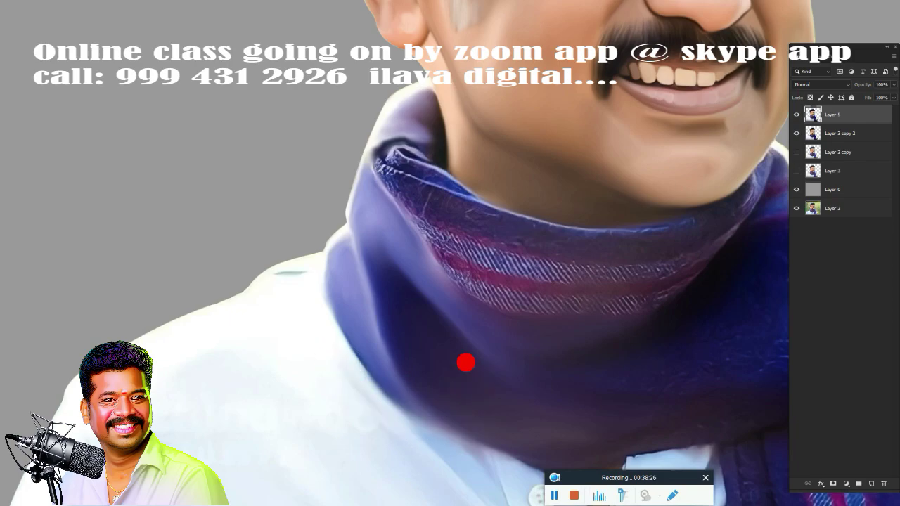
# Smooth away the scarf's top-fold stripes and the crease under the chin.
pyautogui.moveTo(466, 363)
pyautogui.mouseDown()
pyautogui.moveTo(387, 267)
pyautogui.moveTo(304, 246)
pyautogui.moveTo(335, 225)
pyautogui.mouseUp()
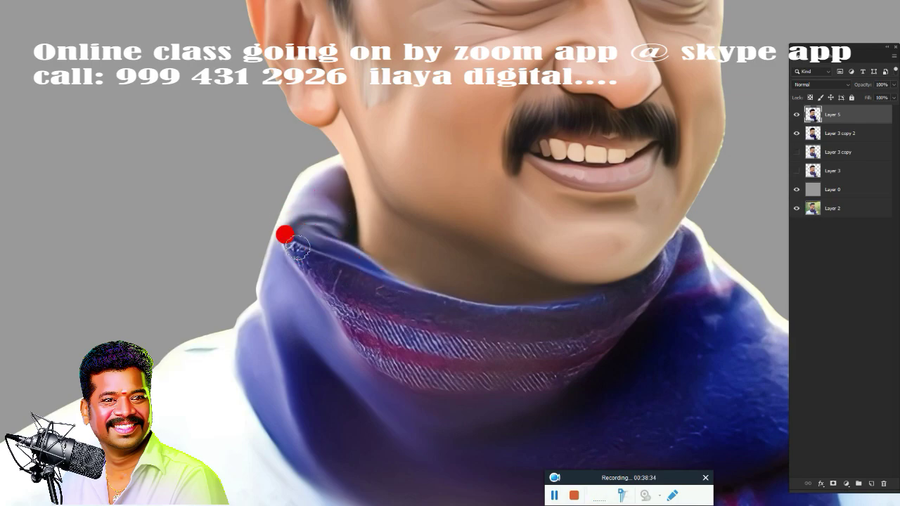
pyautogui.moveTo(322, 289)
pyautogui.mouseDown()
pyautogui.moveTo(335, 316)
pyautogui.moveTo(335, 285)
pyautogui.mouseUp()
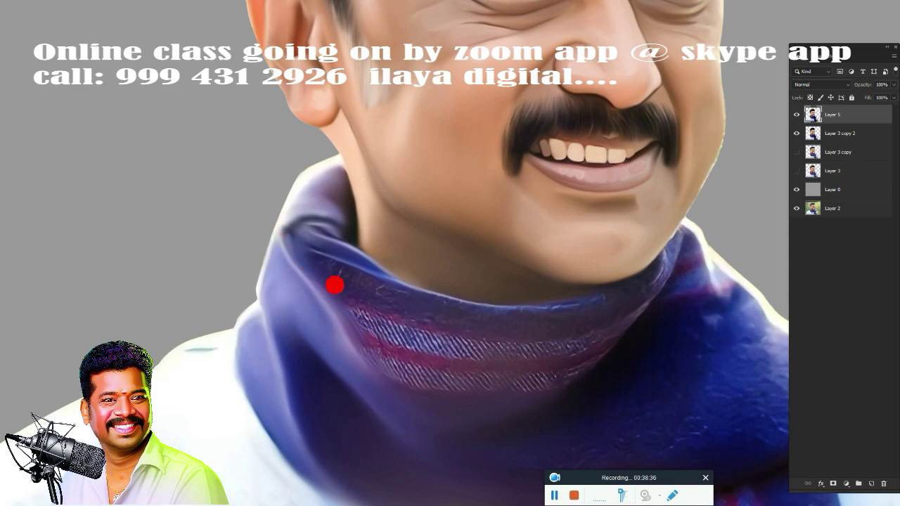
pyautogui.moveTo(436, 309); pyautogui.dragTo(497, 313)
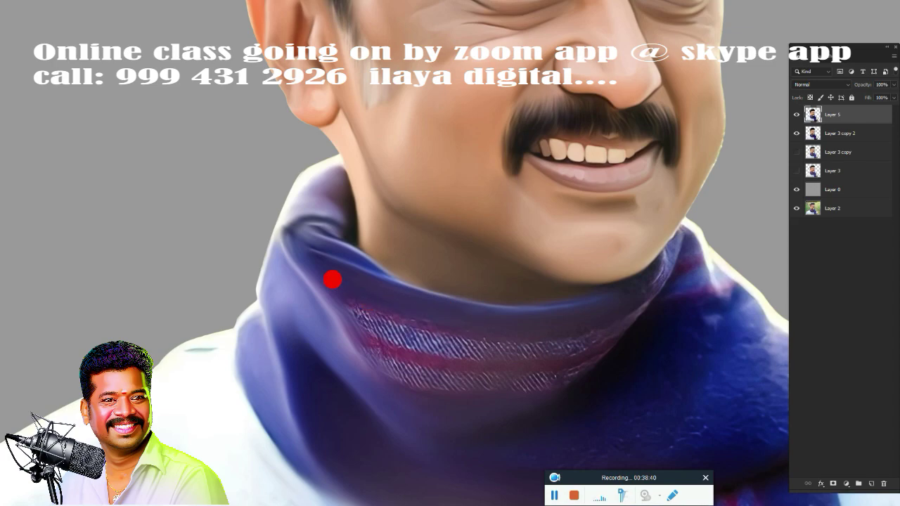
pyautogui.moveTo(333, 279)
pyautogui.mouseDown()
pyautogui.moveTo(373, 296)
pyautogui.moveTo(362, 305)
pyautogui.moveTo(542, 333)
pyautogui.moveTo(361, 325)
pyautogui.moveTo(432, 359)
pyautogui.moveTo(541, 361)
pyautogui.moveTo(301, 293)
pyautogui.moveTo(528, 335)
pyautogui.moveTo(615, 288)
pyautogui.mouseUp()
pyautogui.moveTo(649, 260); pyautogui.dragTo(545, 318)
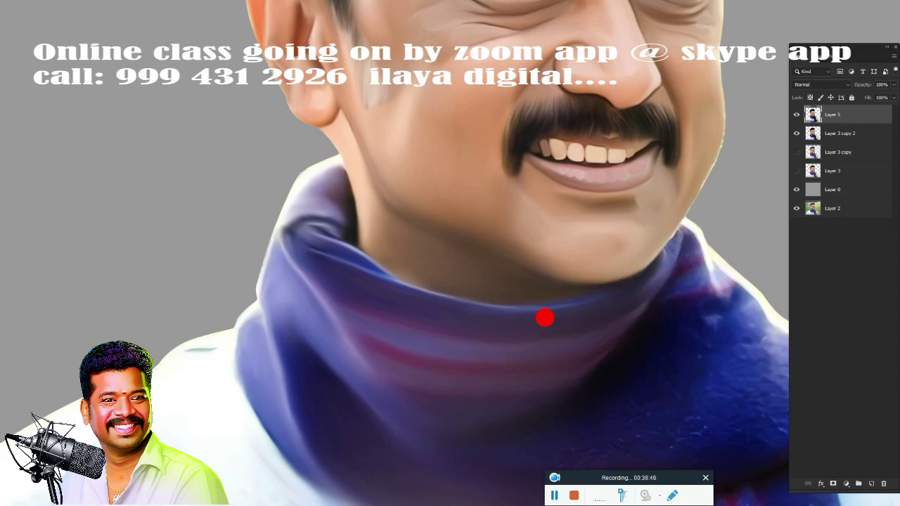
pyautogui.moveTo(646, 299)
pyautogui.mouseDown()
pyautogui.moveTo(570, 366)
pyautogui.moveTo(518, 225)
pyautogui.moveTo(427, 264)
pyautogui.mouseUp()
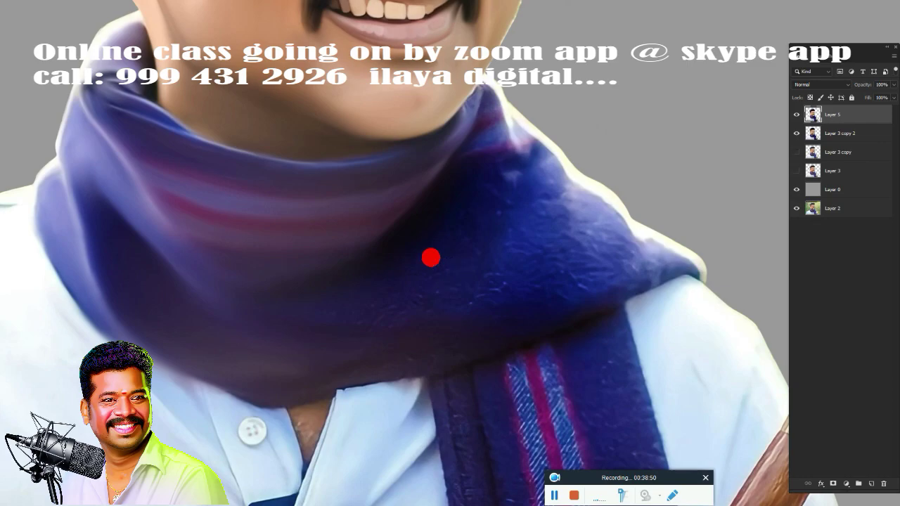
# Load the figure selection, enlarge the brush, and blend the scarf's lower edge near the collar.
pyautogui.keyDown('ctrl'); pyautogui.click(812, 116); pyautogui.keyUp('ctrl')
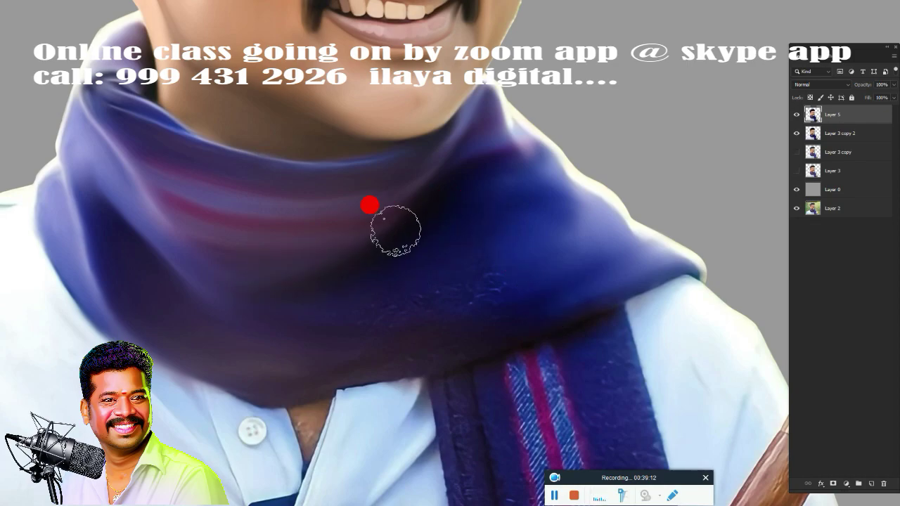
pyautogui.press(']')
pyautogui.press(']')
pyautogui.press(']')
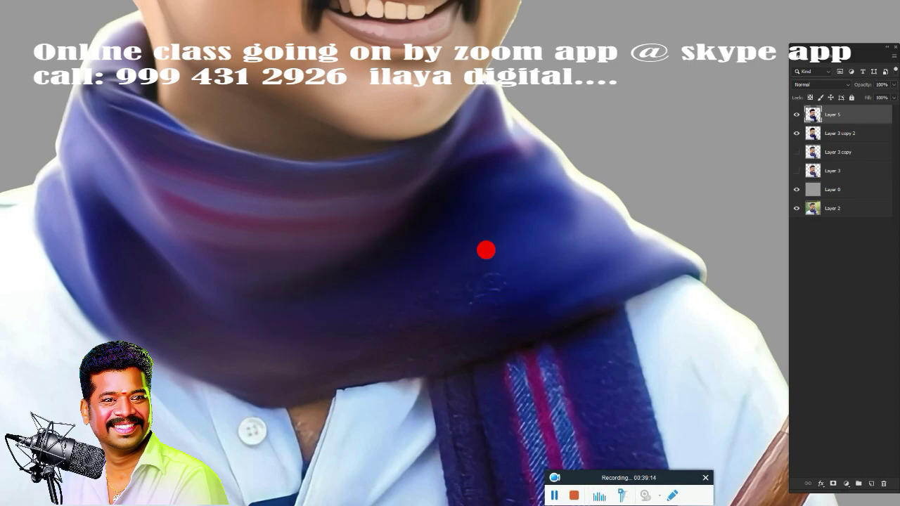
pyautogui.moveTo(486, 251)
pyautogui.mouseDown()
pyautogui.moveTo(348, 313)
pyautogui.moveTo(474, 245)
pyautogui.mouseUp()
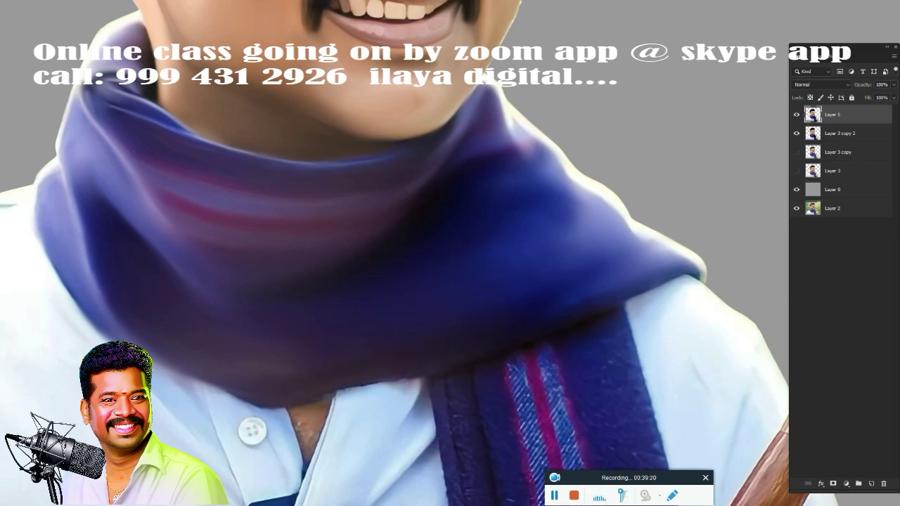
pyautogui.moveTo(417, 281)
pyautogui.mouseDown()
pyautogui.moveTo(605, 288)
pyautogui.moveTo(315, 399)
pyautogui.mouseUp()
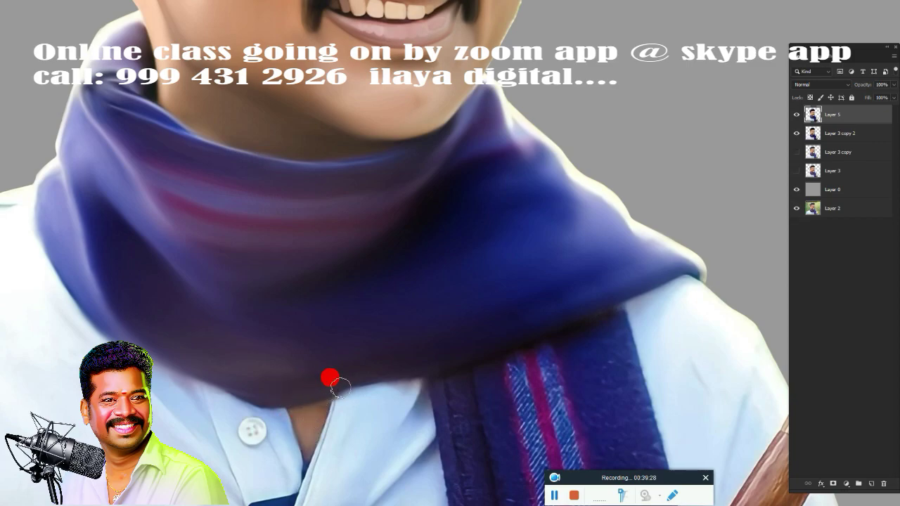
pyautogui.moveTo(329, 378); pyautogui.dragTo(374, 365)
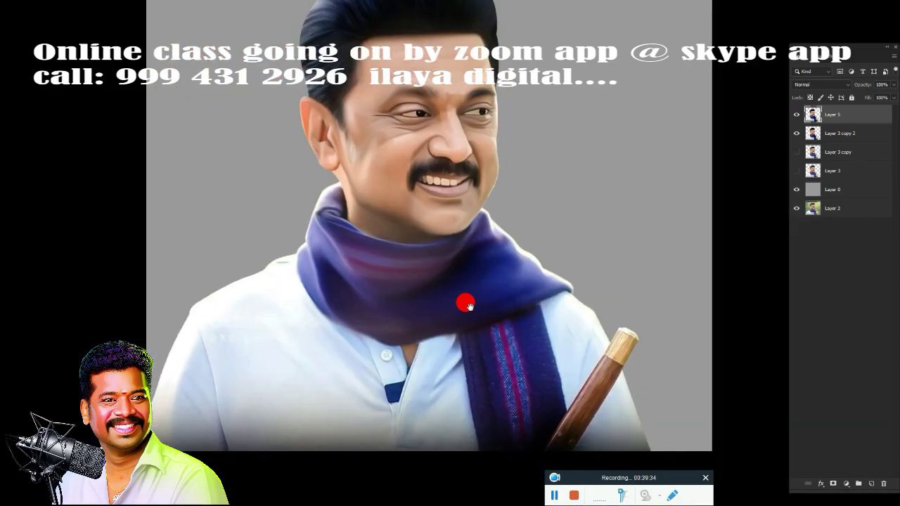
# Load Layer 5's subject outline as a selection while framing the scarf area.
pyautogui.moveTo(485, 345); pyautogui.dragTo(378, 249)
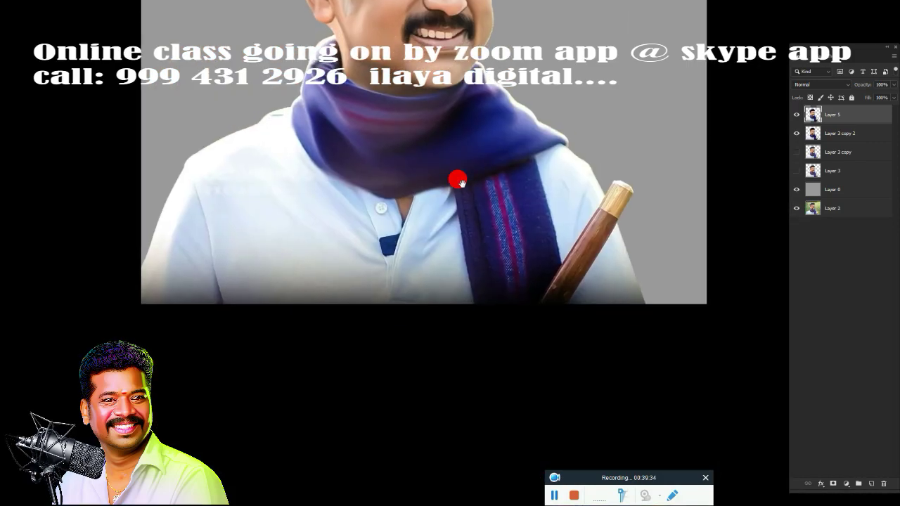
pyautogui.moveTo(458, 249); pyautogui.dragTo(786, 163)
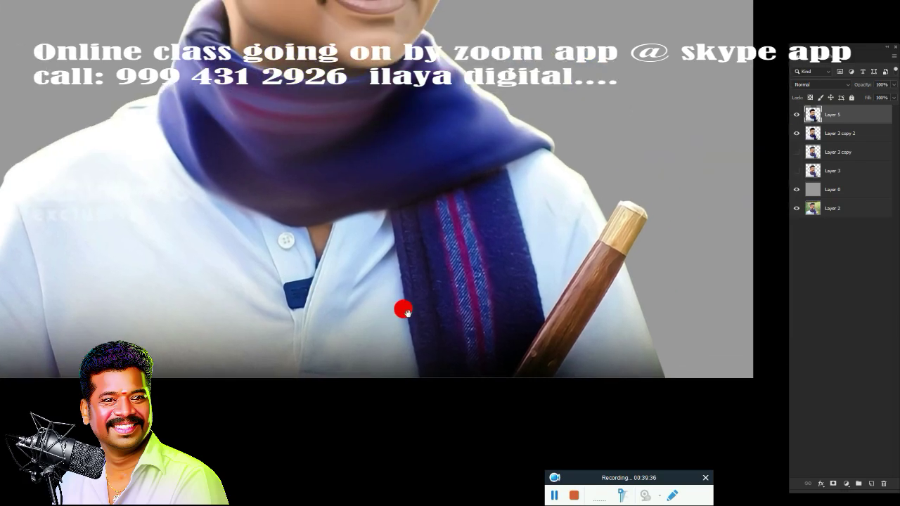
pyautogui.keyDown('ctrl'); pyautogui.click(813, 116); pyautogui.keyUp('ctrl')
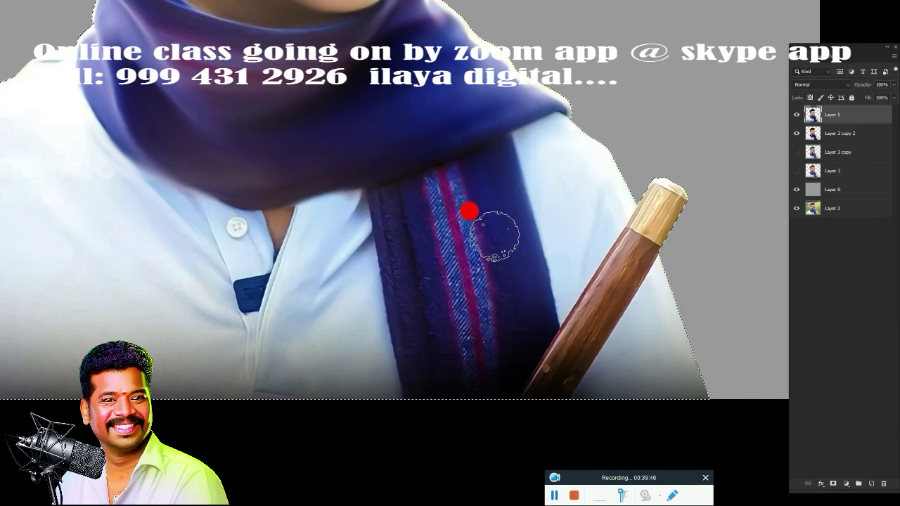
# Smooth the striped scarf tail and repaint the walking stick as smooth shaded brown.
pyautogui.moveTo(427, 156)
pyautogui.mouseDown()
pyautogui.moveTo(364, 178)
pyautogui.moveTo(450, 275)
pyautogui.moveTo(476, 328)
pyautogui.moveTo(428, 185)
pyautogui.moveTo(355, 190)
pyautogui.mouseUp()
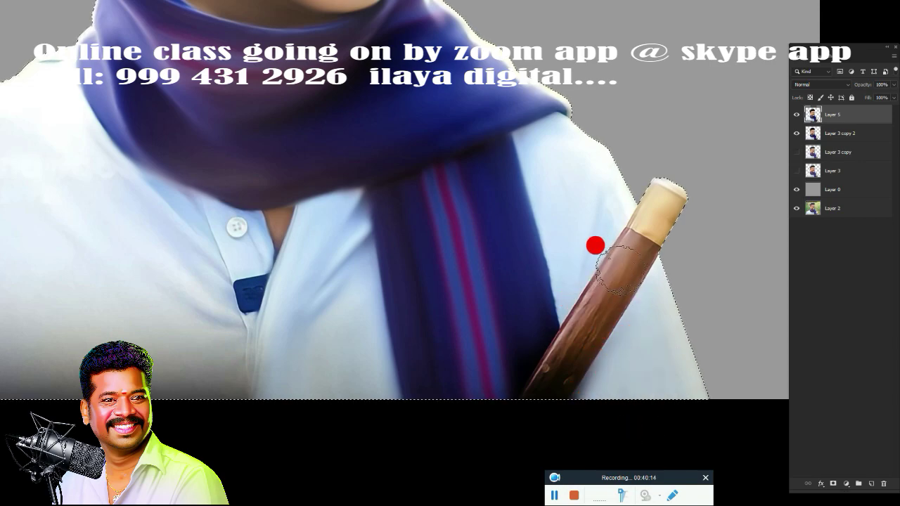
pyautogui.moveTo(595, 246); pyautogui.dragTo(531, 395)
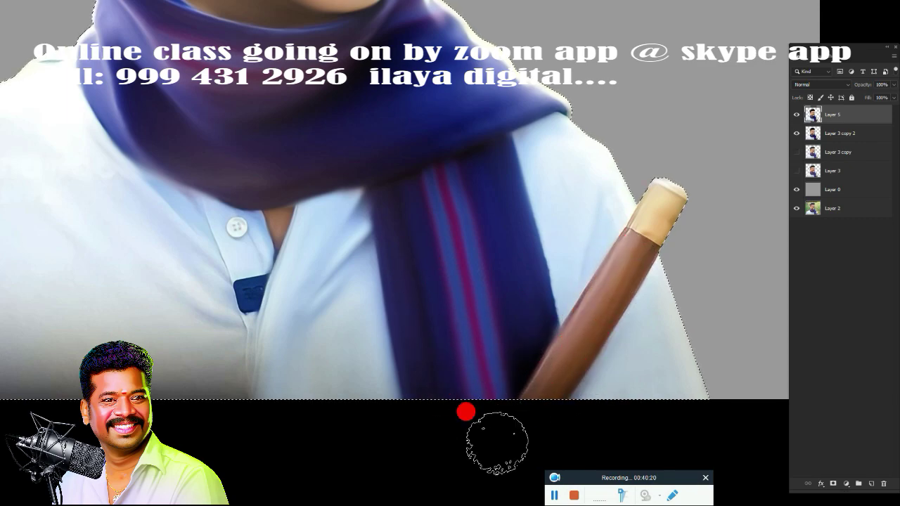
pyautogui.moveTo(505, 169); pyautogui.dragTo(517, 301)
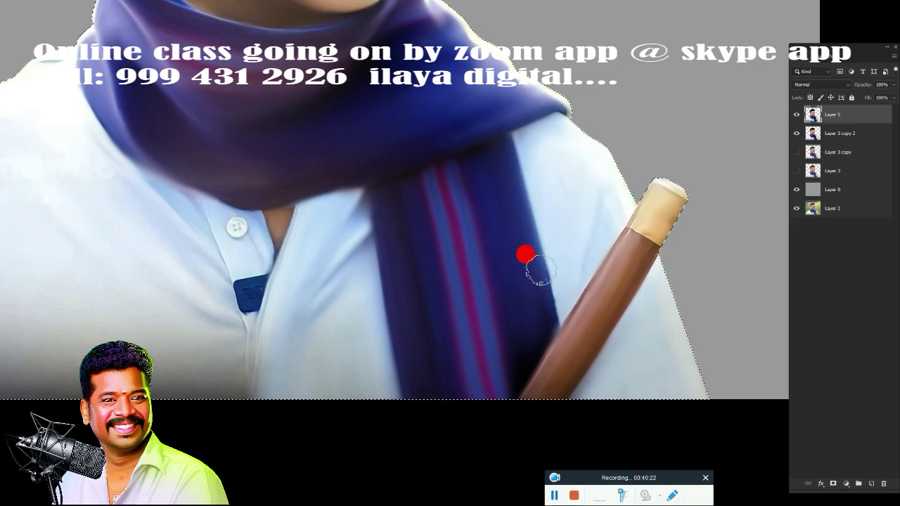
pyautogui.moveTo(335, 320)
pyautogui.mouseDown()
pyautogui.moveTo(616, 245)
pyautogui.moveTo(505, 217)
pyautogui.mouseUp()
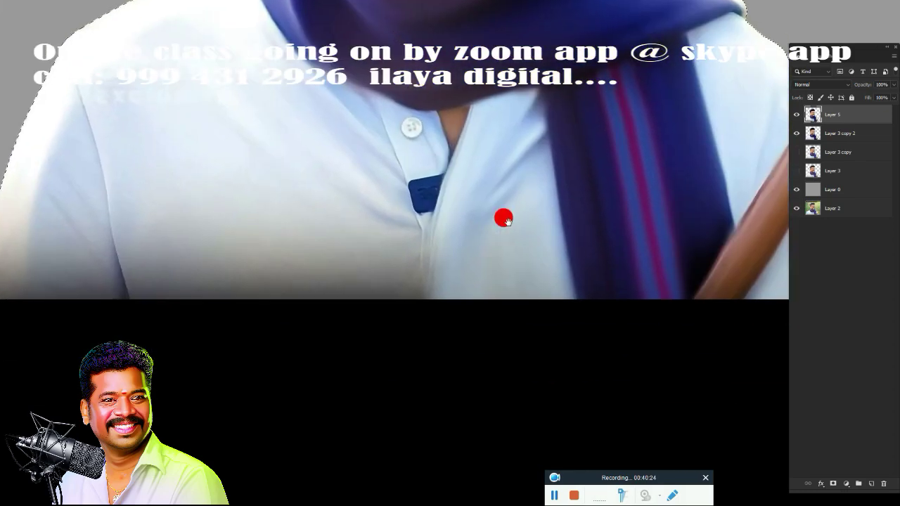
# Smooth the blue patch and placket shading, erase the ghost text, and brighten the lower-left shadow.
pyautogui.moveTo(448, 182)
pyautogui.mouseDown()
pyautogui.moveTo(408, 175)
pyautogui.moveTo(404, 183)
pyautogui.moveTo(417, 146)
pyautogui.moveTo(363, 100)
pyautogui.moveTo(391, 167)
pyautogui.moveTo(268, 50)
pyautogui.moveTo(412, 248)
pyautogui.moveTo(485, 209)
pyautogui.moveTo(512, 275)
pyautogui.moveTo(536, 302)
pyautogui.moveTo(337, 205)
pyautogui.moveTo(270, 126)
pyautogui.moveTo(318, 207)
pyautogui.moveTo(345, 278)
pyautogui.moveTo(167, 91)
pyautogui.moveTo(103, 92)
pyautogui.moveTo(124, 262)
pyautogui.moveTo(261, 207)
pyautogui.moveTo(349, 265)
pyautogui.moveTo(386, 323)
pyautogui.moveTo(243, 230)
pyautogui.moveTo(469, 275)
pyautogui.moveTo(437, 216)
pyautogui.moveTo(577, 209)
pyautogui.moveTo(621, 243)
pyautogui.mouseUp()
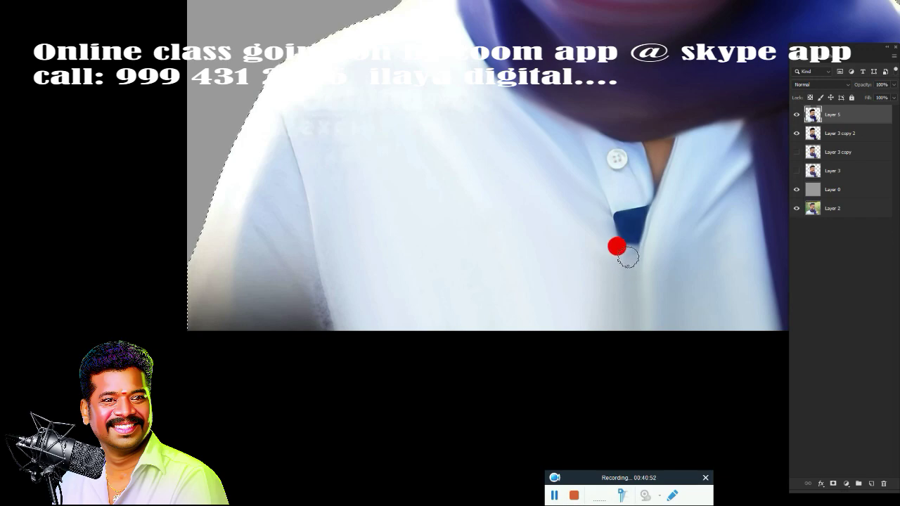
pyautogui.moveTo(633, 274); pyautogui.dragTo(614, 288)
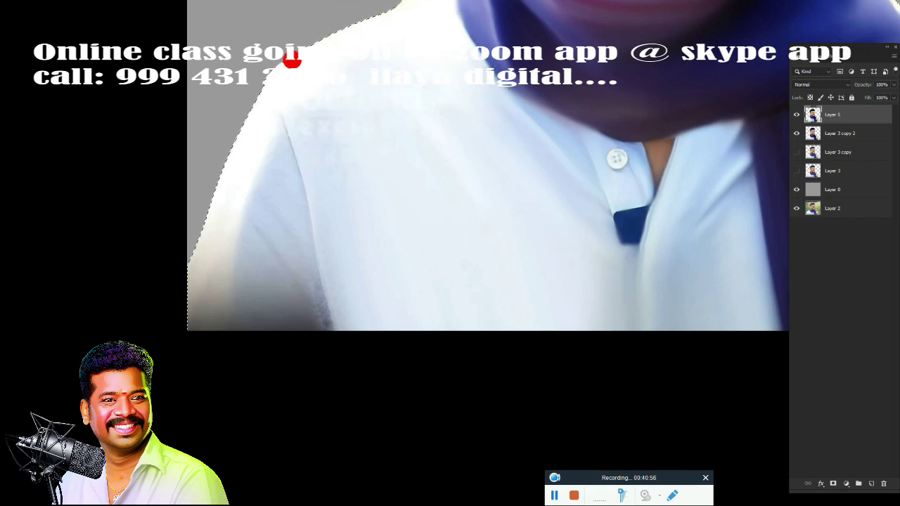
pyautogui.moveTo(292, 61); pyautogui.dragTo(291, 105)
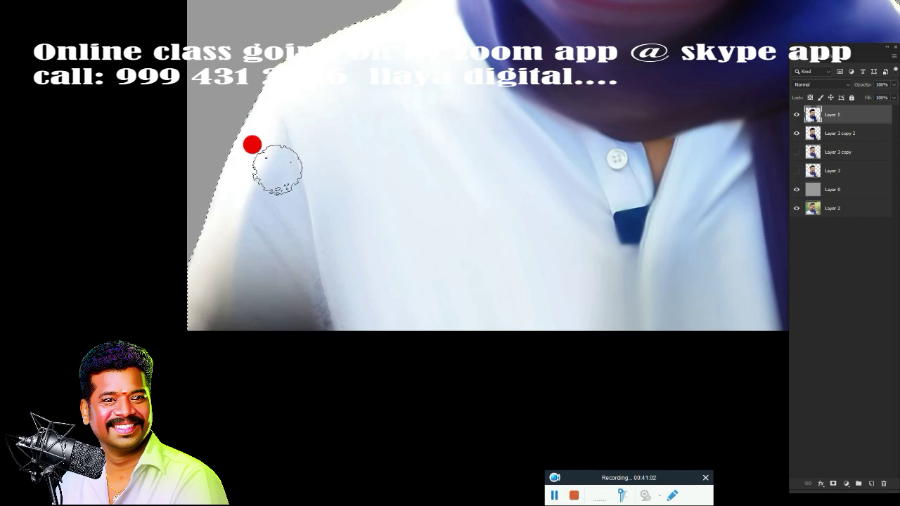
pyautogui.press(']')
pyautogui.press(']')
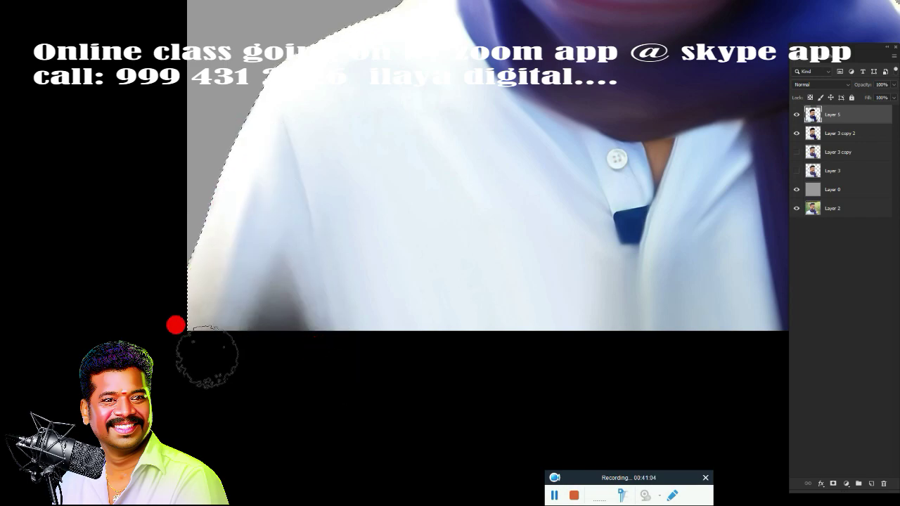
pyautogui.moveTo(233, 240)
pyautogui.mouseDown()
pyautogui.moveTo(263, 279)
pyautogui.moveTo(292, 126)
pyautogui.moveTo(290, 253)
pyautogui.moveTo(222, 177)
pyautogui.moveTo(164, 259)
pyautogui.moveTo(170, 227)
pyautogui.moveTo(254, 82)
pyautogui.moveTo(135, 223)
pyautogui.mouseUp()
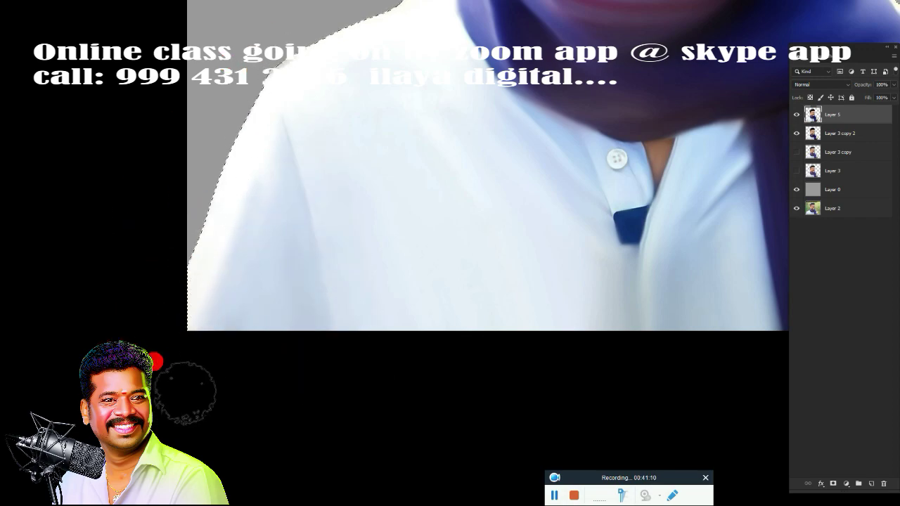
pyautogui.moveTo(283, 344)
pyautogui.mouseDown()
pyautogui.moveTo(315, 288)
pyautogui.moveTo(455, 350)
pyautogui.moveTo(556, 257)
pyautogui.moveTo(579, 309)
pyautogui.moveTo(630, 245)
pyautogui.moveTo(659, 295)
pyautogui.moveTo(675, 207)
pyautogui.moveTo(681, 233)
pyautogui.moveTo(660, 311)
pyautogui.moveTo(609, 136)
pyautogui.moveTo(492, 187)
pyautogui.moveTo(334, 361)
pyautogui.moveTo(371, 349)
pyautogui.mouseUp()
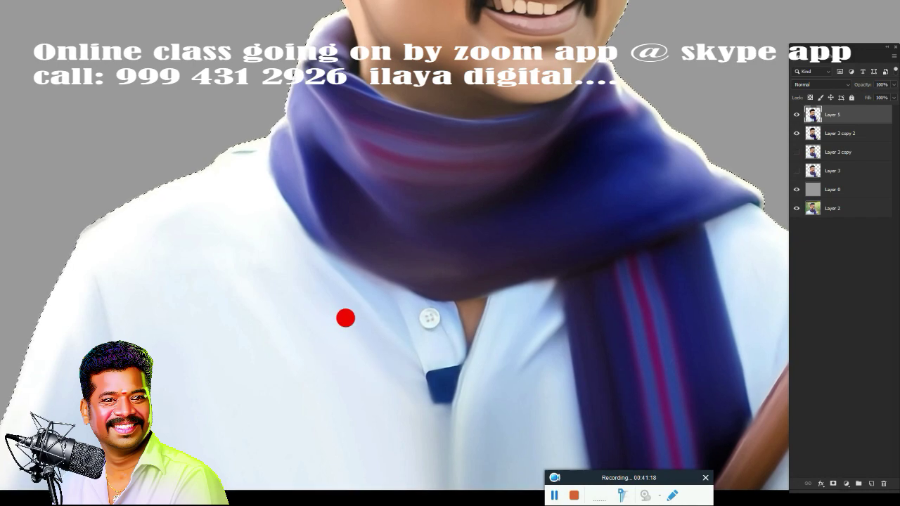
# Clean the scarf's lower and left edges and restore the white shoulder edge against the background.
pyautogui.moveTo(345, 319)
pyautogui.mouseDown()
pyautogui.moveTo(370, 346)
pyautogui.moveTo(401, 253)
pyautogui.moveTo(390, 260)
pyautogui.mouseUp()
pyautogui.moveTo(315, 224); pyautogui.dragTo(332, 240)
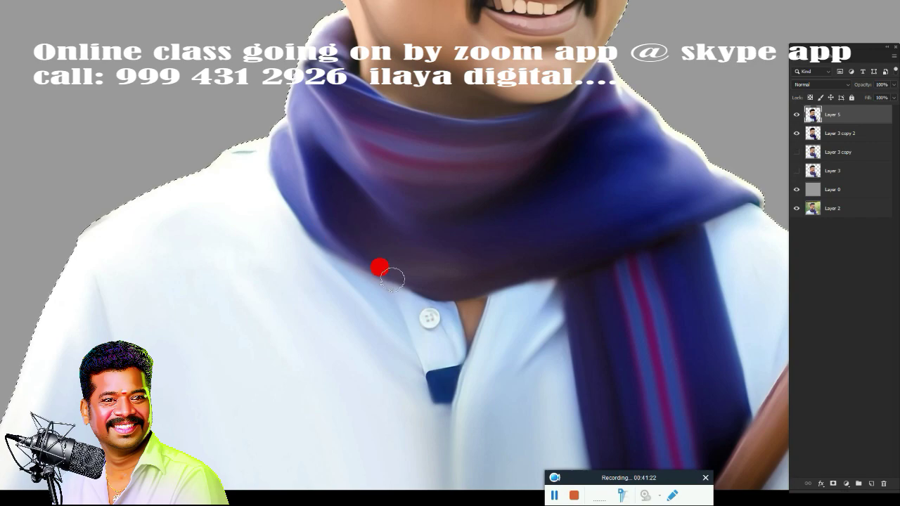
pyautogui.moveTo(436, 285); pyautogui.dragTo(360, 268)
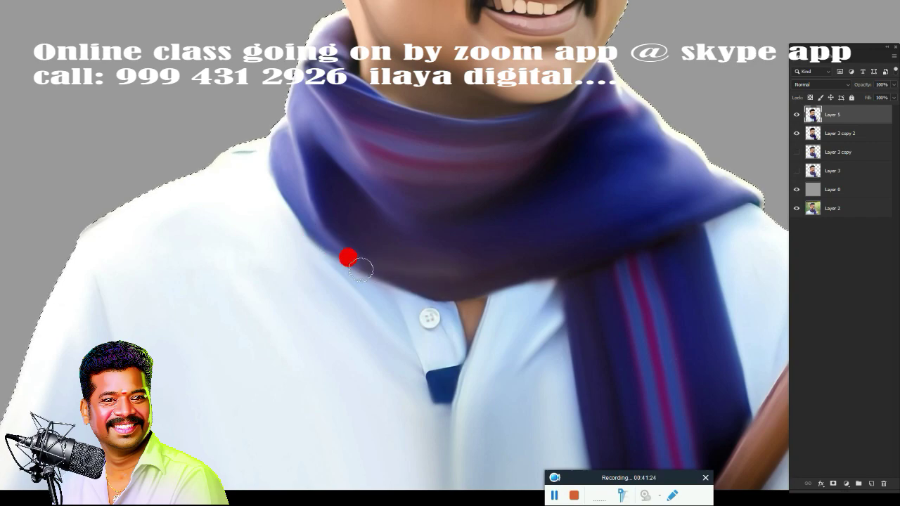
pyautogui.moveTo(285, 158); pyautogui.dragTo(289, 127)
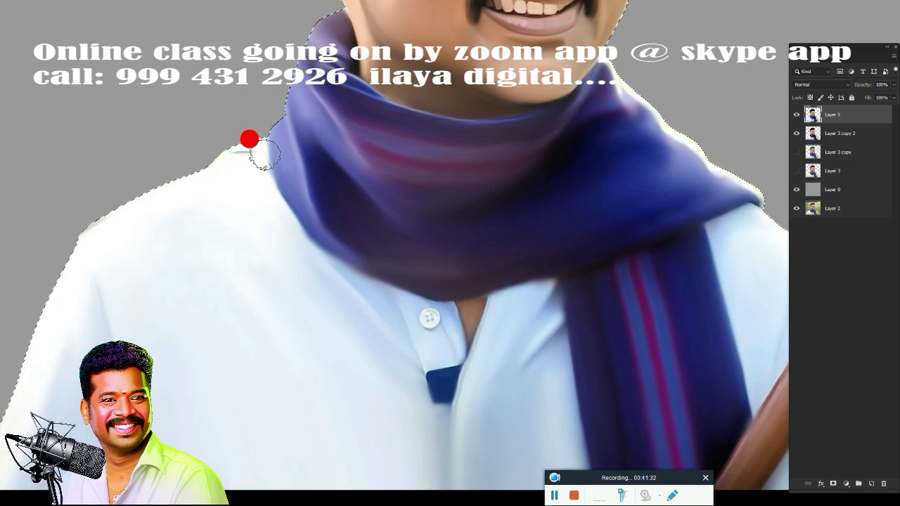
pyautogui.moveTo(255, 158); pyautogui.dragTo(94, 230)
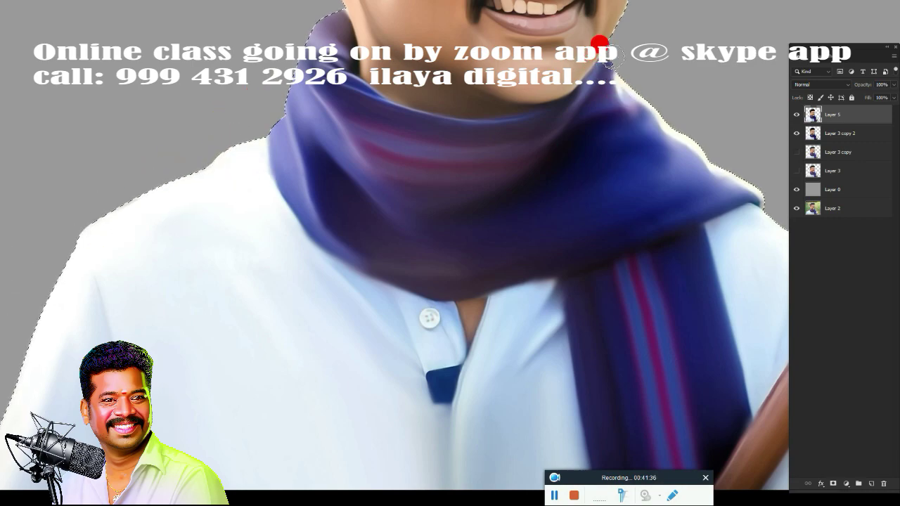
# Smooth the scarf folds and edge spot, then deselect and fit the whole portrait on screen.
pyautogui.moveTo(655, 75)
pyautogui.mouseDown()
pyautogui.moveTo(662, 125)
pyautogui.moveTo(678, 138)
pyautogui.mouseUp()
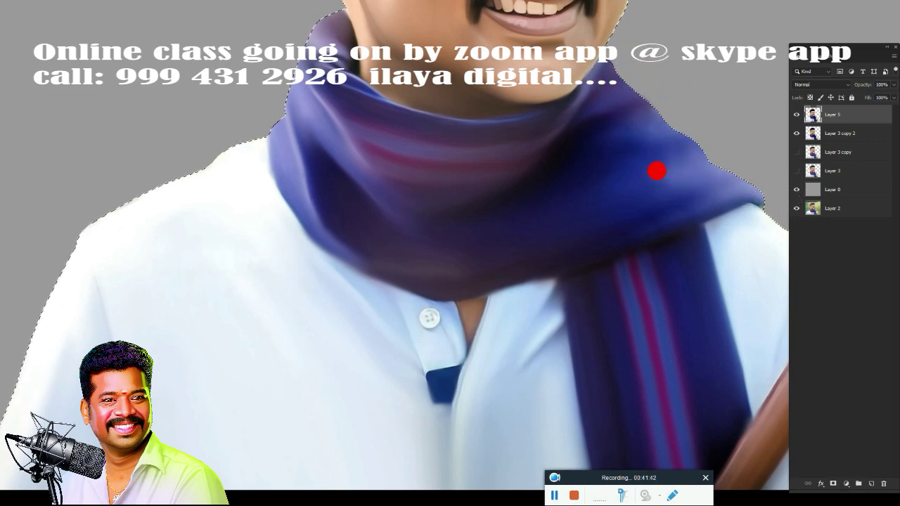
pyautogui.moveTo(656, 171)
pyautogui.mouseDown()
pyautogui.moveTo(587, 144)
pyautogui.moveTo(663, 75)
pyautogui.moveTo(579, 155)
pyautogui.moveTo(628, 171)
pyautogui.moveTo(669, 146)
pyautogui.mouseUp()
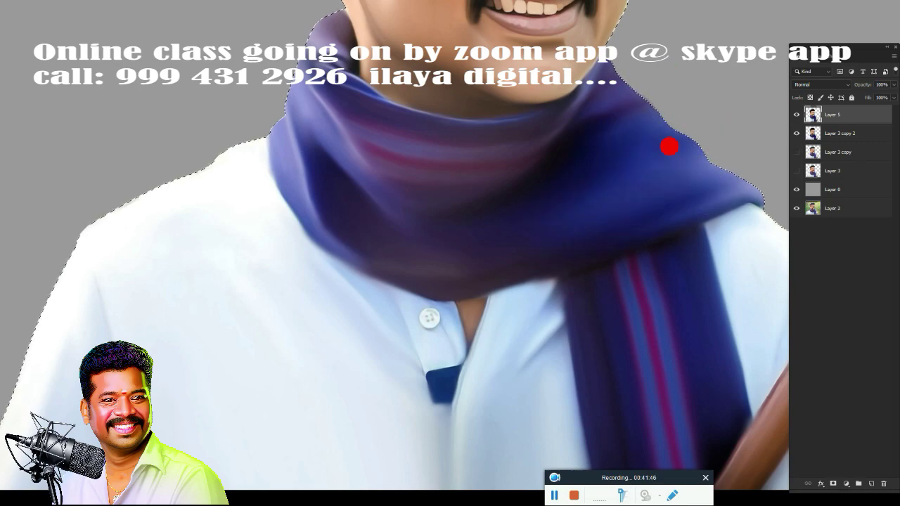
pyautogui.moveTo(607, 138)
pyautogui.mouseDown()
pyautogui.moveTo(450, 235)
pyautogui.moveTo(418, 239)
pyautogui.moveTo(479, 229)
pyautogui.moveTo(439, 235)
pyautogui.moveTo(458, 241)
pyautogui.moveTo(455, 251)
pyautogui.moveTo(405, 256)
pyautogui.moveTo(494, 272)
pyautogui.moveTo(488, 289)
pyautogui.moveTo(464, 296)
pyautogui.mouseUp()
pyautogui.press('[')
pyautogui.press('[')
pyautogui.press('[')
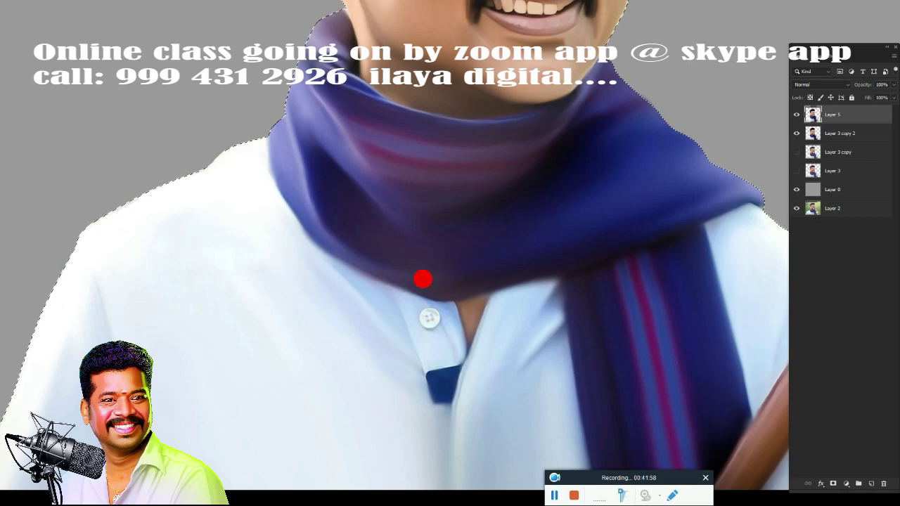
pyautogui.hotkey('ctrl', 'd')
pyautogui.hotkey('ctrl', '0')
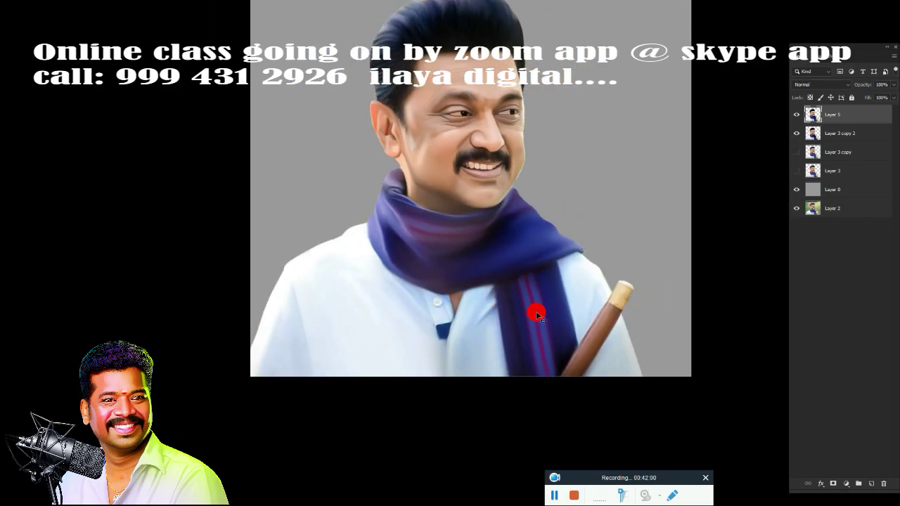
# Compare Layer 5 on and off, delete Layer 3 copy 2, and duplicate Layer 5.
pyautogui.click(797, 114)
pyautogui.click(797, 114)
pyautogui.click(837, 135)
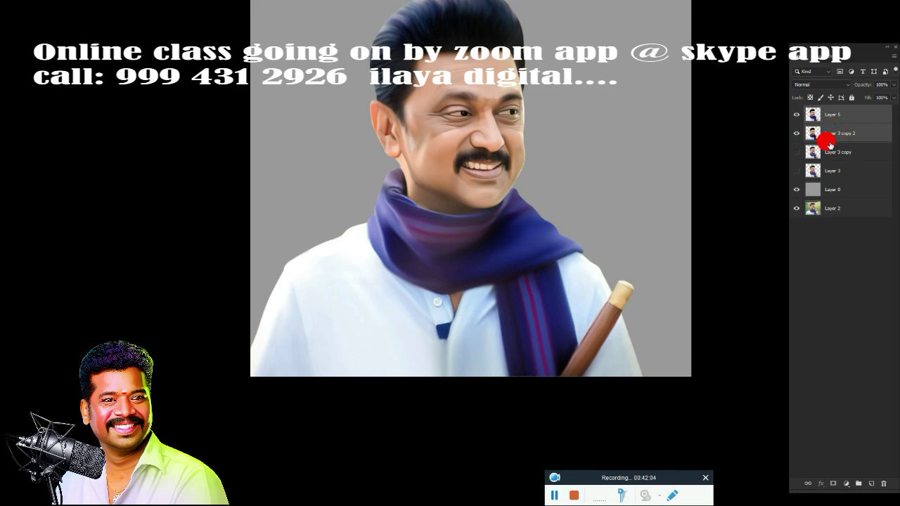
pyautogui.press('Delete')
pyautogui.hotkey('ctrl', 'j')
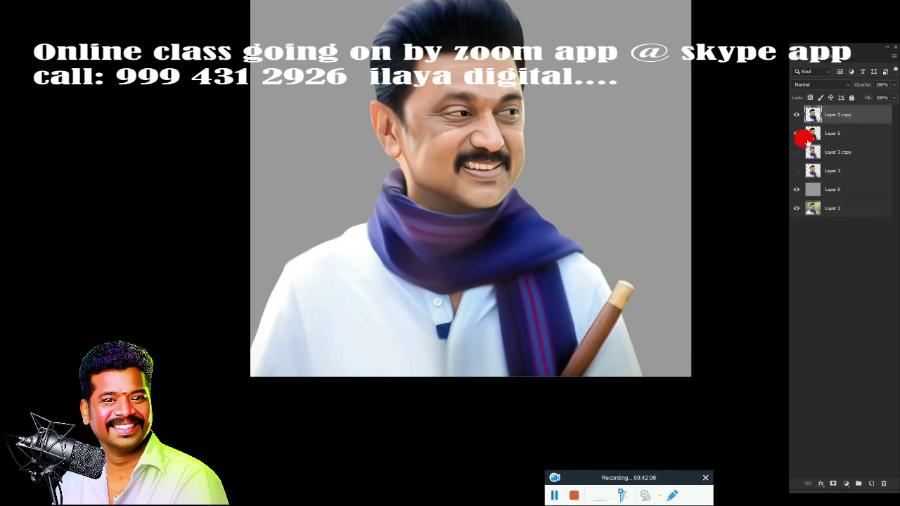